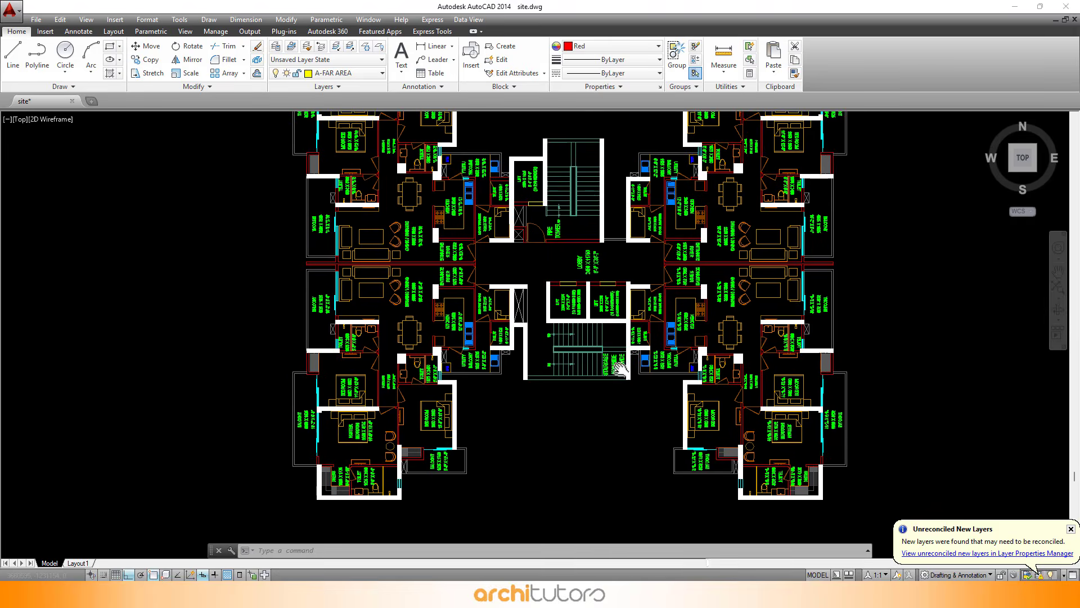
Zoom and pan around the drawing to examine the apartment floor plans
scroll(820, 265, down, 3)
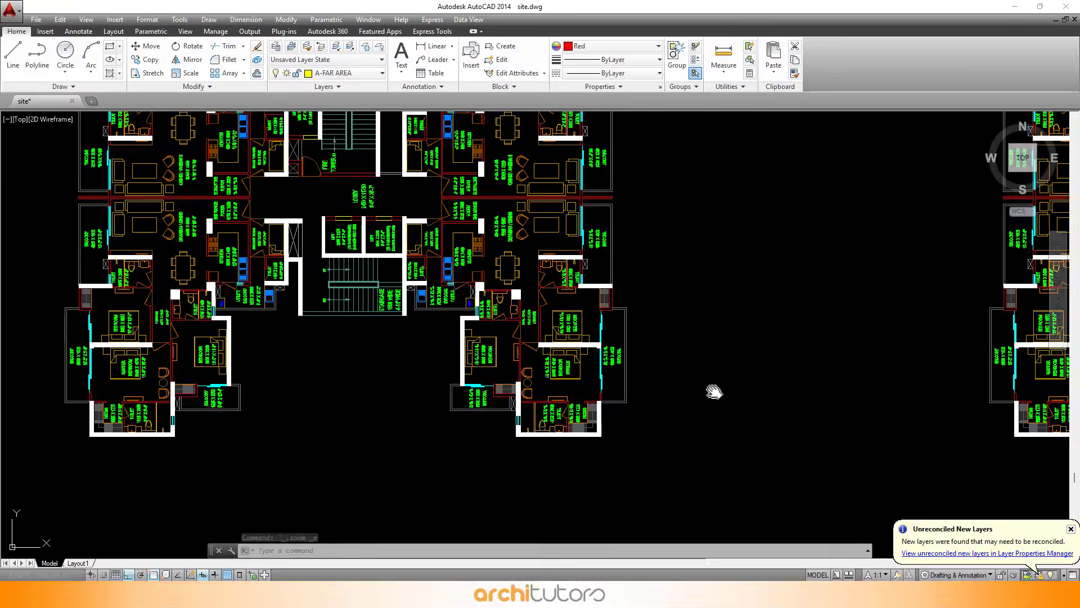
drag(714, 392, 719, 396)
scroll(670, 351, down, 2)
drag(654, 328, 664, 343)
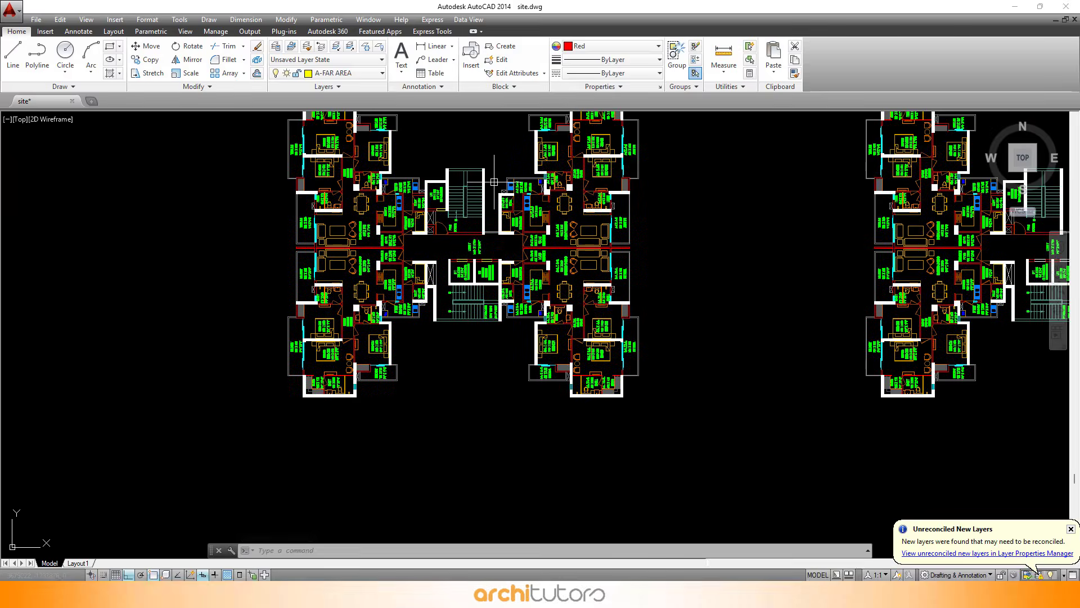
scroll(494, 182, up, 2)
drag(577, 312, 649, 408)
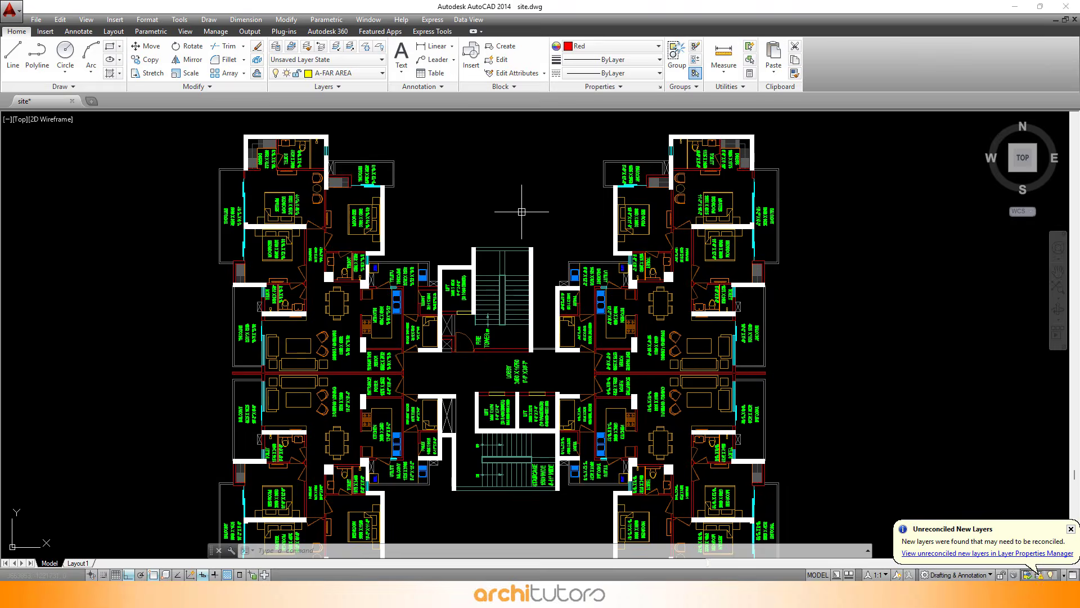
scroll(523, 205, up, 2)
scroll(526, 202, down, 2)
scroll(336, 198, up, 6)
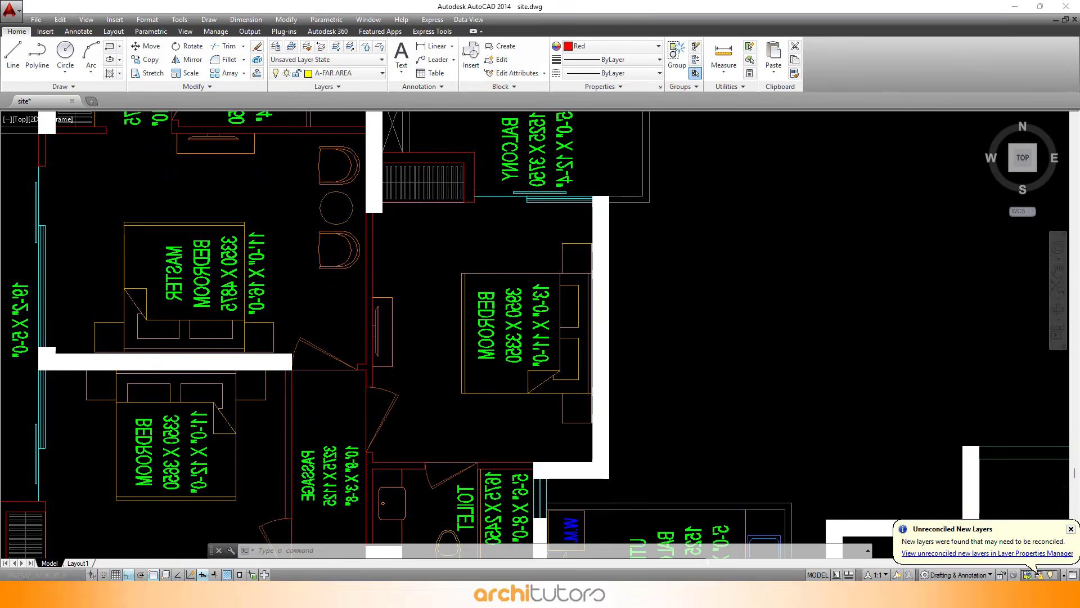
scroll(483, 228, down, 6)
drag(573, 266, 455, 162)
drag(566, 386, 570, 210)
drag(600, 269, 627, 385)
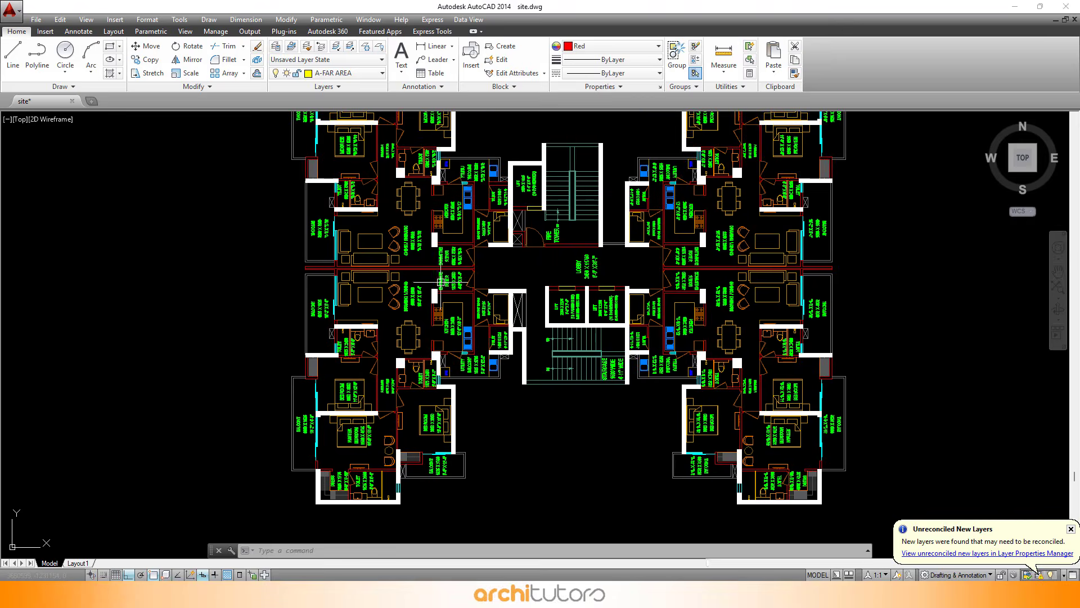
scroll(449, 282, down, 2)
drag(772, 284, 621, 285)
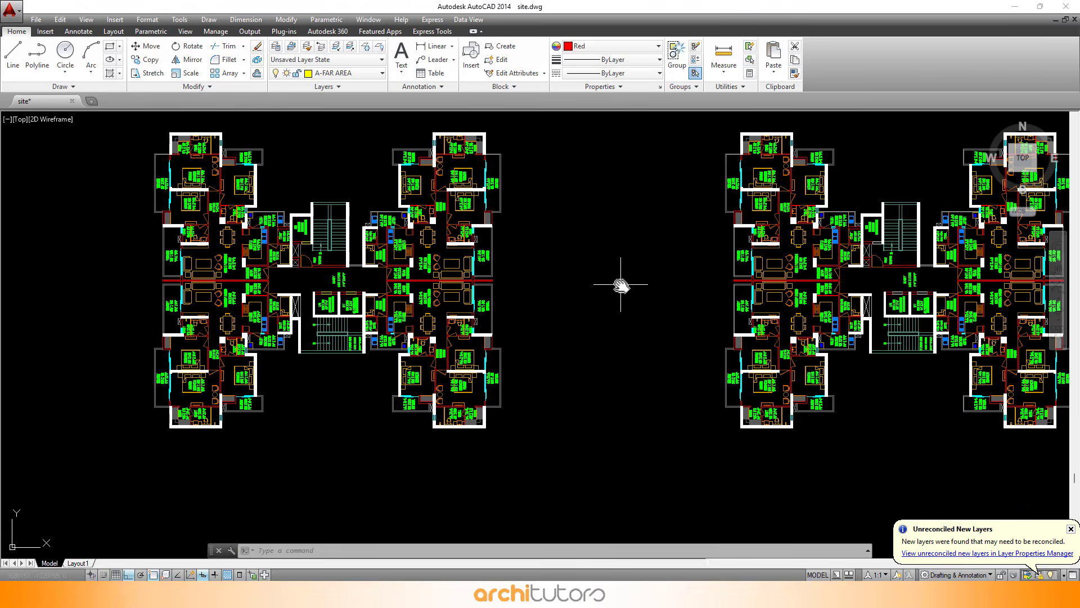
Run LAYOFF and pick objects in the plan to turn off the text layers
text(off)
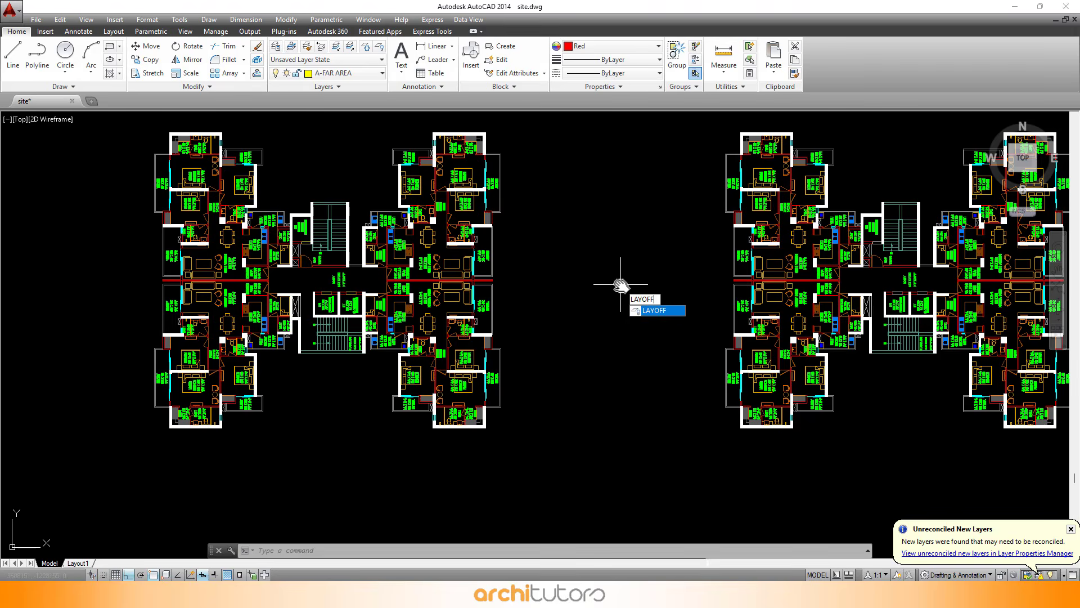
key(Return)
click(736, 183)
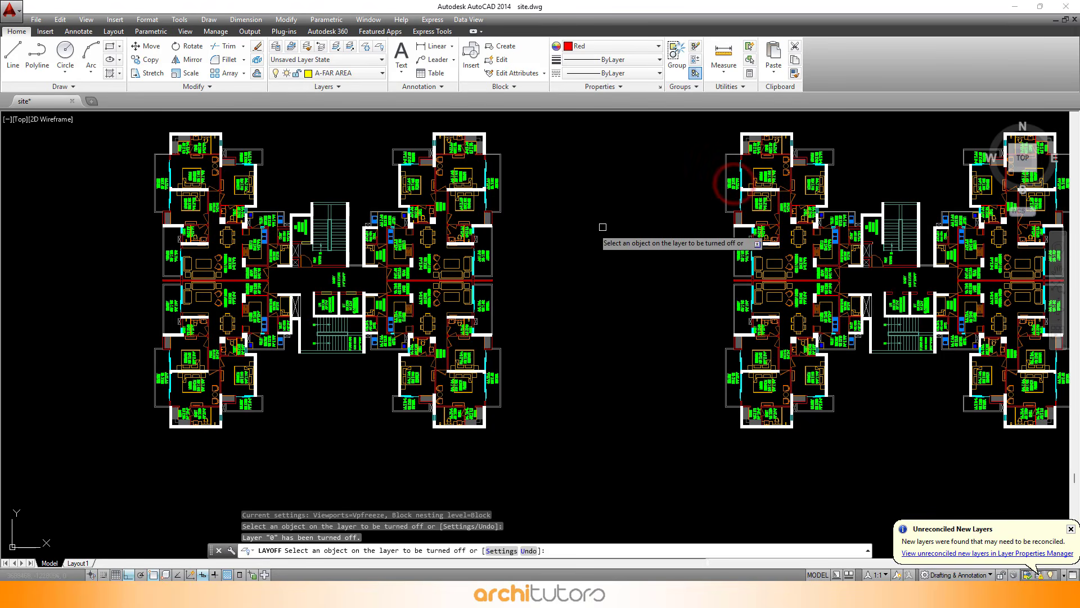
click(871, 226)
key(Escape)
key(Escape)
Open the plot dialog for the model, choose a PDF plotter, and preview the plot
drag(530, 227, 692, 243)
key(ctrl+p)
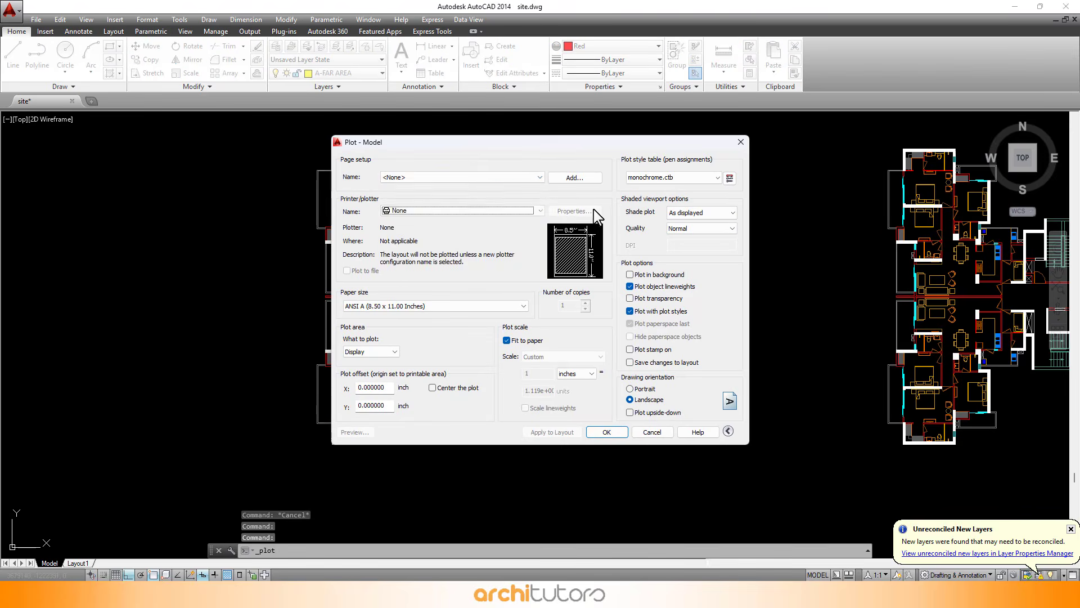
click(477, 186)
click(478, 204)
click(352, 431)
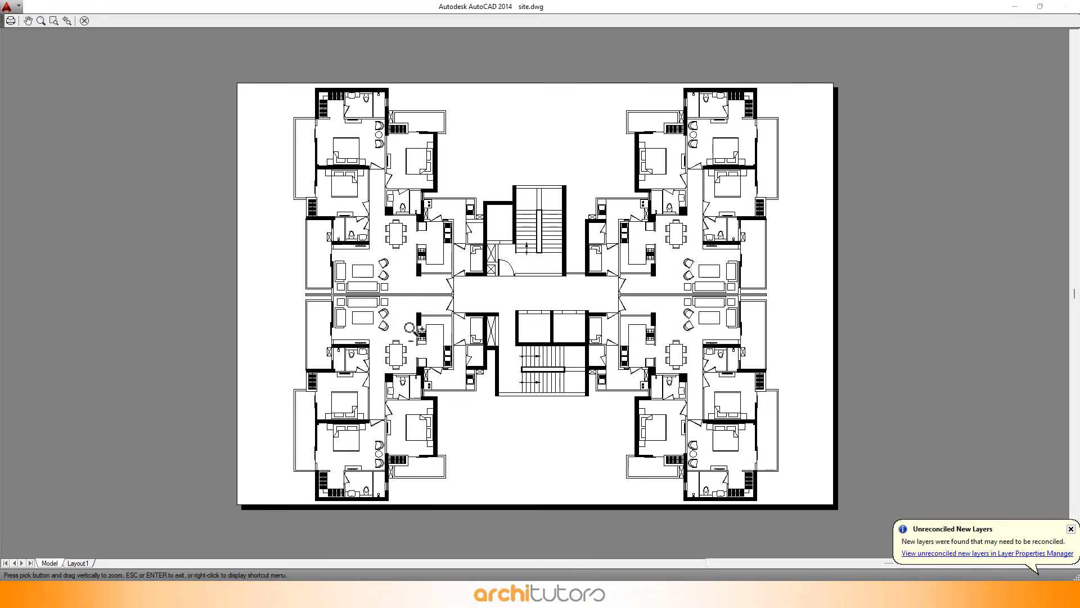
scroll(445, 138, up, 3)
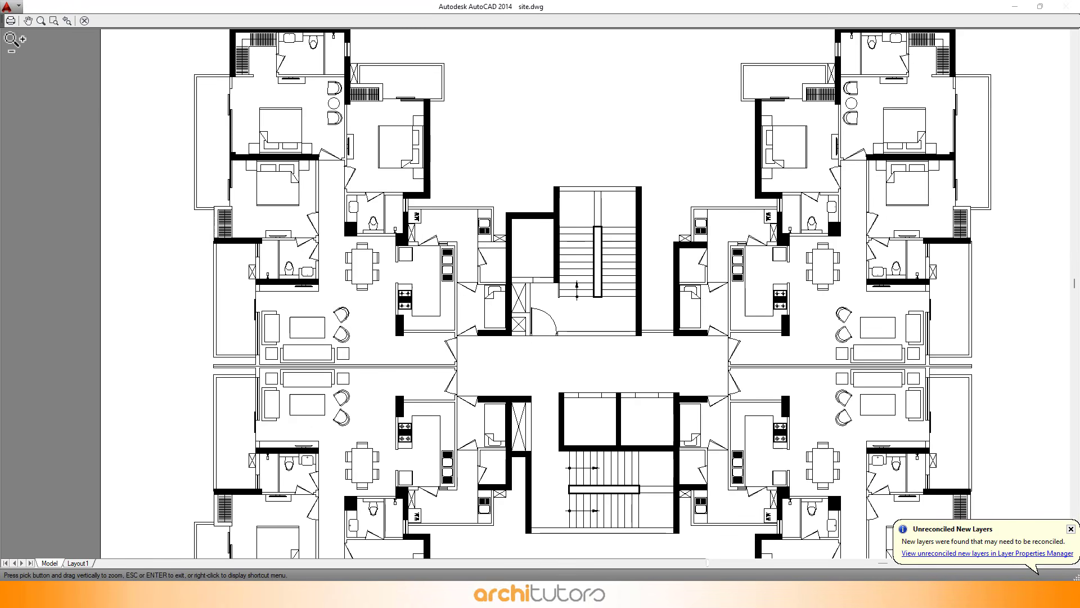
Plot the drawing to a PDF file
click(10, 20)
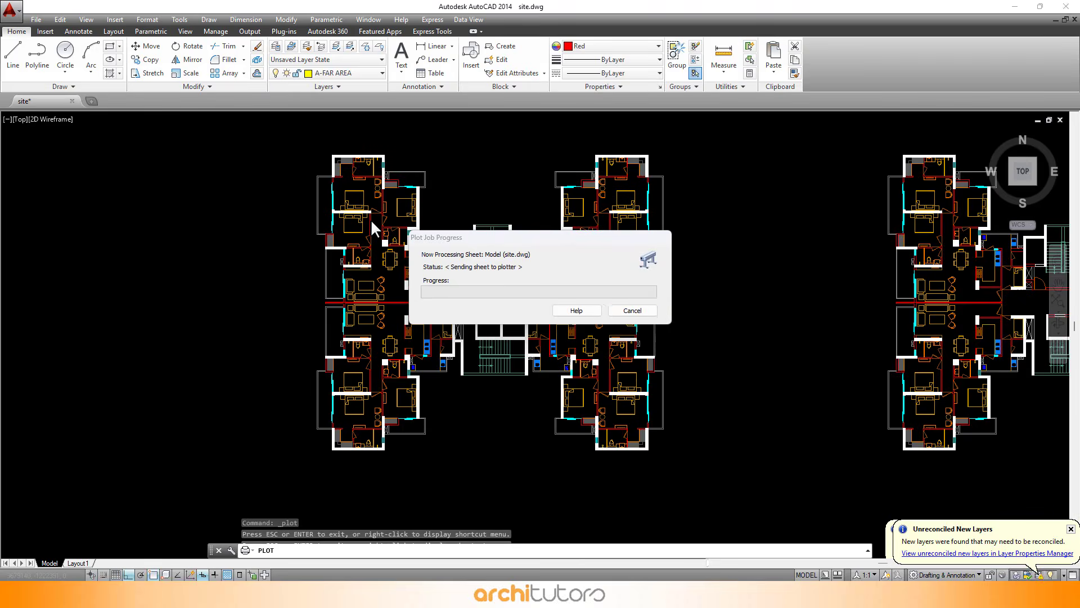
key(Return)
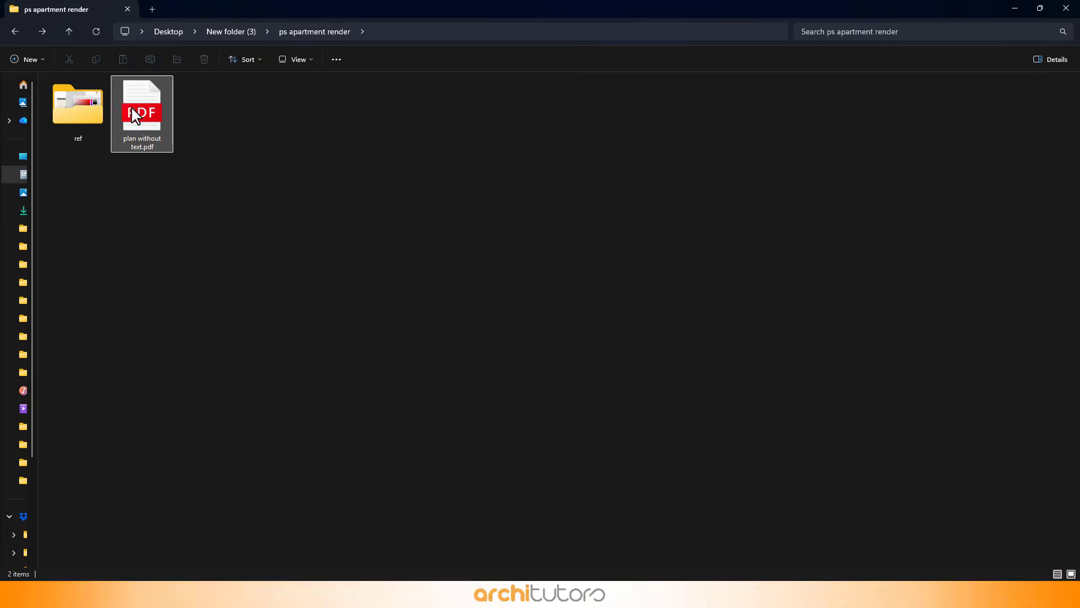
In File Explorer, open plan without text.pdf with Adobe Photoshop CC 2015
click(167, 135)
right_click(167, 135)
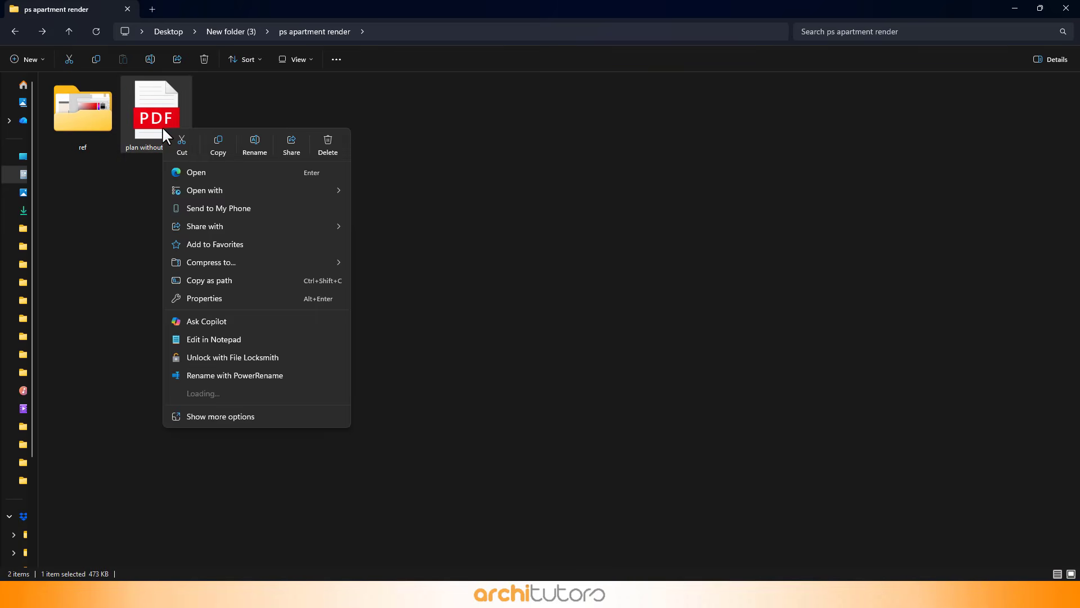
mouse_move(206, 189)
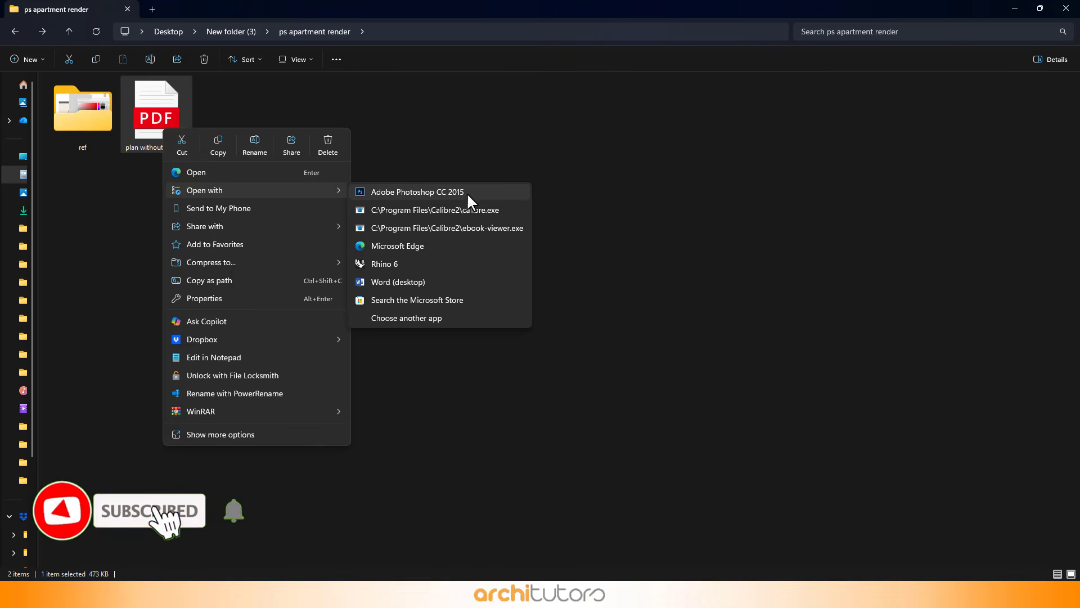
click(410, 192)
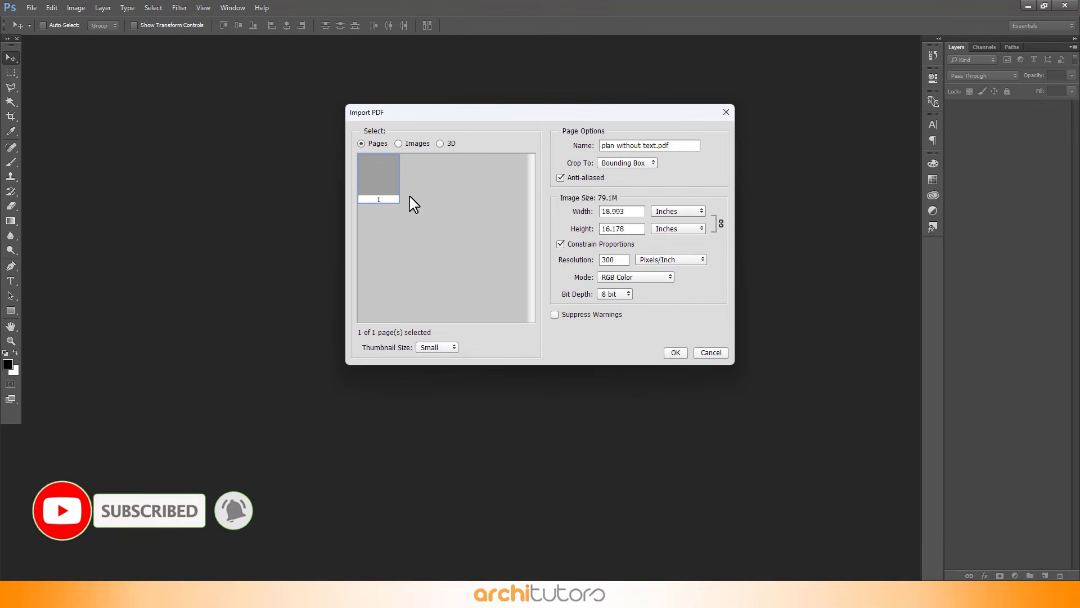
Import the PDF page cropped to Art Box at 300 pixels/inch resolution
click(624, 163)
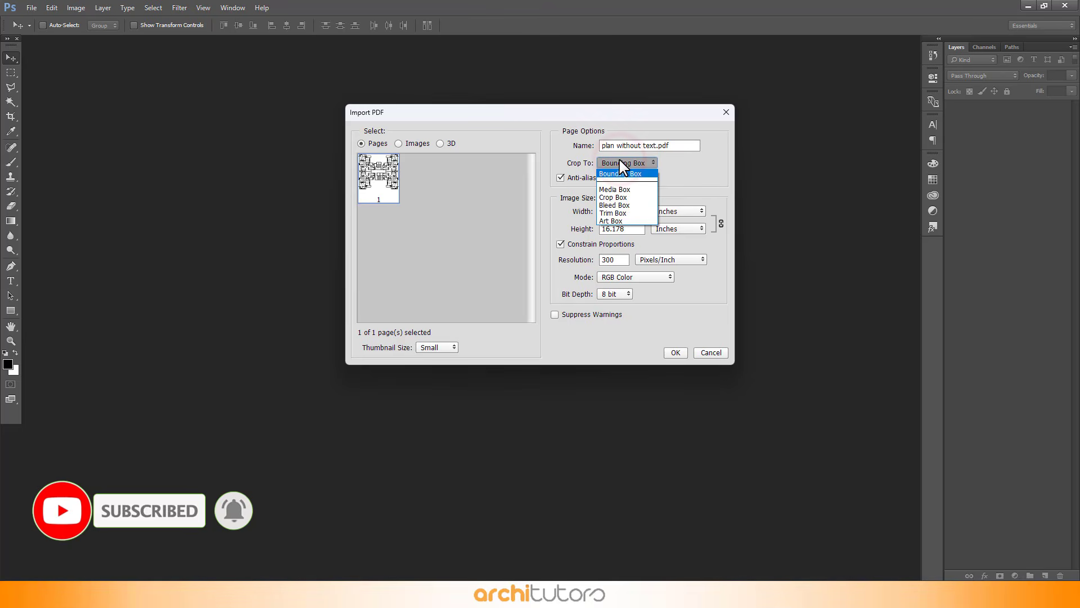
click(621, 221)
double_click(634, 211)
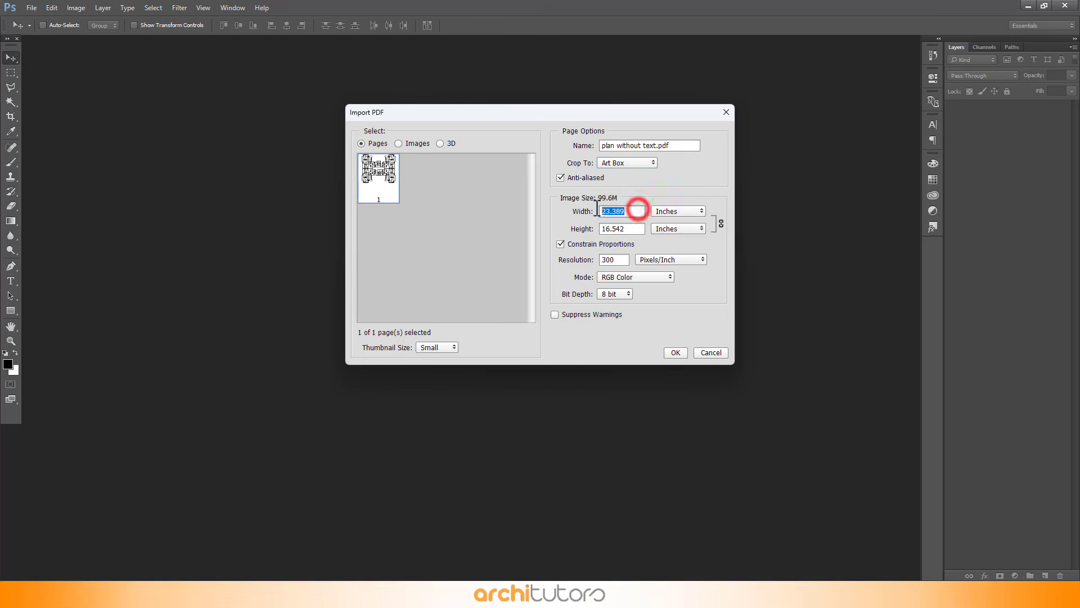
double_click(626, 228)
double_click(621, 260)
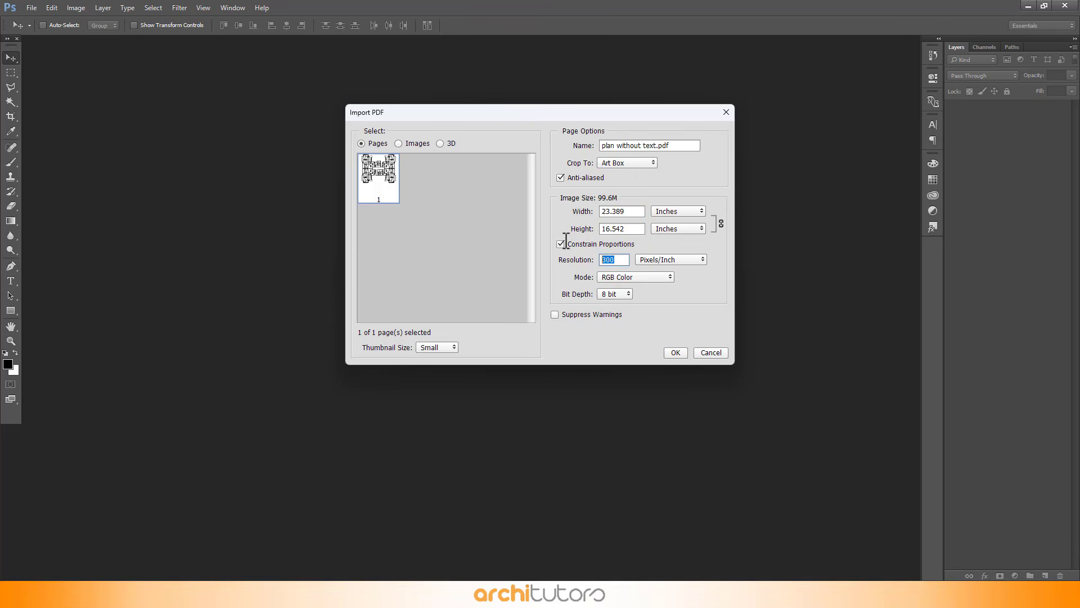
click(675, 354)
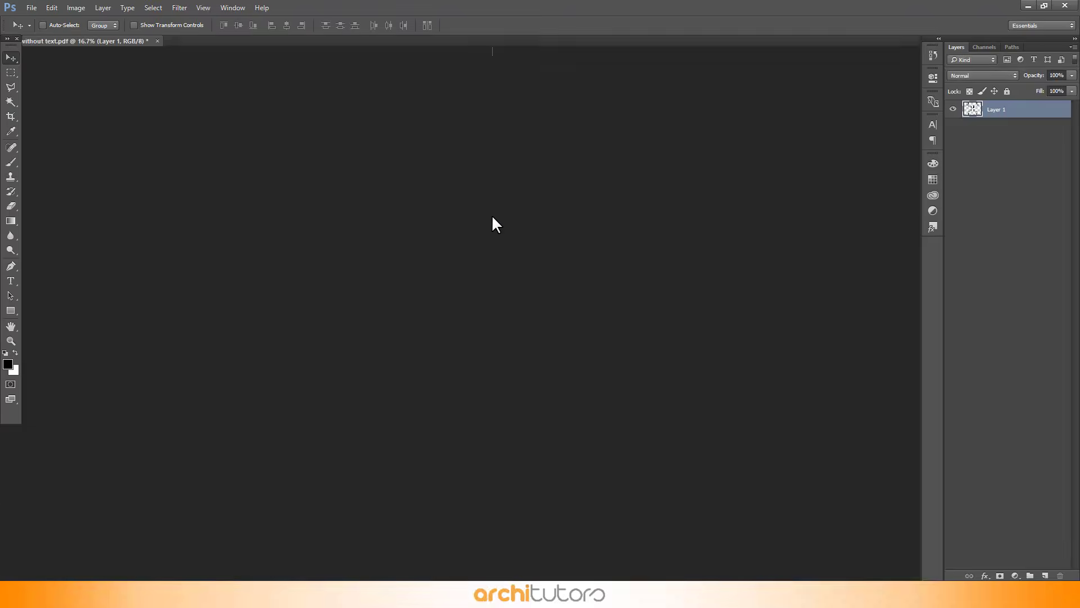
Create a new layer and move it below Layer 1
click(563, 241)
scroll(478, 194, down, 2)
scroll(386, 159, up, 2)
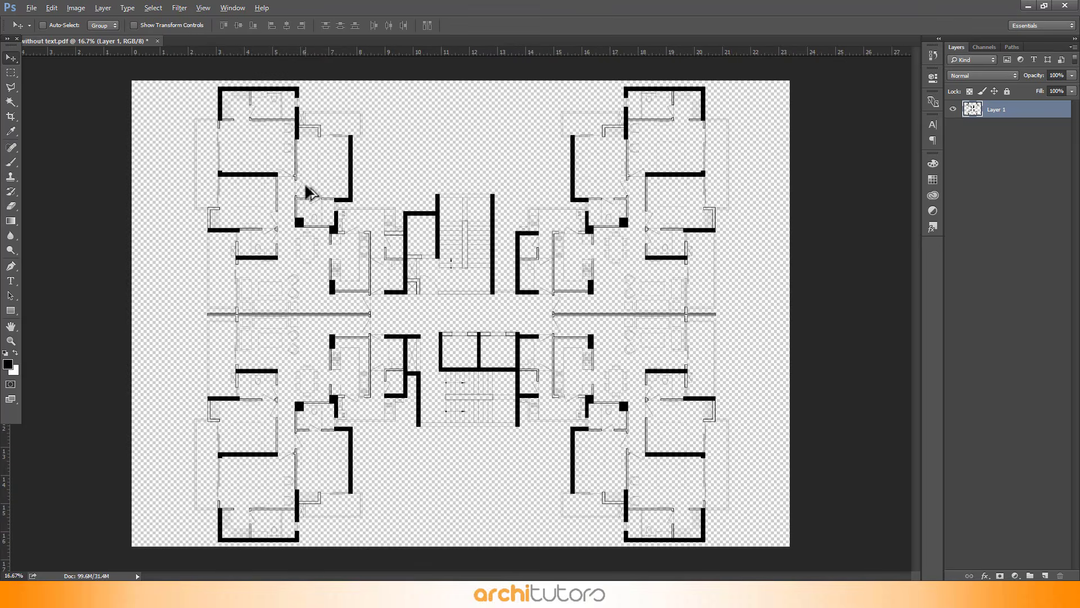
scroll(341, 200, down, 1)
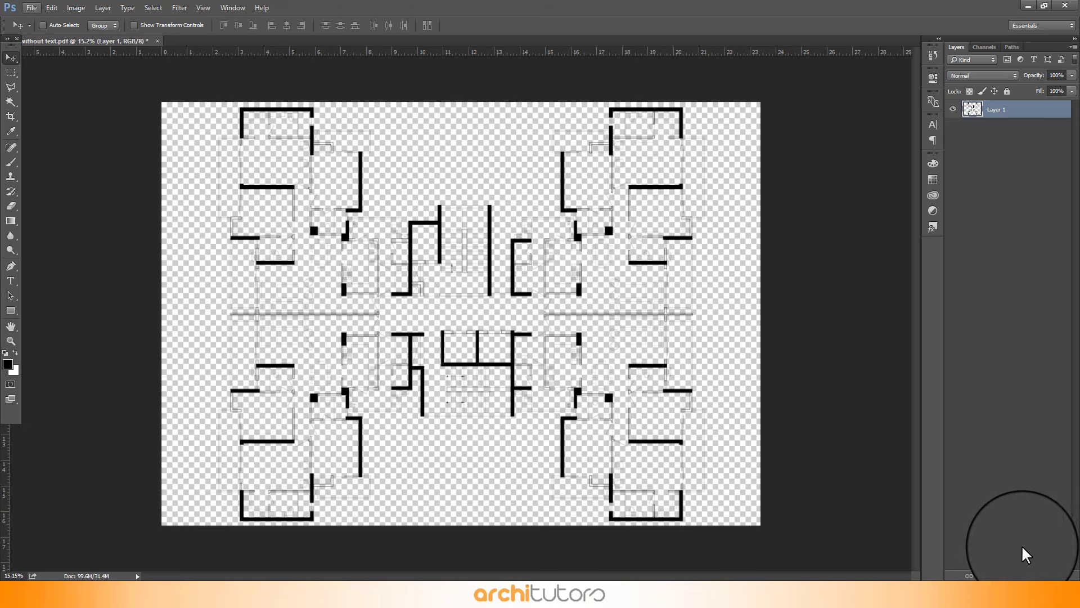
click(1045, 575)
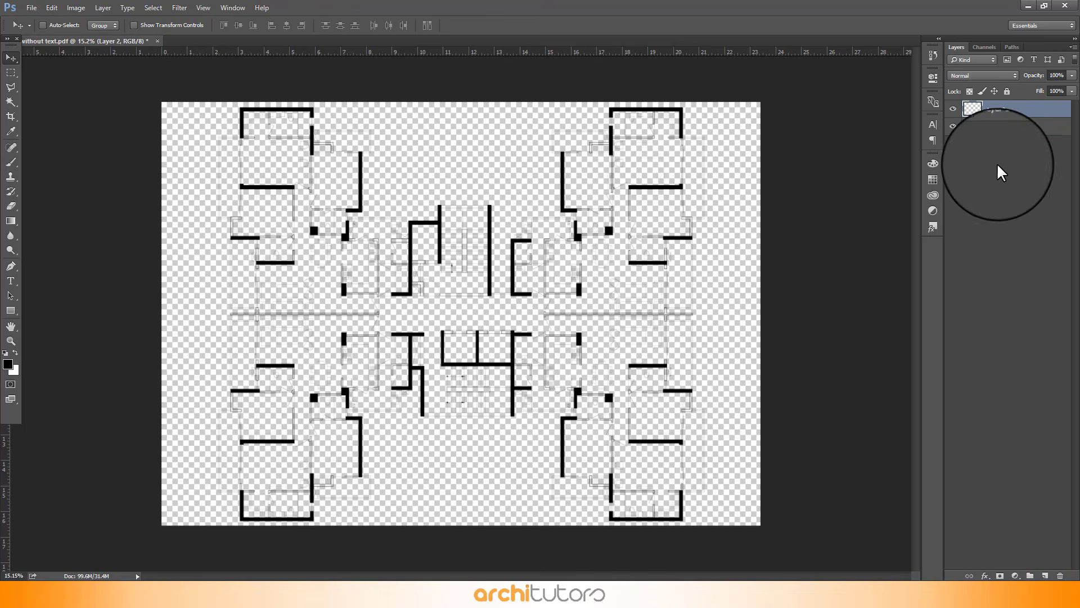
click(1003, 129)
drag(999, 129, 998, 106)
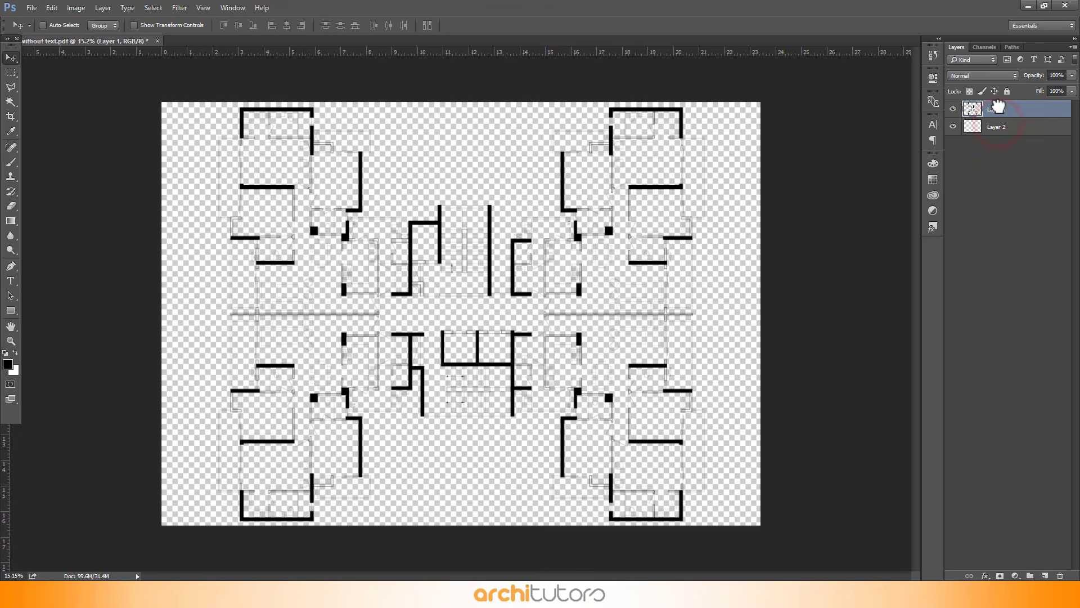
Fill the new layer with white color ffffff
click(1002, 129)
key(shift+BackSpace)
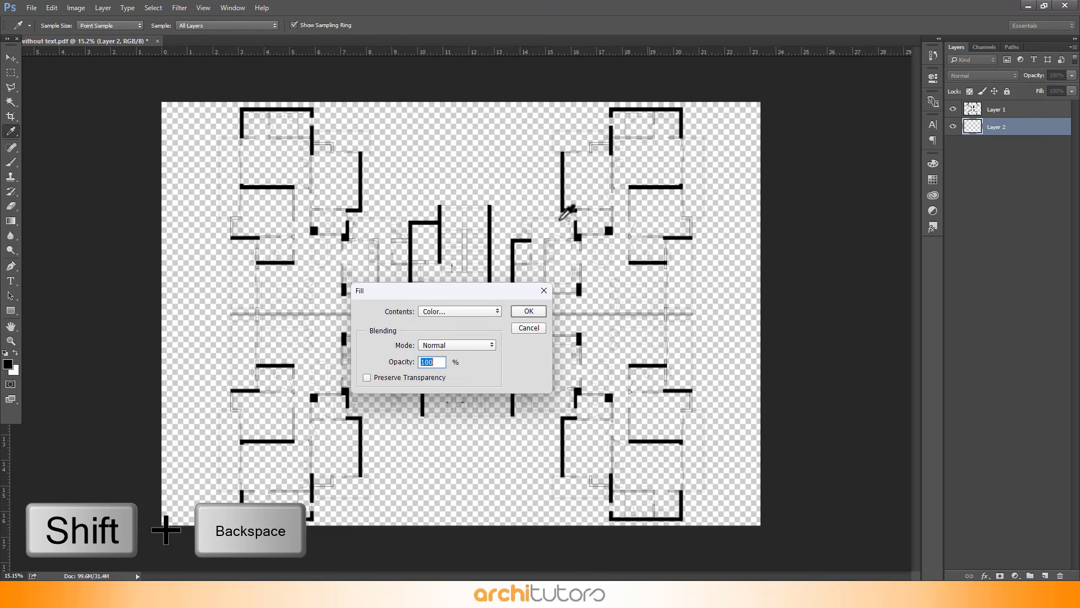
click(441, 311)
click(444, 340)
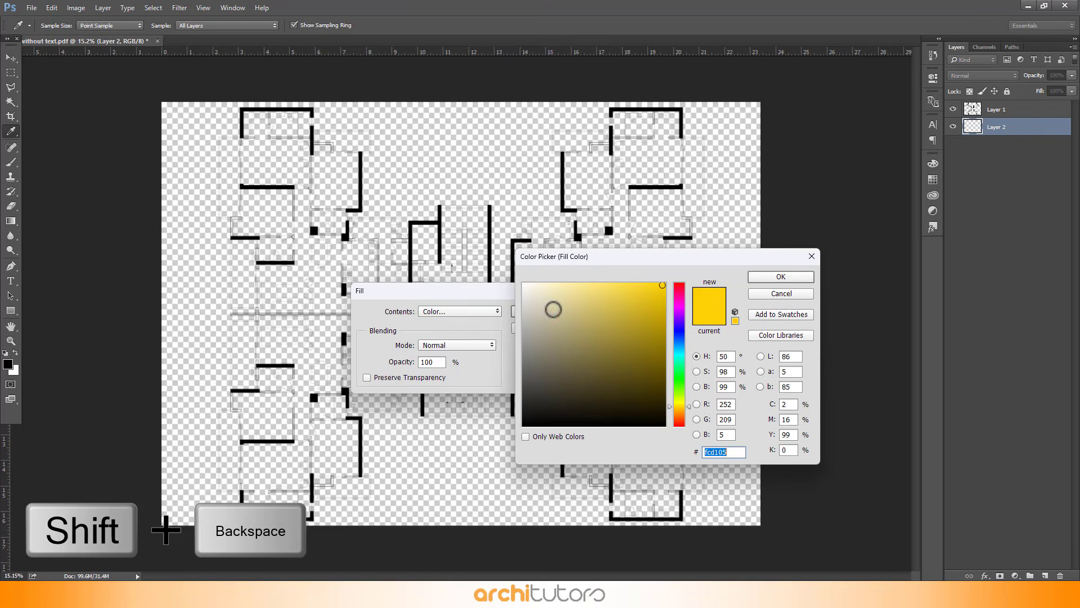
mouse_move(548, 307)
mouse_down()
mouse_move(517, 273)
mouse_move(562, 174)
mouse_move(561, 136)
mouse_up()
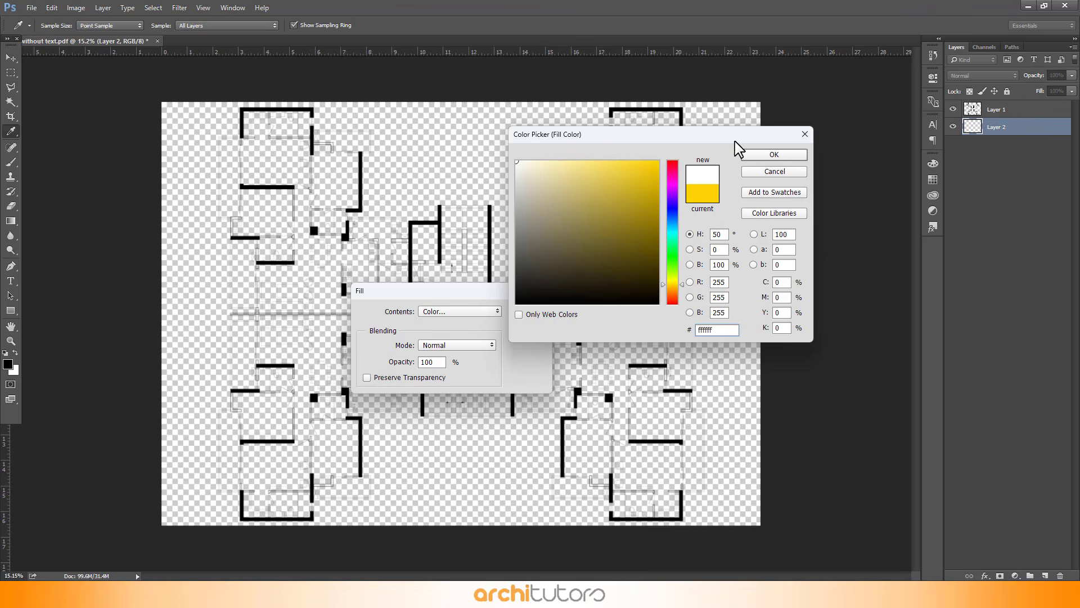
click(779, 155)
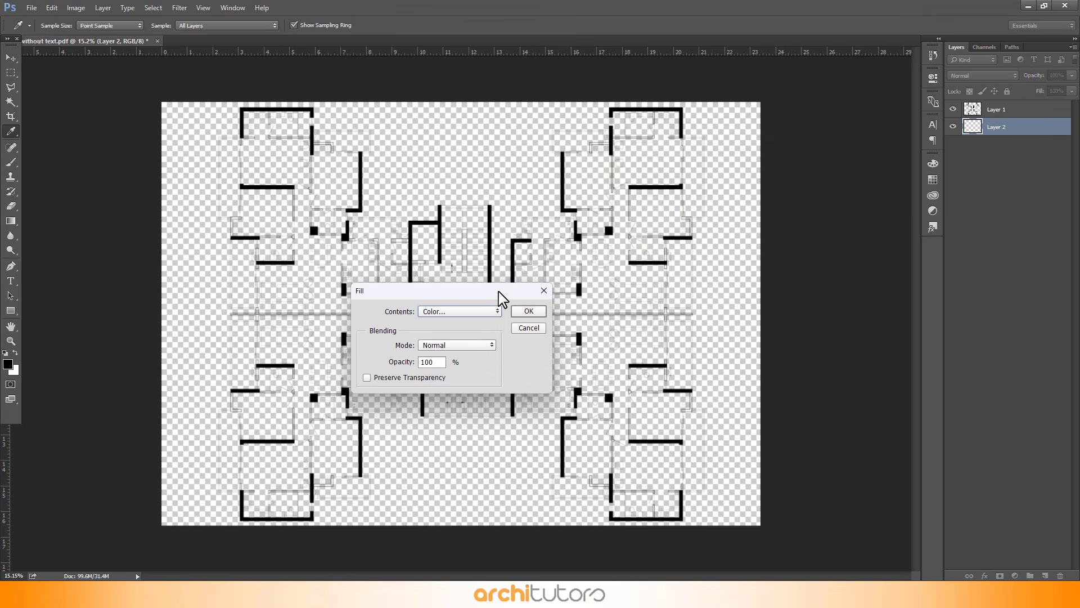
click(518, 310)
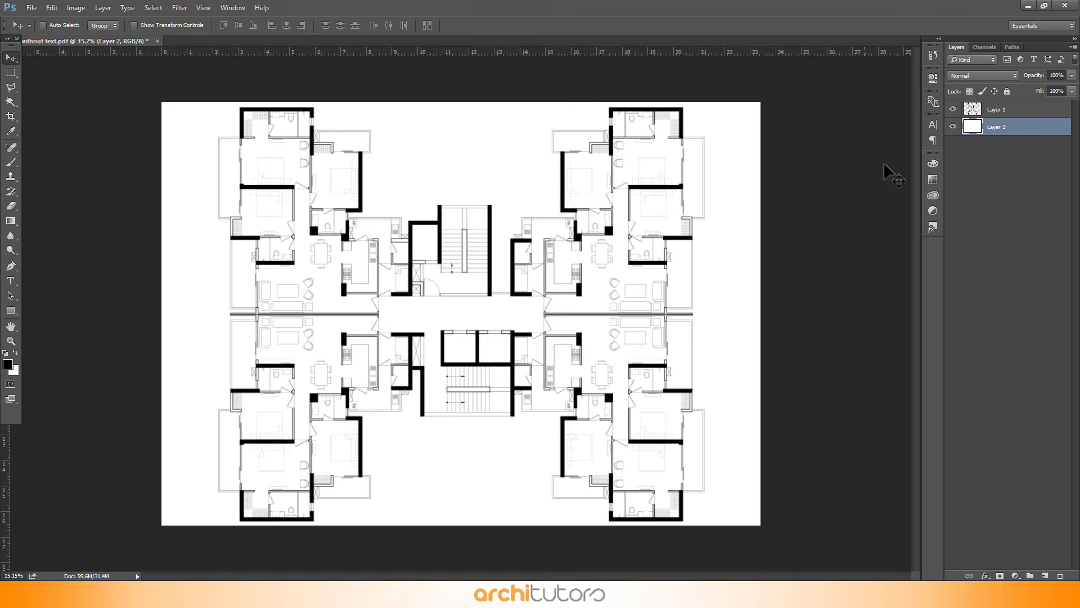
Rename Layer 1 as dwg
double_click(996, 110)
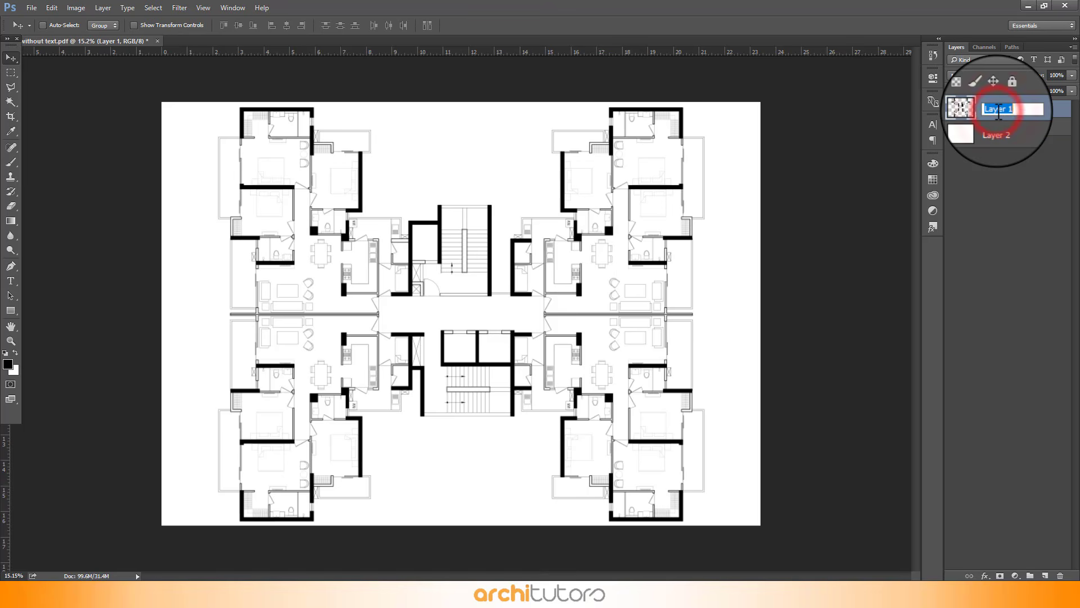
text(dwg)
key(Return)
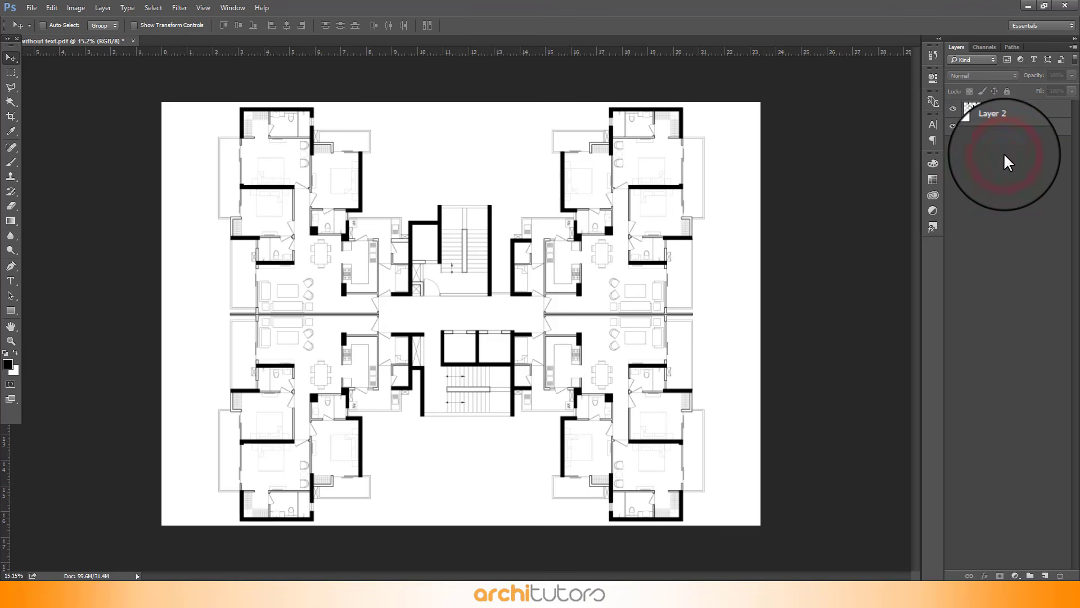
Zoom in and out to inspect the imported plan
key(ctrl+plus)
scroll(252, 107, up, 3)
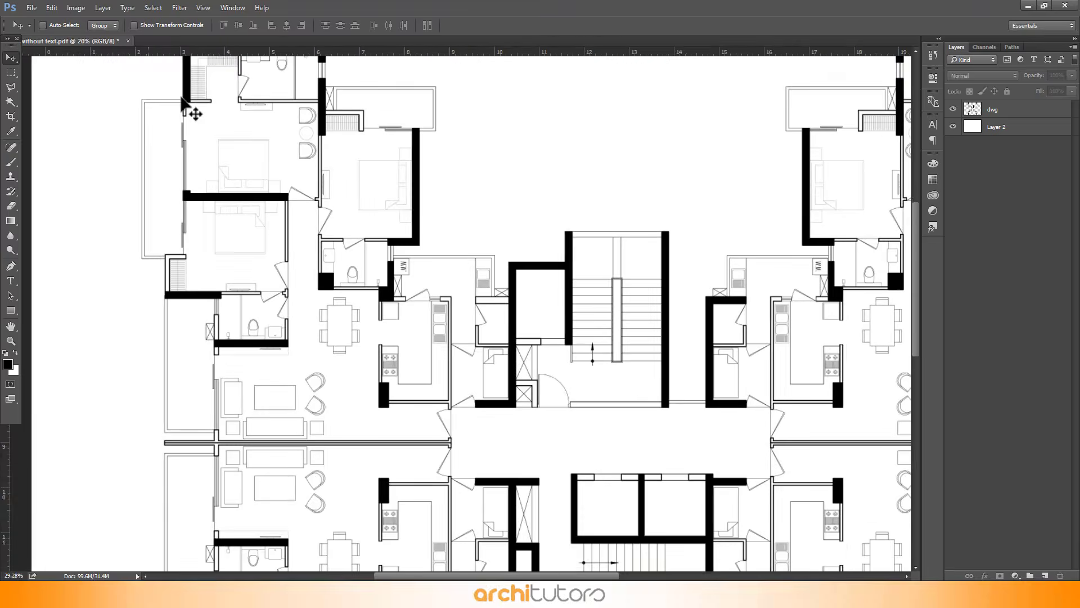
scroll(473, 340, up, 2)
scroll(463, 331, down, 4)
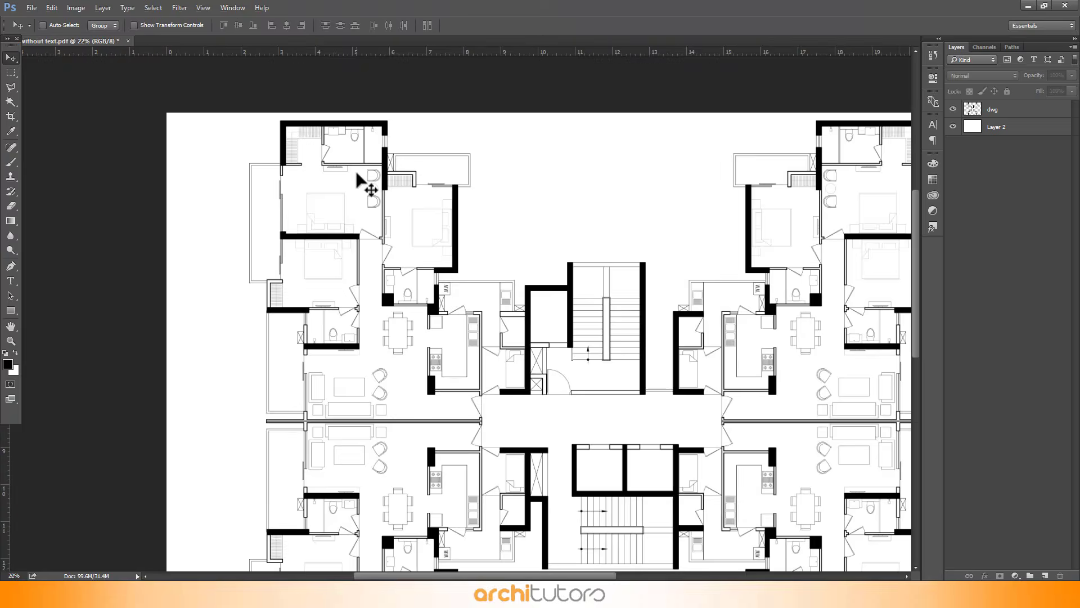
scroll(429, 174, down, 1)
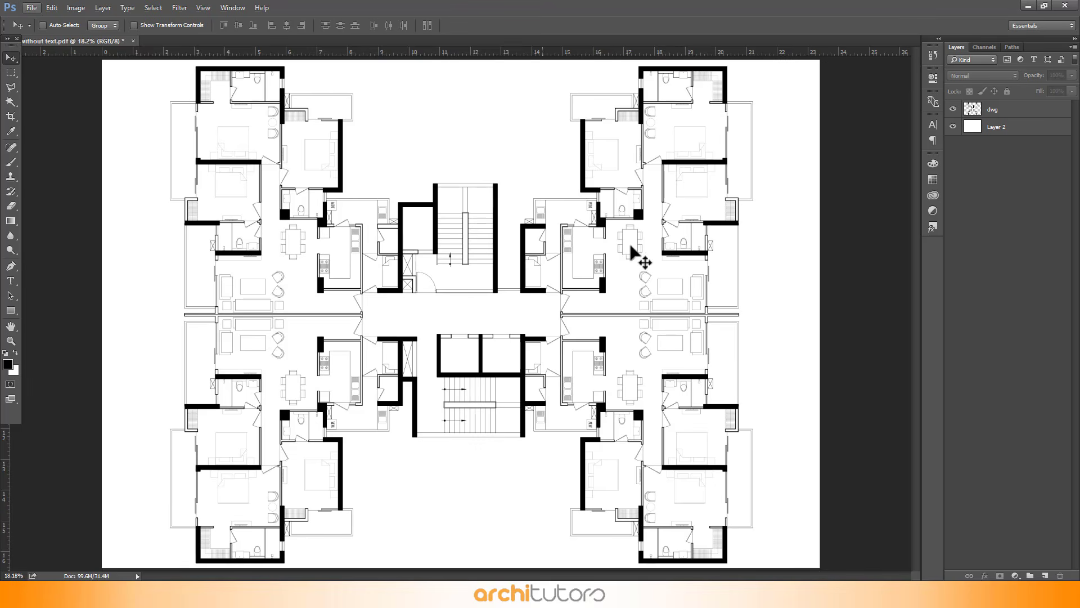
scroll(323, 250, up, 4)
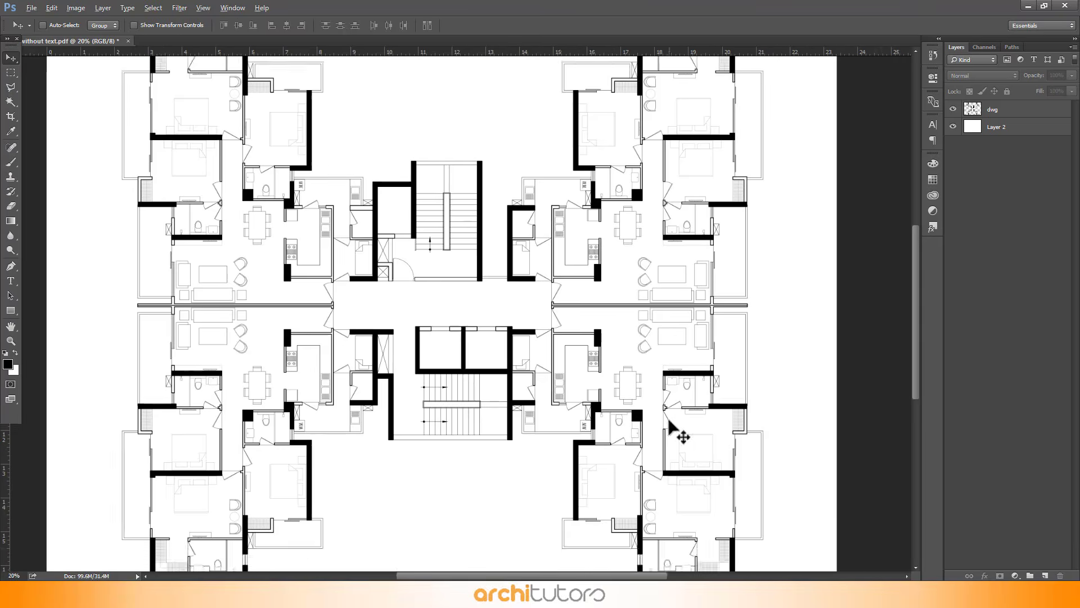
scroll(399, 184, up, 1)
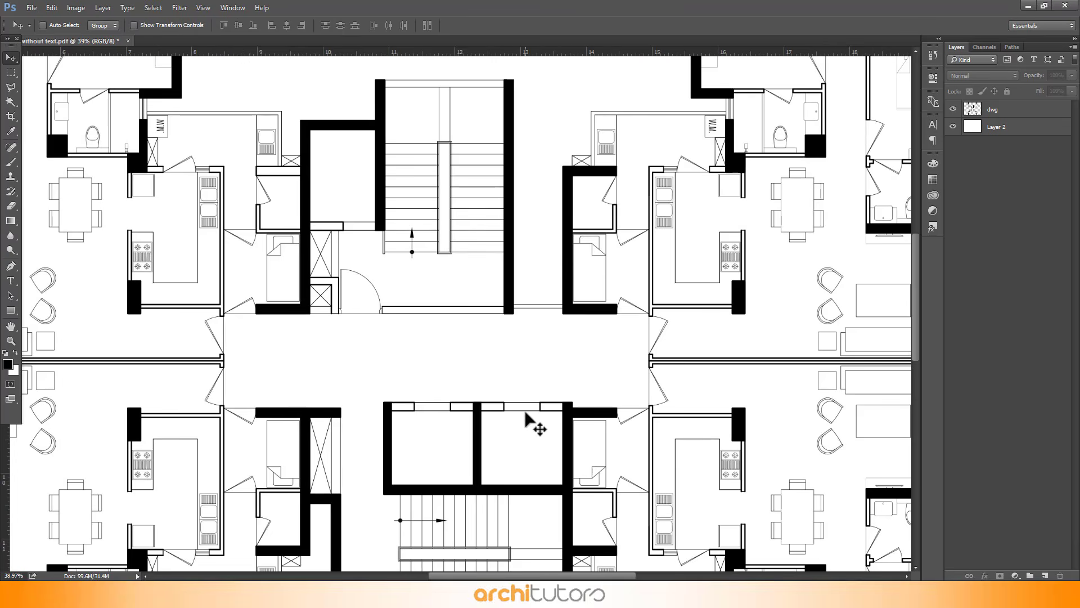
On the dwg layer, select the grey infill wall and window segments of the building core with the Magic Wand
scroll(525, 413, down, 1)
scroll(361, 187, up, 1)
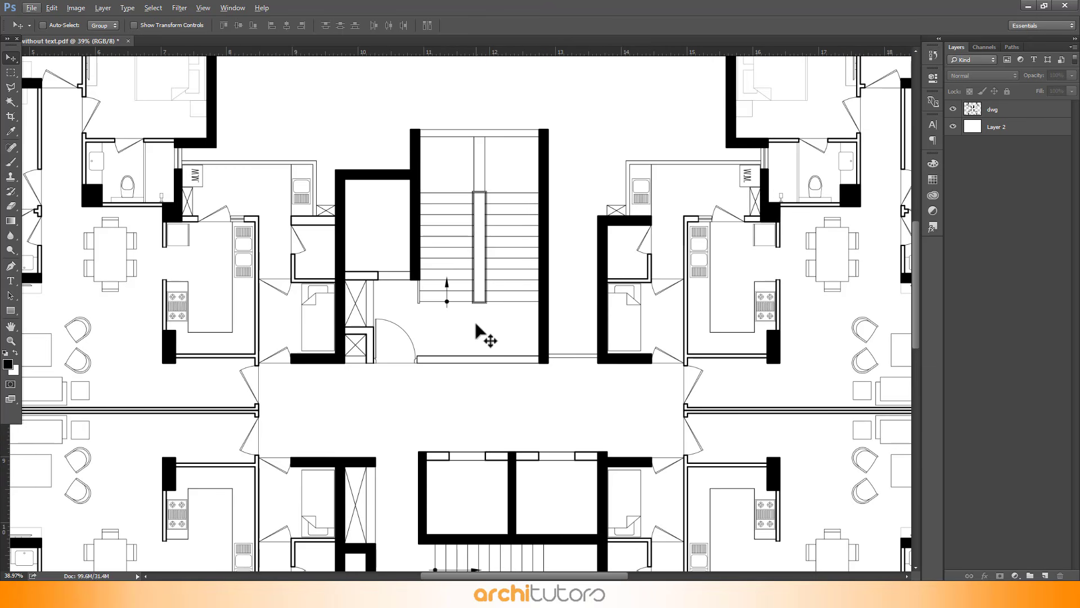
click(1024, 110)
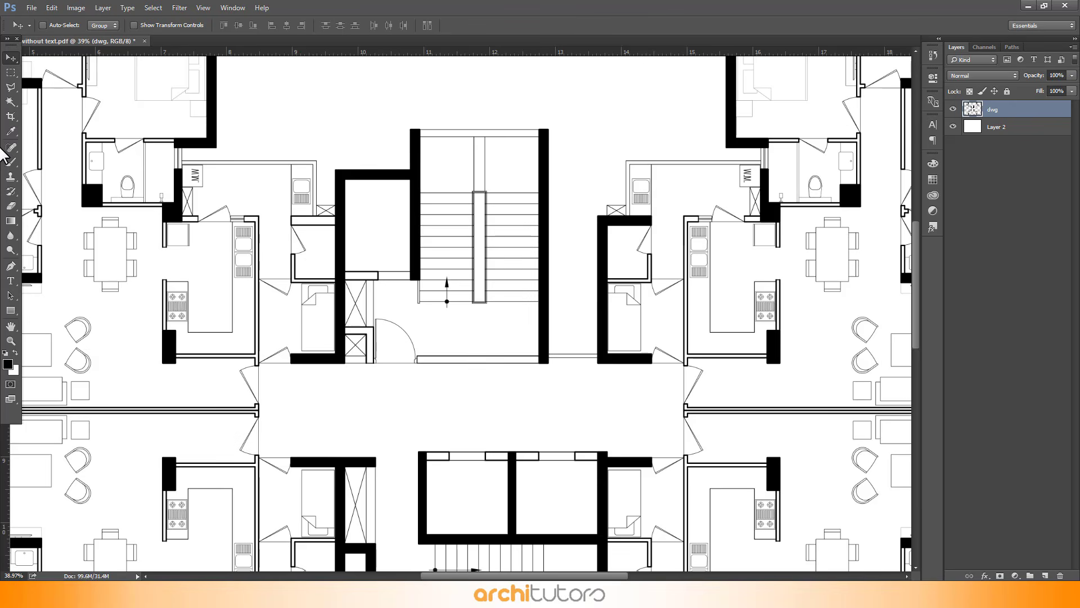
click(11, 99)
click(11, 98)
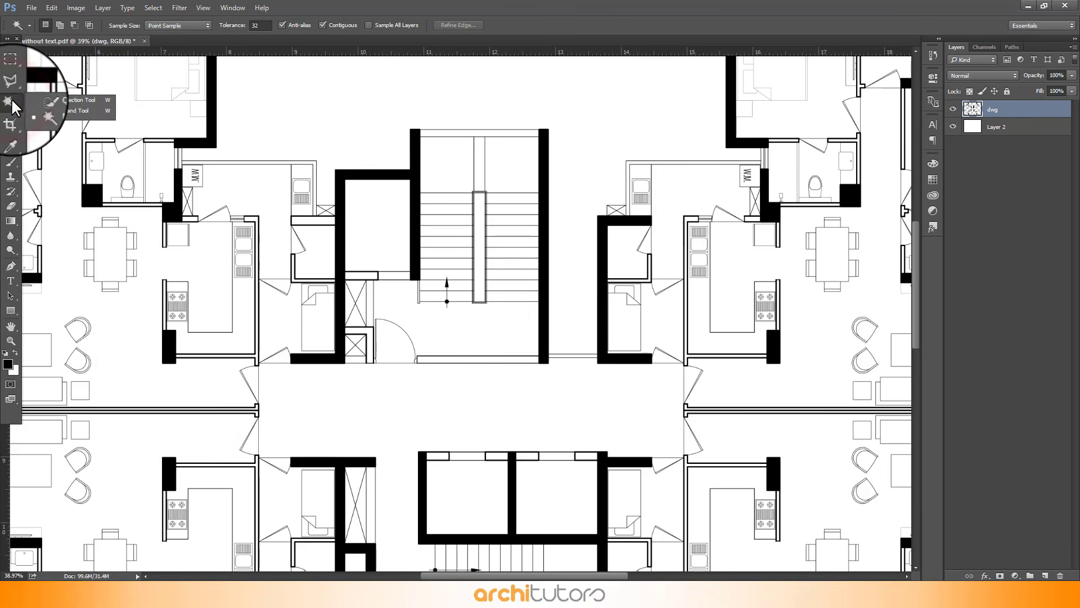
click(87, 120)
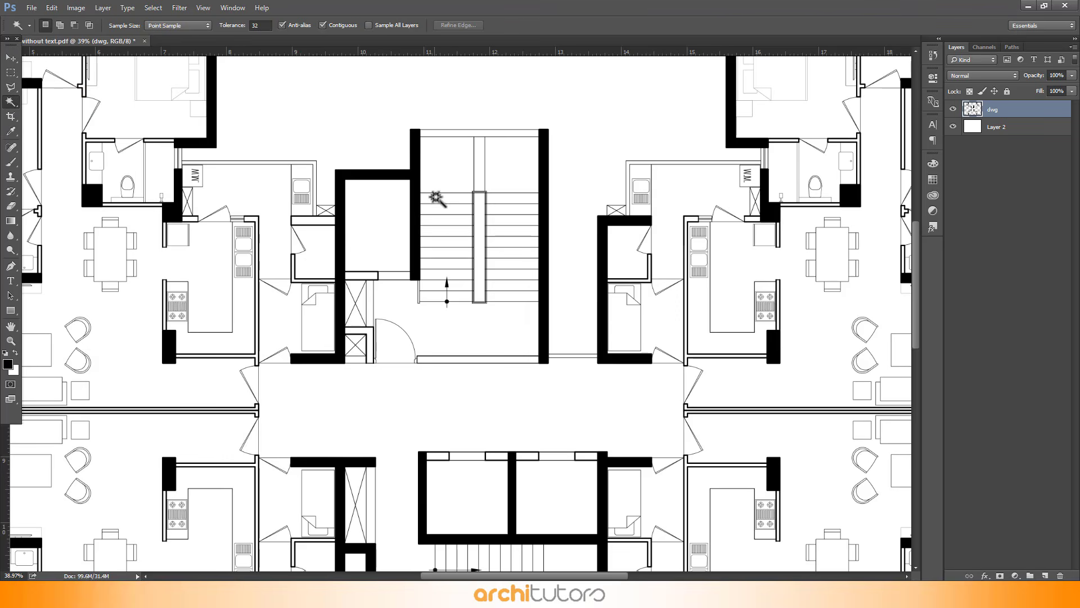
click(367, 276)
scroll(445, 321, up, 3)
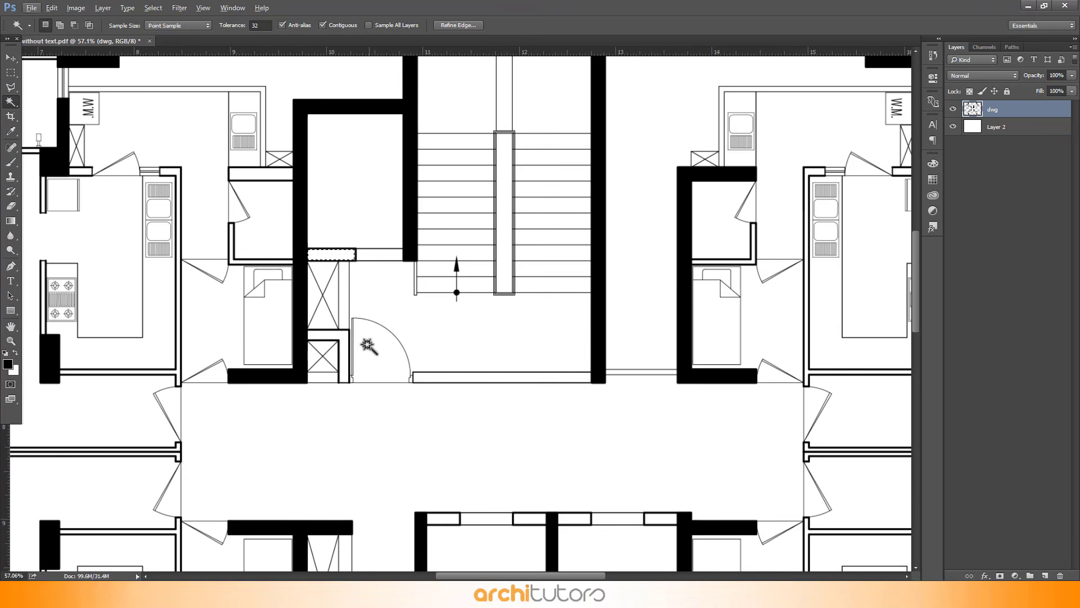
click(344, 337)
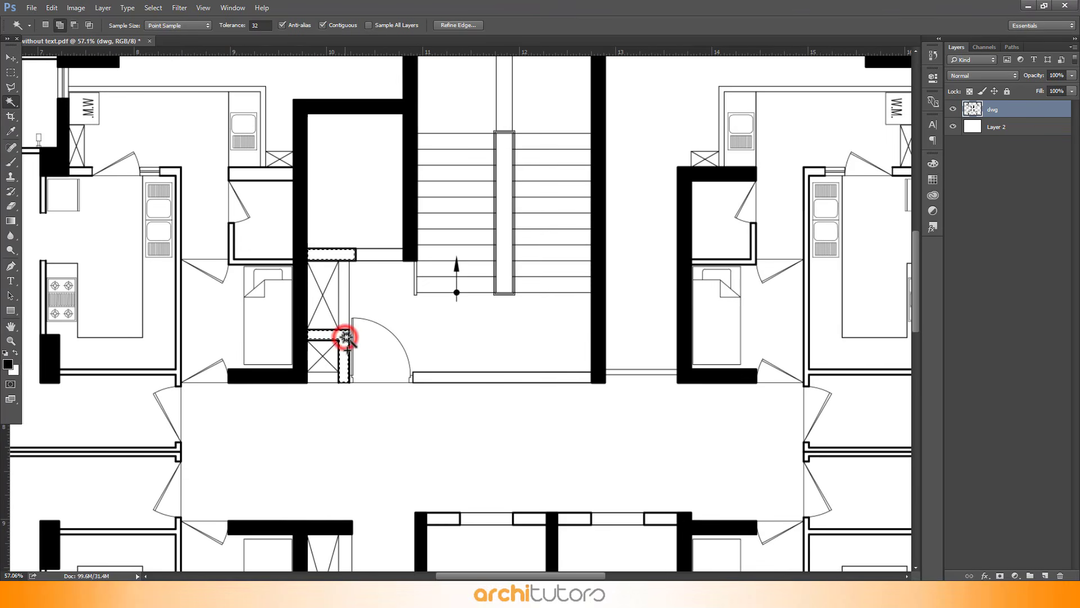
click(493, 379)
scroll(506, 394, down, 2)
scroll(514, 371, up, 2)
click(516, 366)
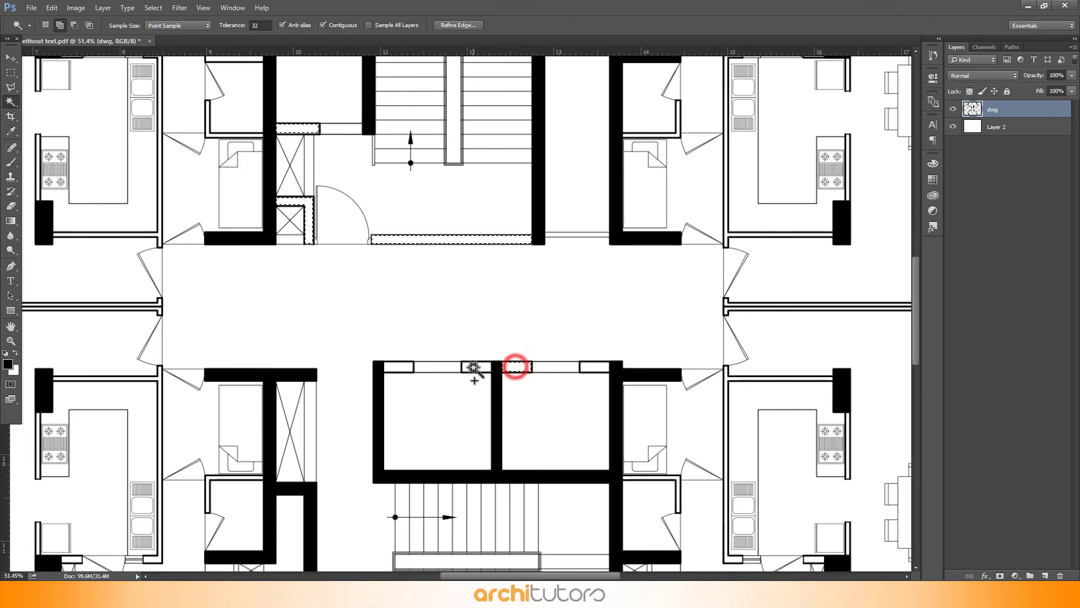
click(476, 366)
click(399, 367)
click(591, 368)
scroll(591, 369, down, 4)
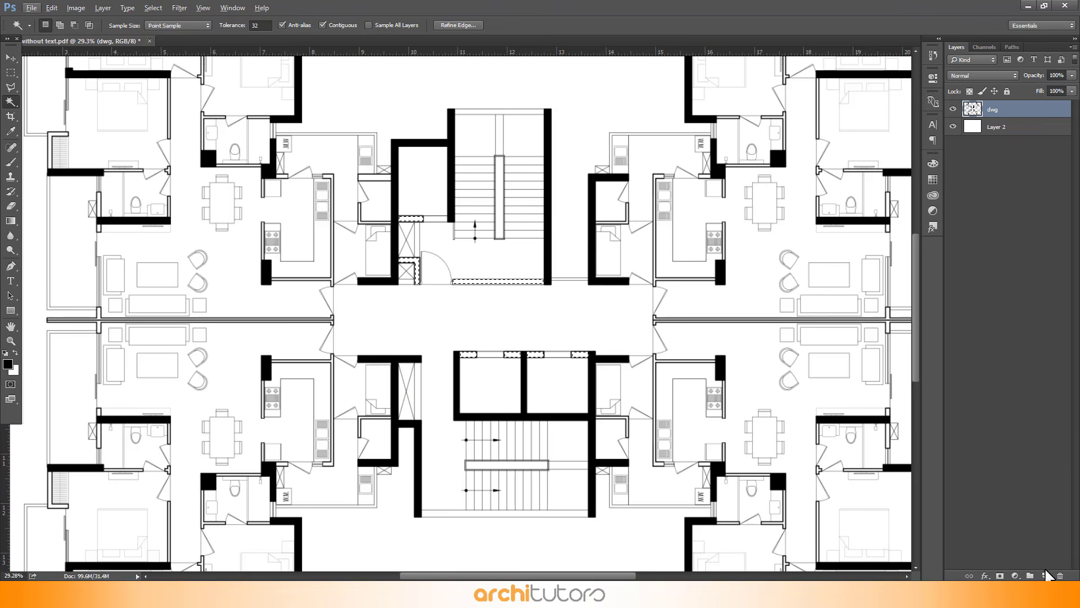
Create a new layer below dwg and name it wall core
click(1044, 575)
drag(1010, 110, 1005, 140)
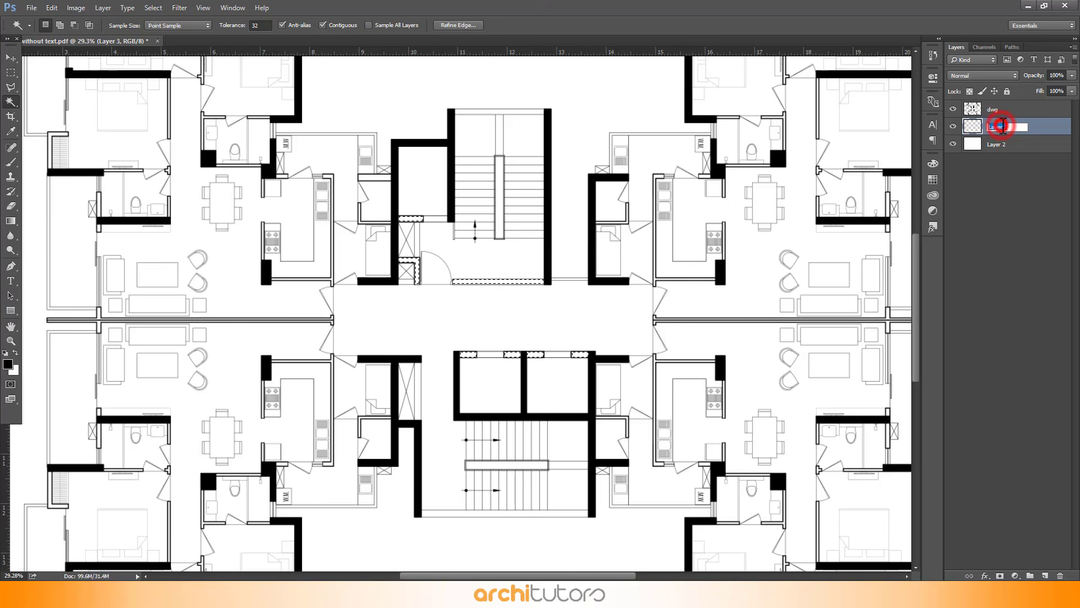
click(1045, 129)
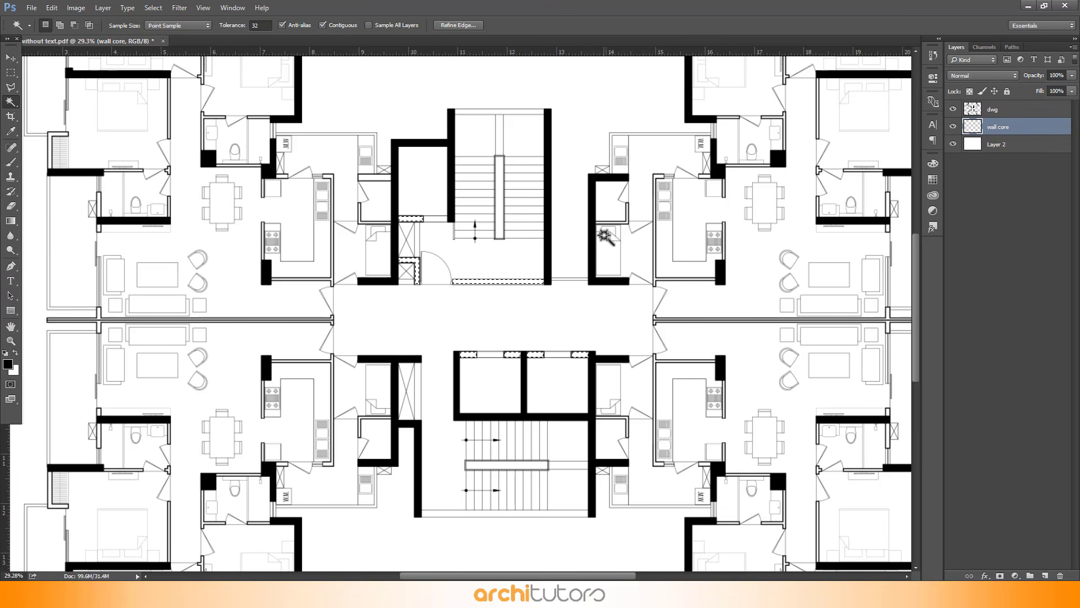
Fill the selection on the wall core layer with grey colour 696969
key(shift+BackSpace)
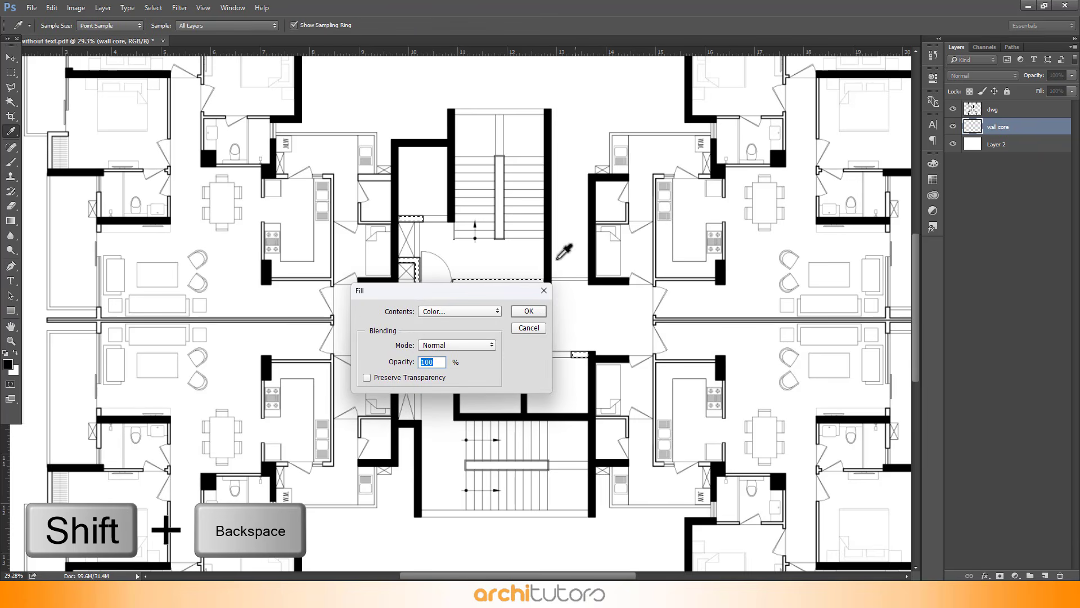
drag(487, 292, 755, 207)
click(736, 227)
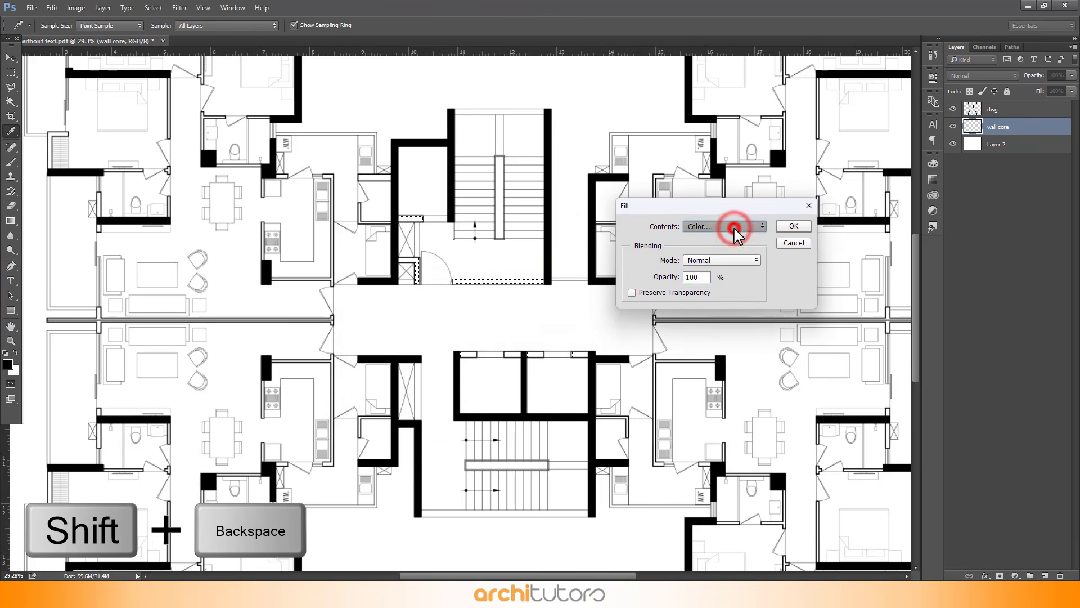
click(731, 226)
drag(529, 201, 503, 246)
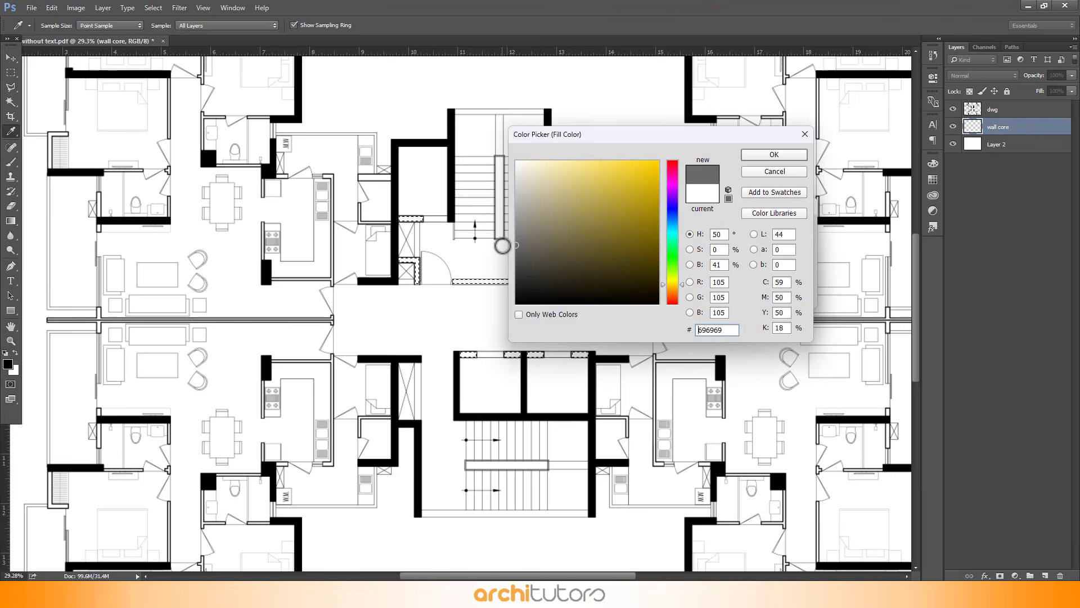
click(754, 157)
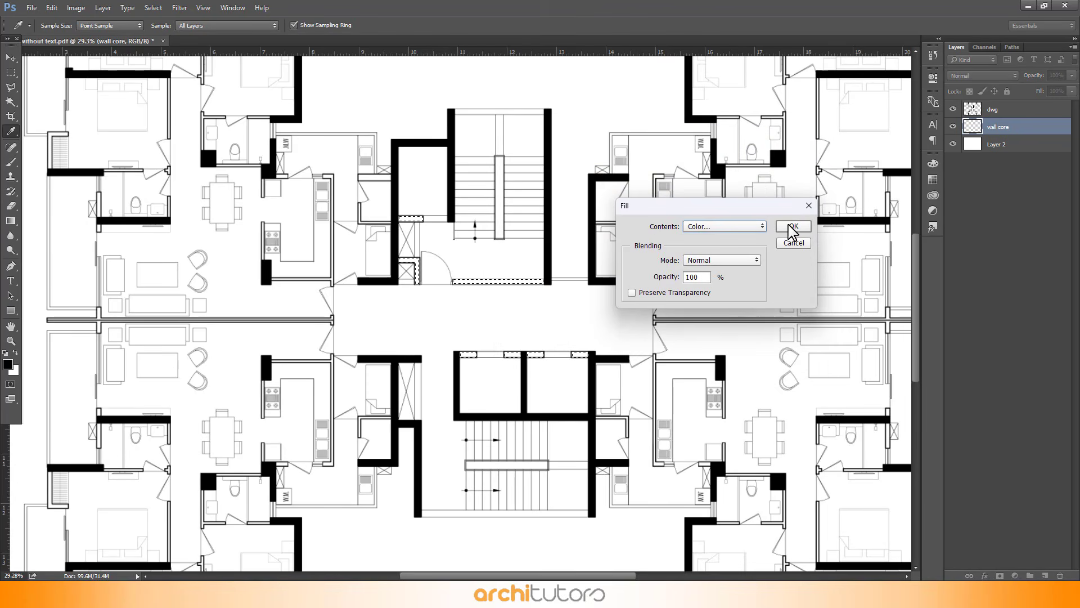
click(792, 227)
Switch back to the dwg layer and marquee-select the upper stairwell and its landing area
key(w)
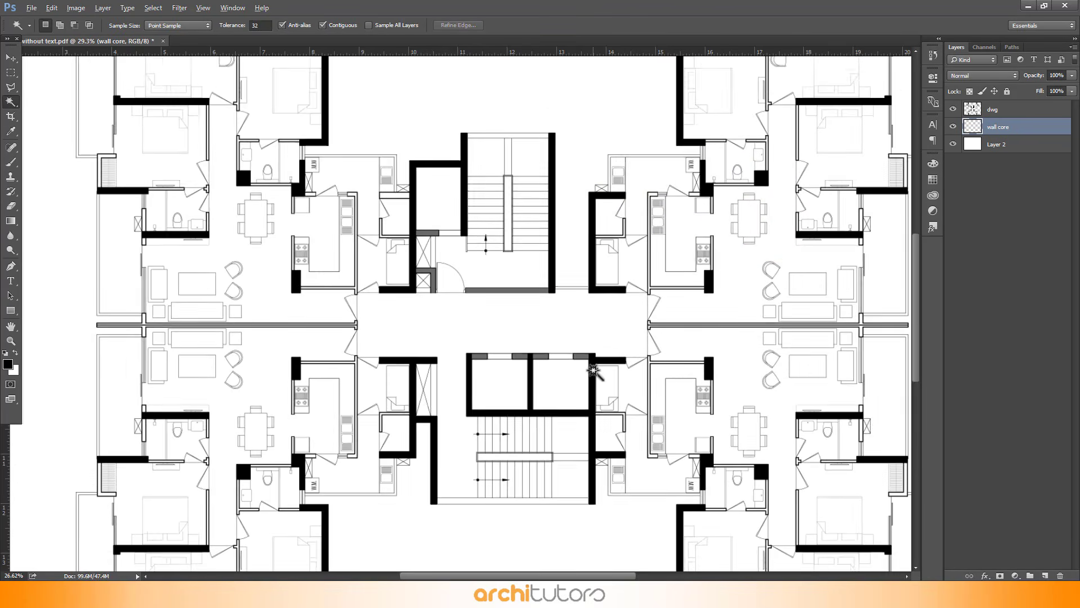
scroll(593, 371, up, 3)
scroll(501, 181, down, 4)
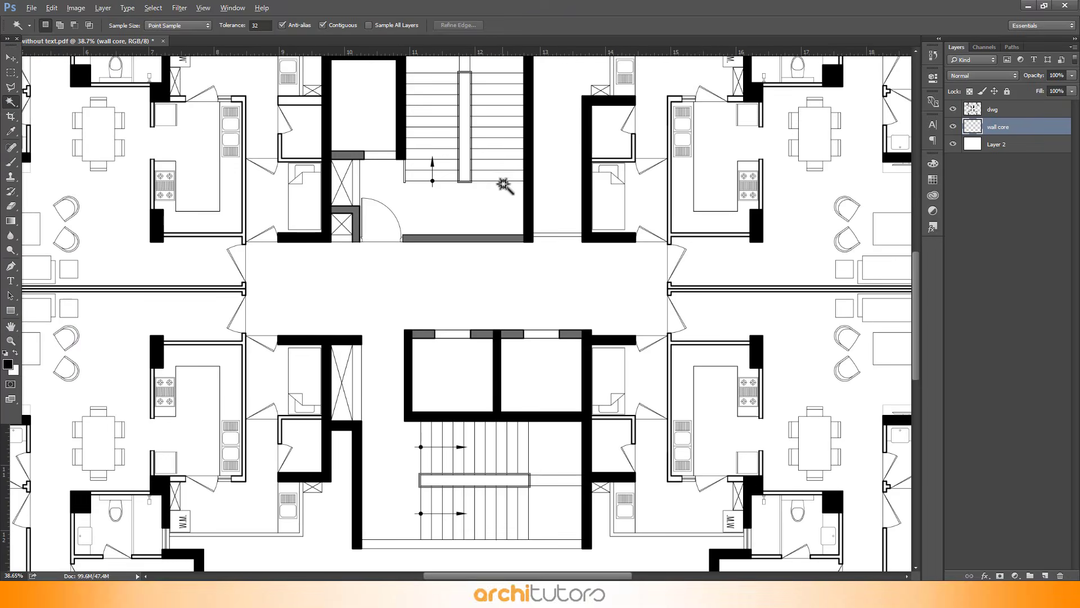
scroll(447, 123, up, 1)
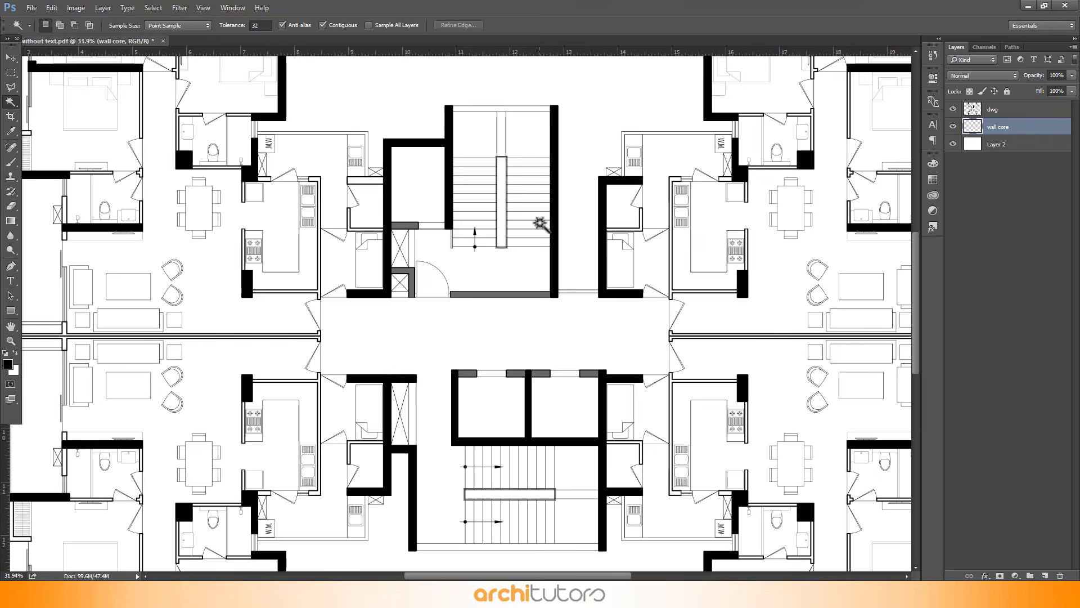
scroll(542, 225, up, 1)
scroll(542, 225, down, 1)
click(1054, 108)
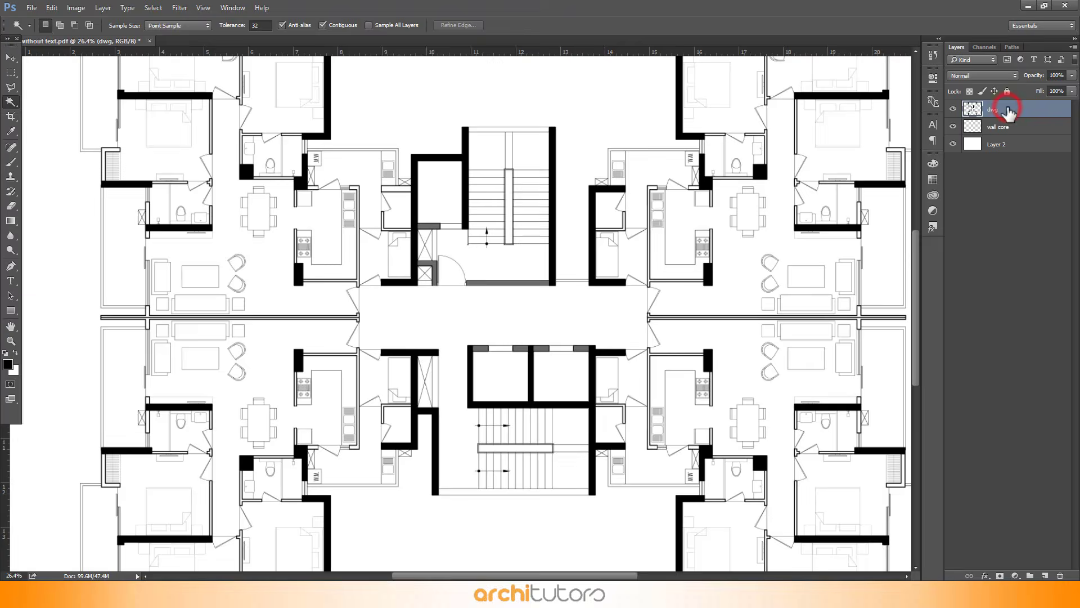
scroll(602, 253, up, 1)
scroll(530, 188, up, 1)
scroll(544, 334, up, 1)
scroll(499, 114, down, 1)
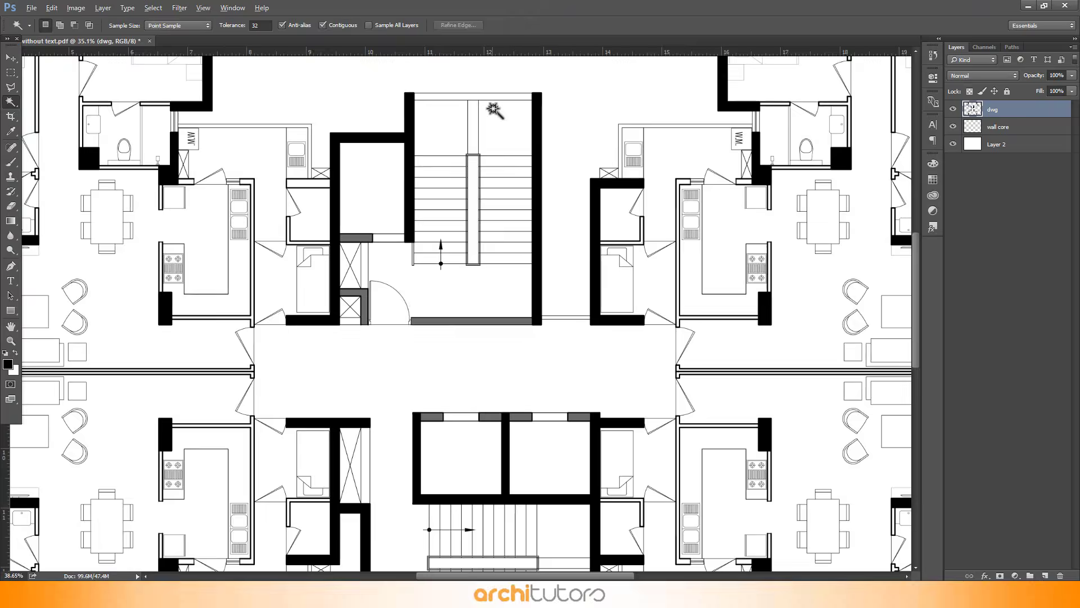
scroll(545, 156, up, 2)
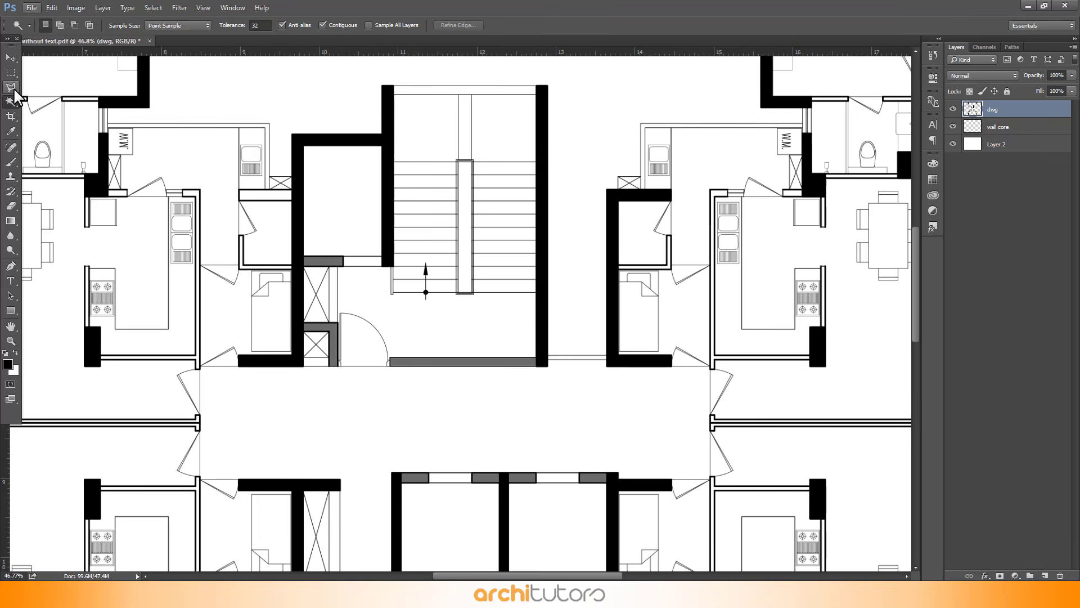
drag(10, 72, 56, 69)
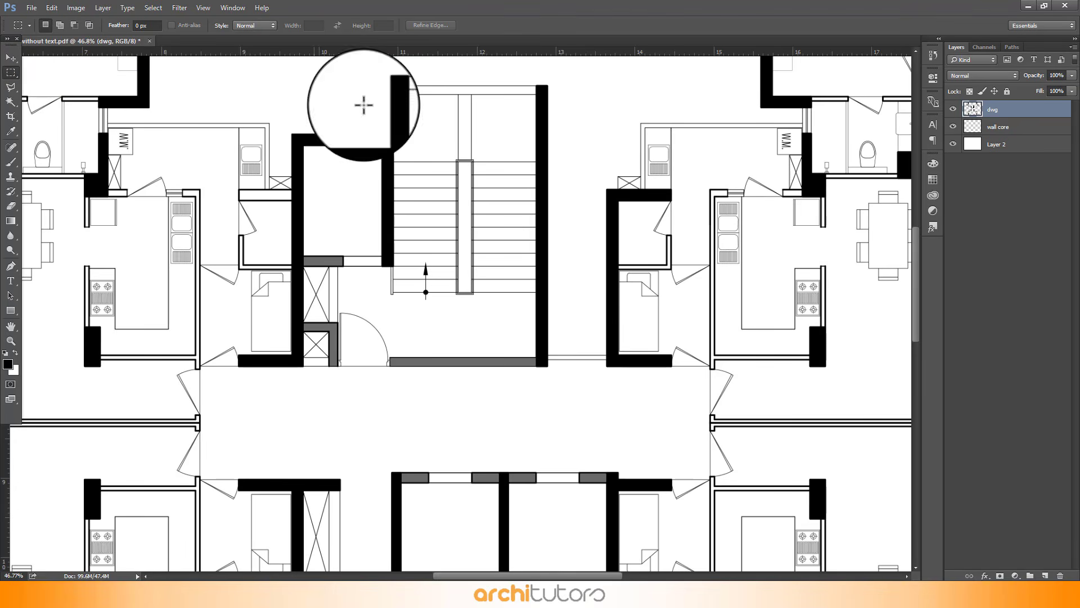
scroll(400, 97, up, 3)
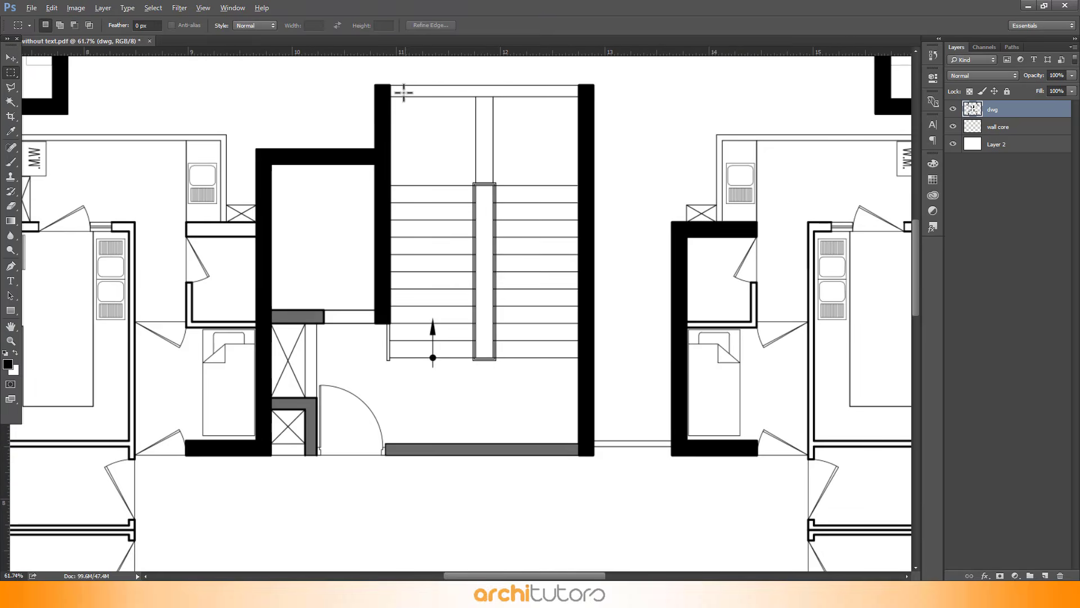
drag(391, 97, 578, 441)
drag(318, 324, 397, 455)
scroll(397, 454, down, 5)
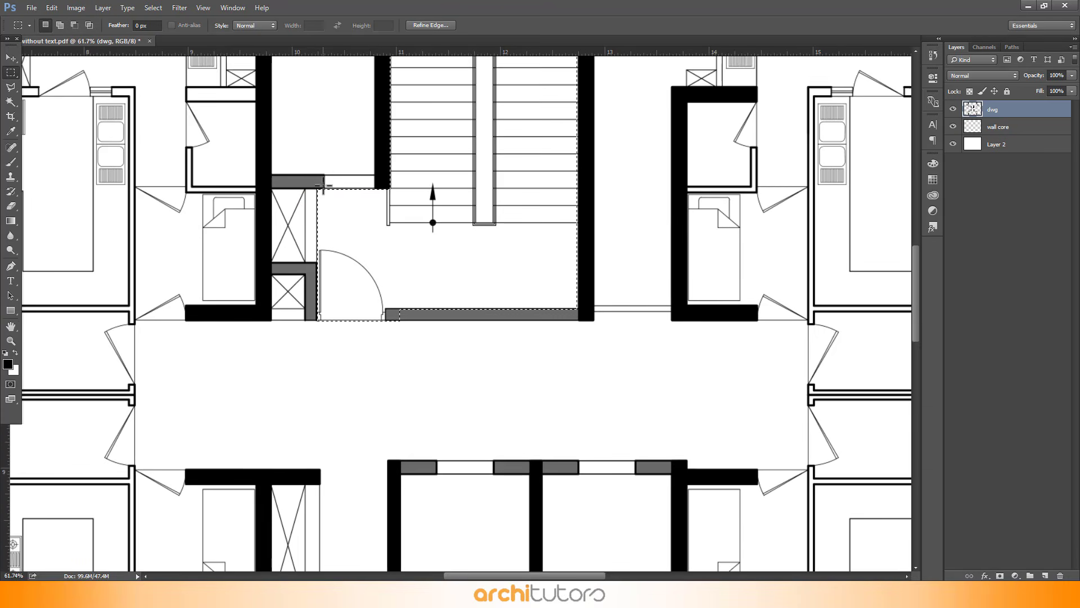
Add the central corridor and lower stairwell areas to the rectangular marquee selection
drag(136, 406, 809, 257)
scroll(94, 317, up, 5)
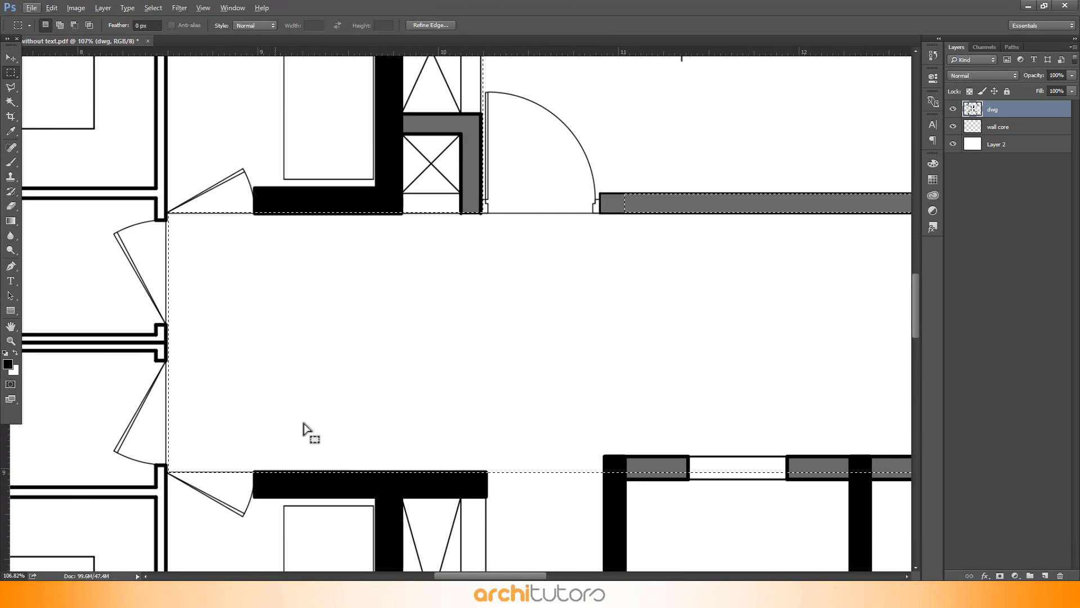
drag(264, 470, 167, 213)
scroll(140, 150, down, 5)
scroll(140, 151, down, 4)
scroll(281, 320, up, 3)
drag(241, 214, 304, 343)
drag(241, 342, 567, 517)
scroll(446, 437, down, 7)
scroll(475, 330, up, 7)
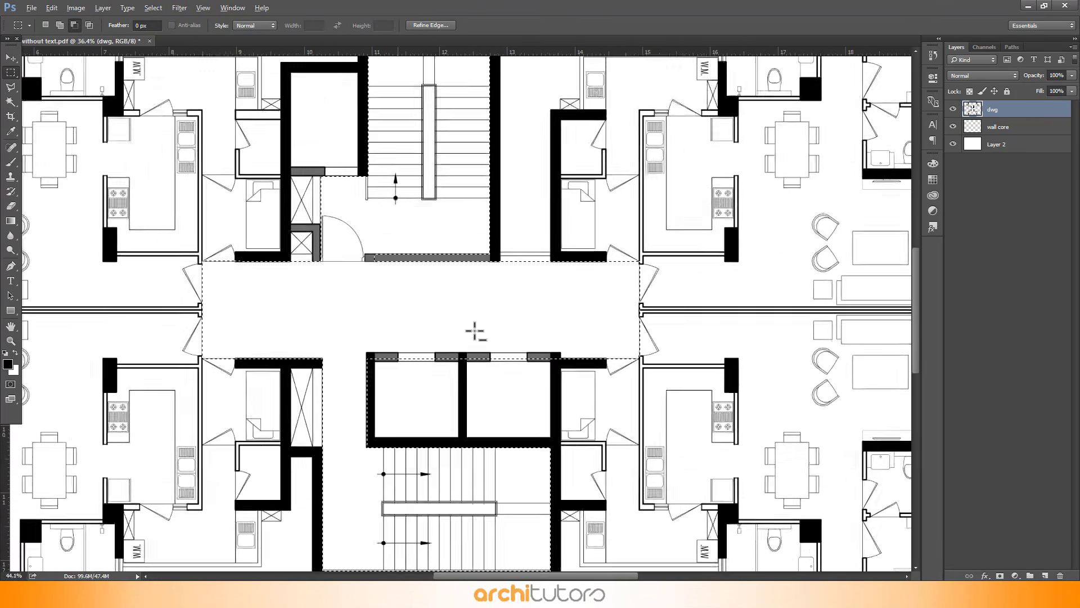
drag(582, 381, 304, 354)
scroll(434, 272, down, 1)
scroll(546, 435, down, 3)
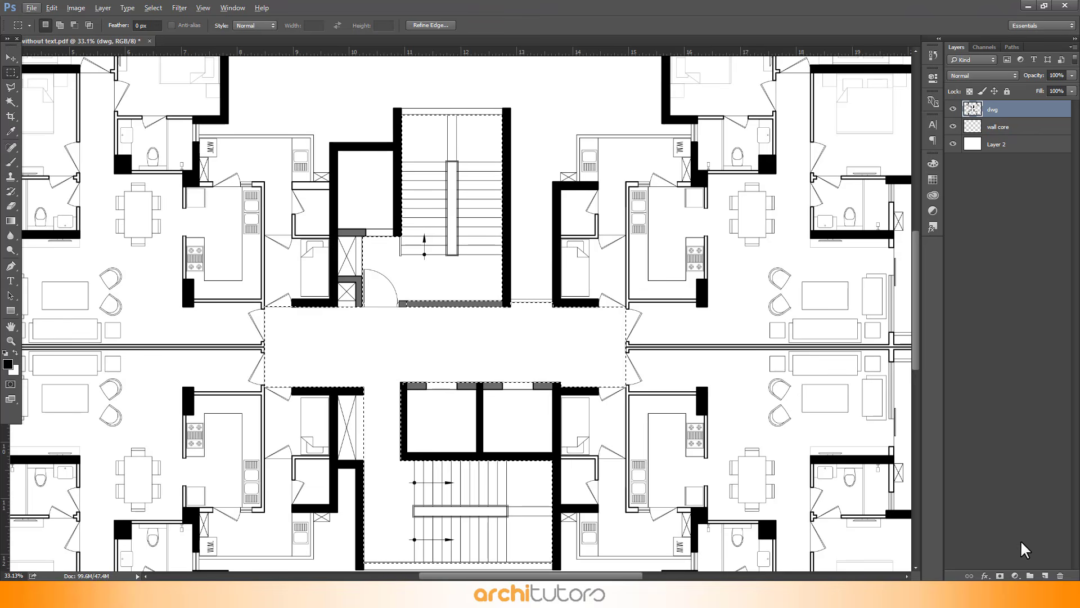
Create a new layer below dwg and name it core
click(1044, 575)
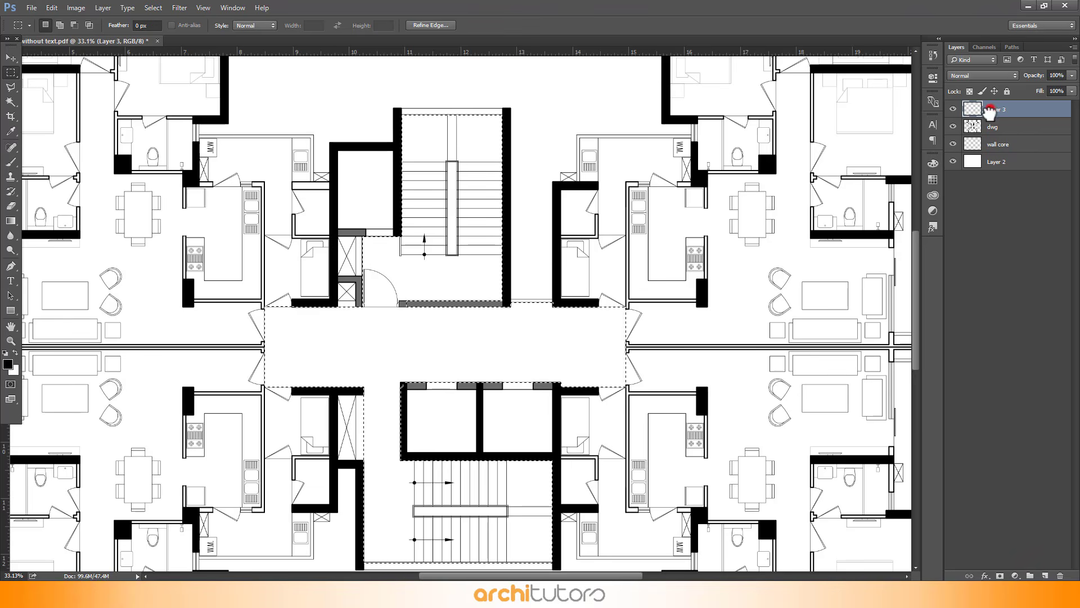
drag(989, 111, 998, 135)
text(core)
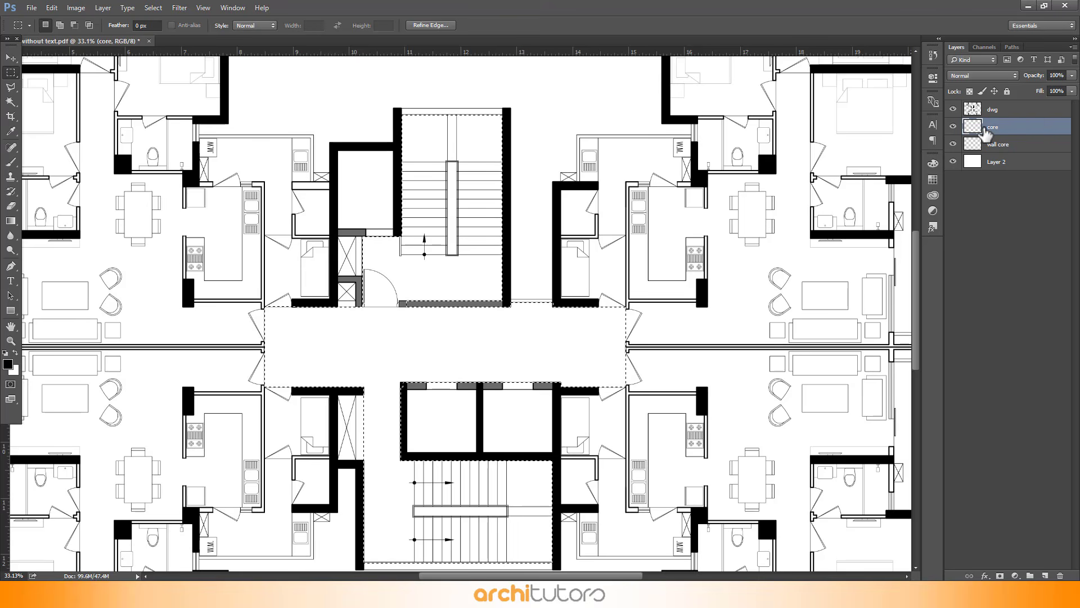
Fill the selection on the core layer with colour RGB 211, 219, 222 and move the layer below wall core
key(shift+BackSpace)
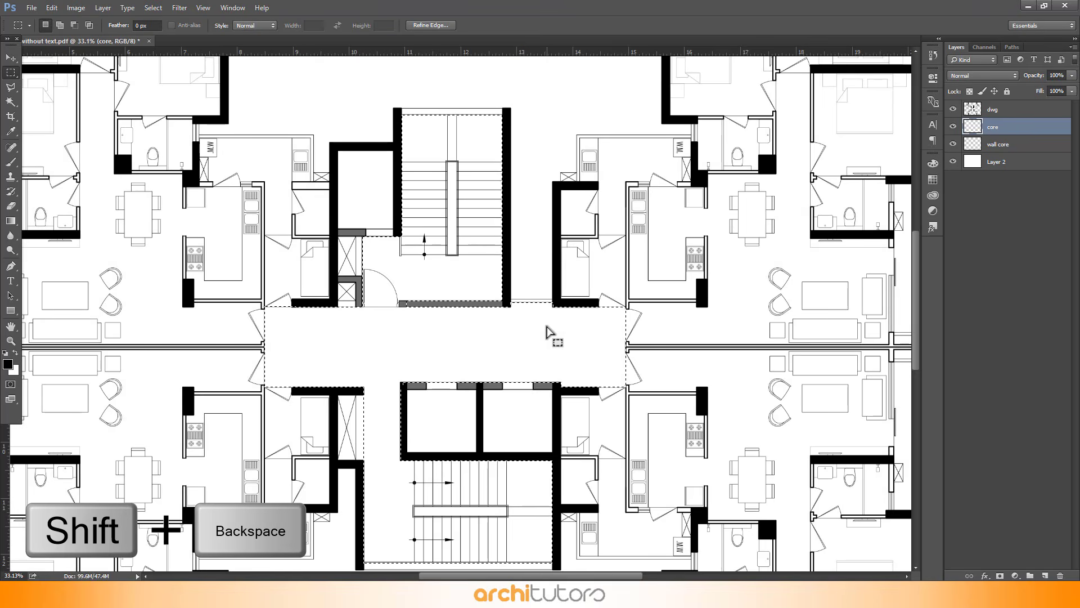
click(703, 228)
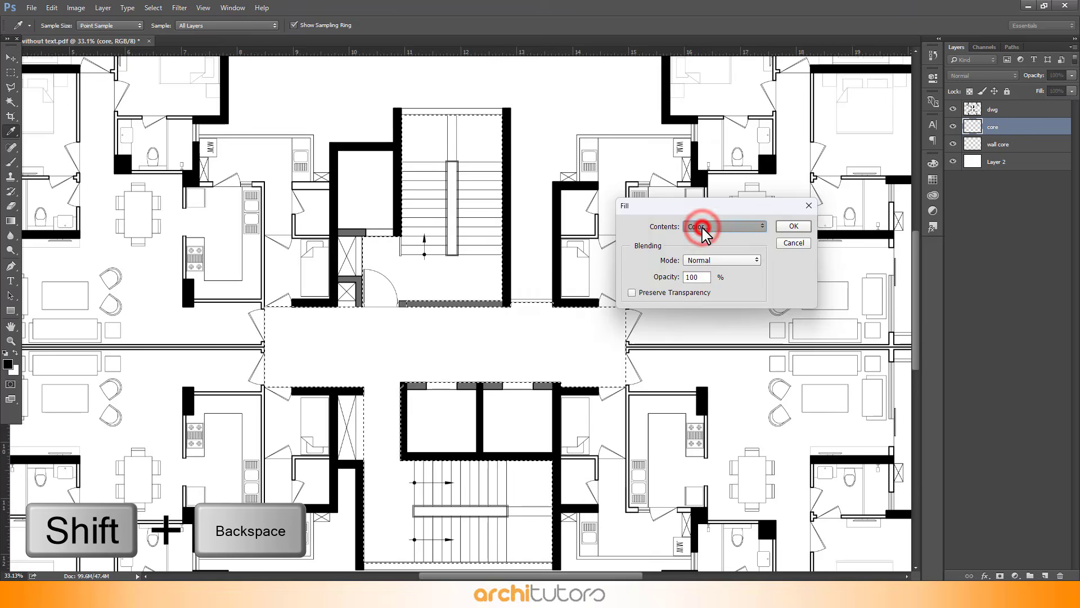
drag(726, 280, 714, 285)
text(211)
double_click(719, 297)
text(219)
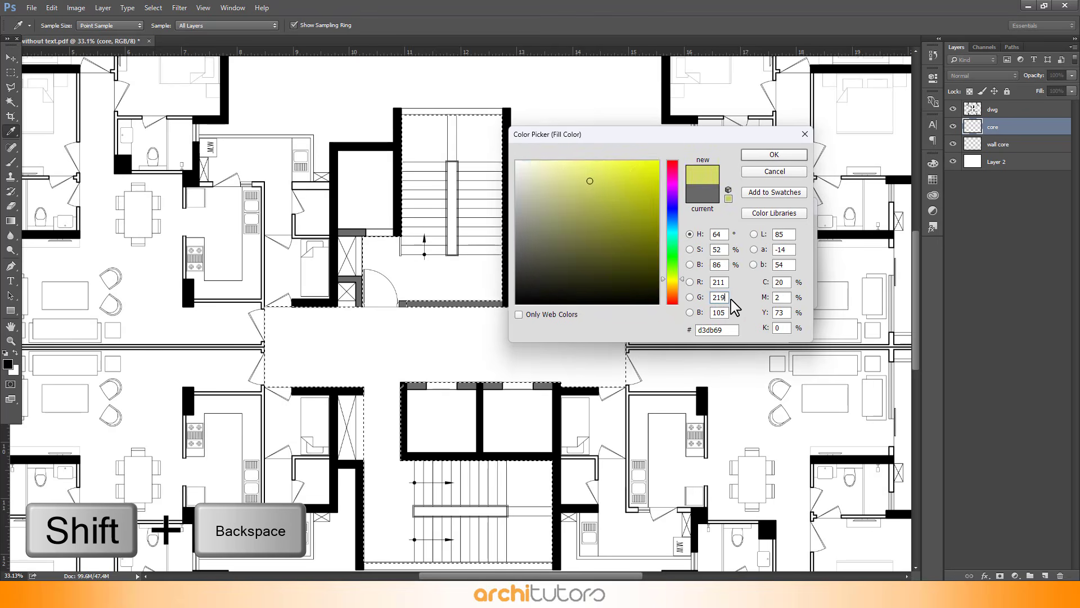
text(222)
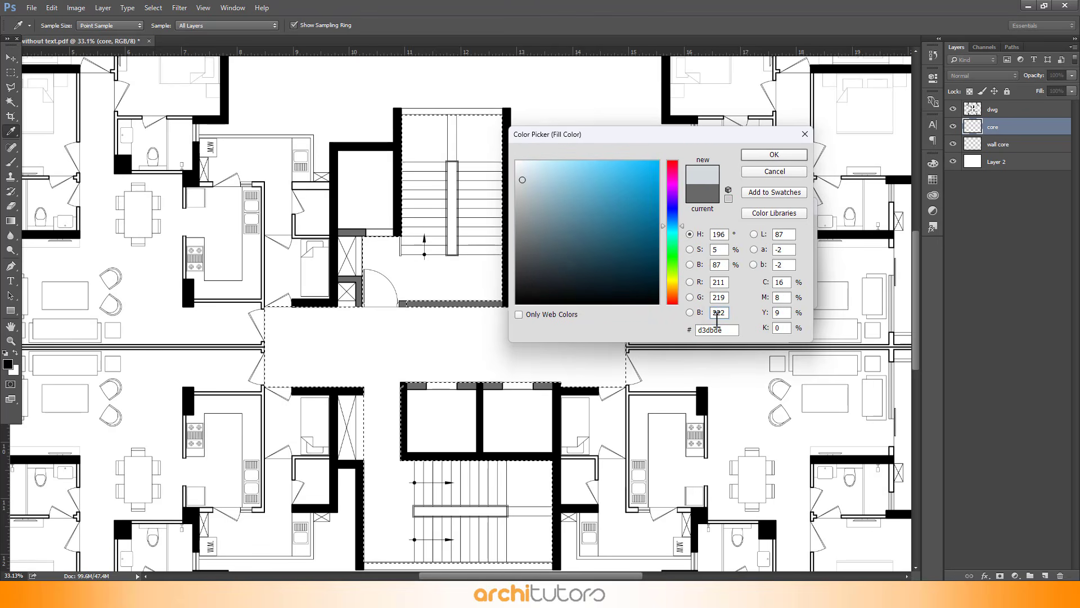
click(788, 158)
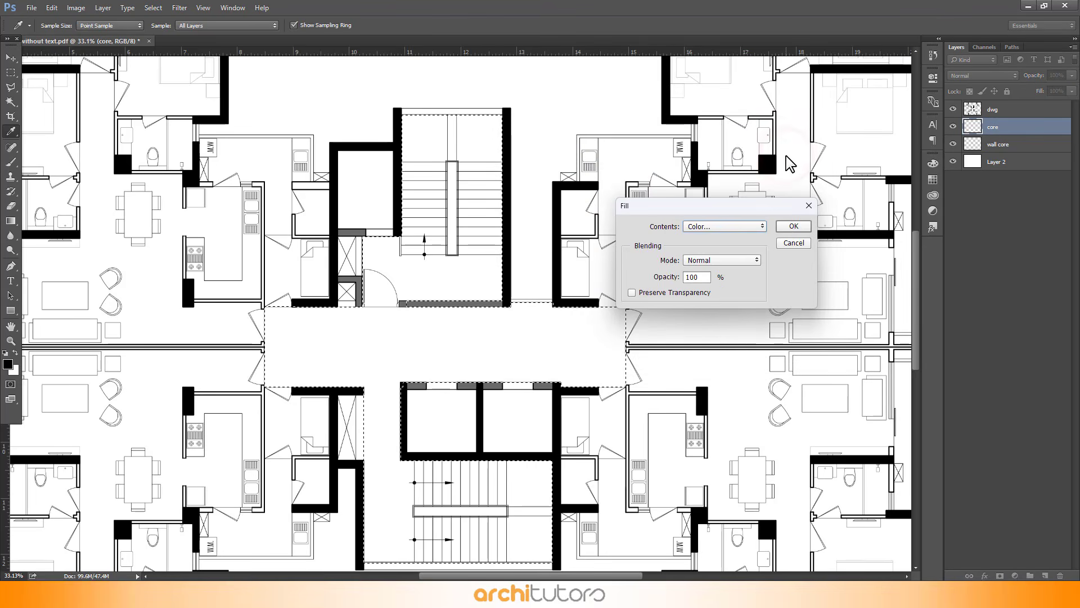
click(788, 227)
key(v)
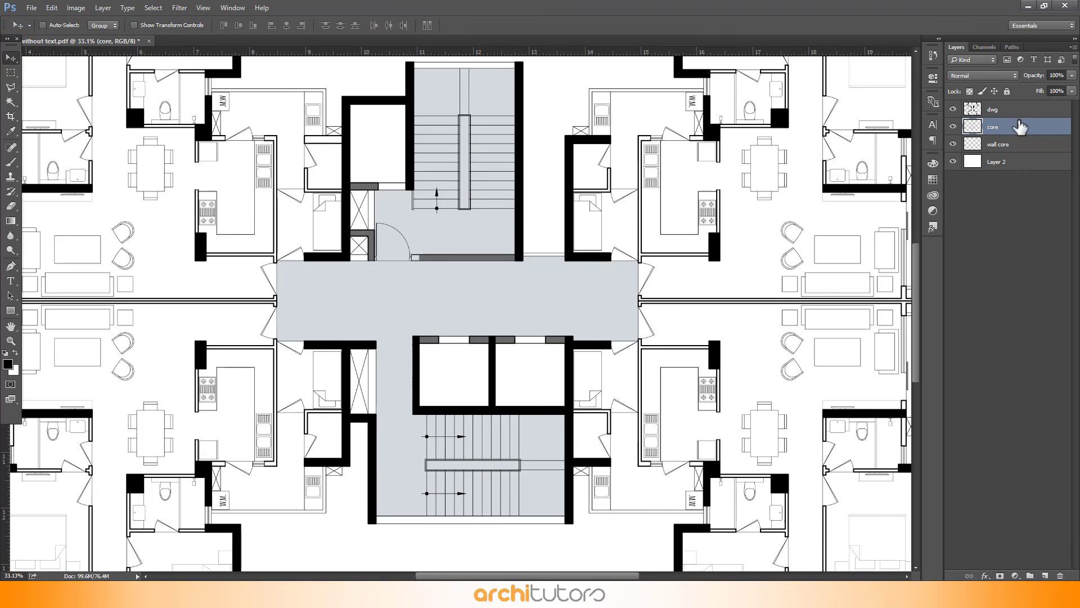
drag(1019, 127, 1011, 149)
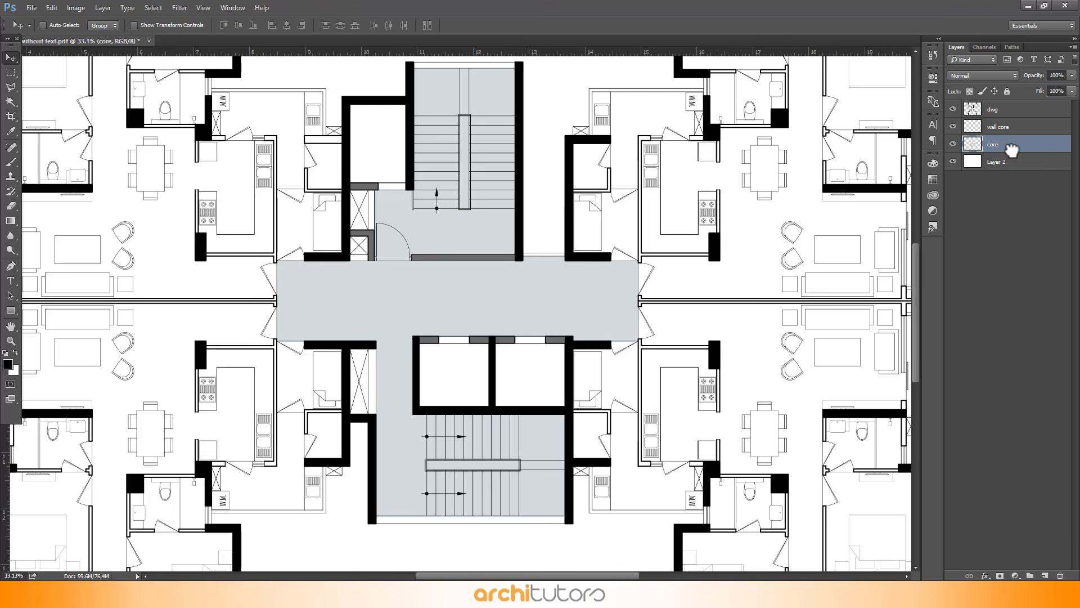
Group the wall core and core layers together and name the group core
click(1008, 129)
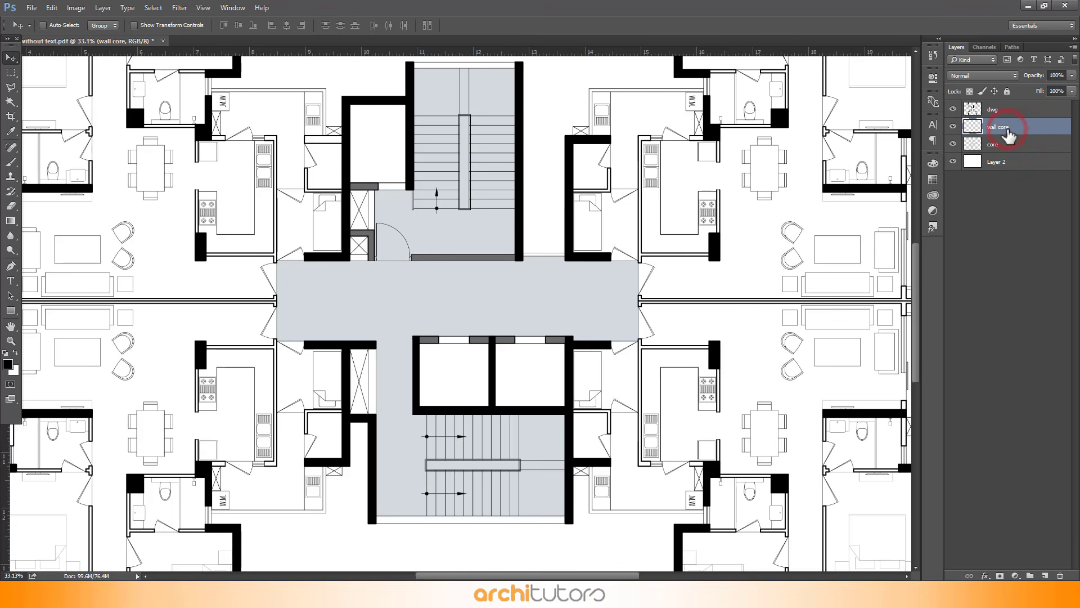
shift+click(1009, 145)
drag(1009, 144, 1031, 575)
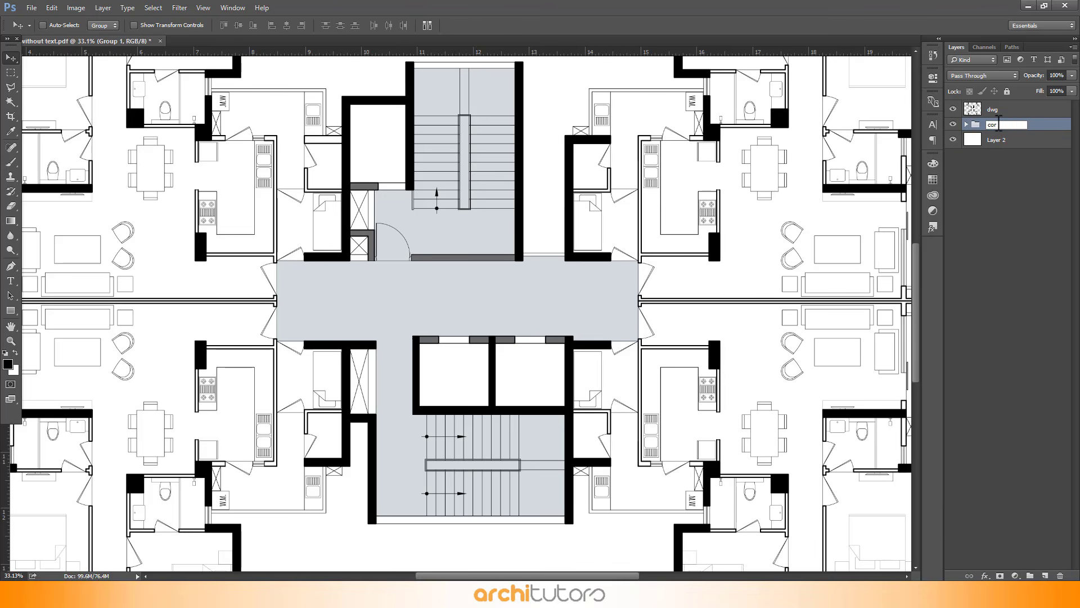
click(1004, 204)
Magic-wand select the thin bedroom and bathroom wall outlines of the upper-left apartment on the dwg layer
scroll(661, 242, down, 1)
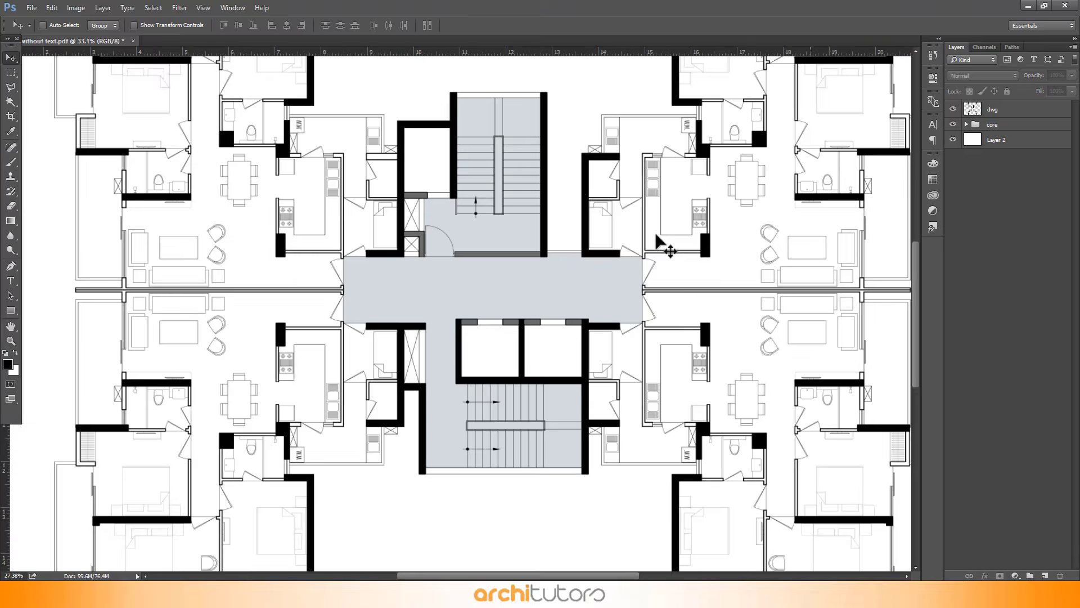
scroll(661, 242, down, 1)
scroll(622, 284, down, 1)
scroll(374, 91, up, 1)
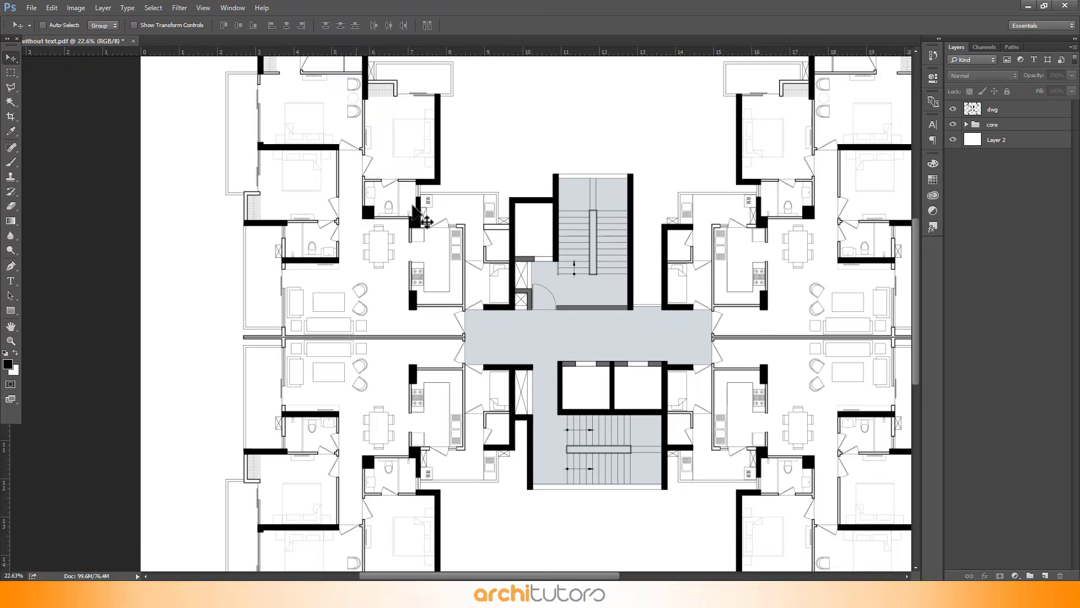
scroll(419, 216, up, 2)
scroll(258, 157, up, 2)
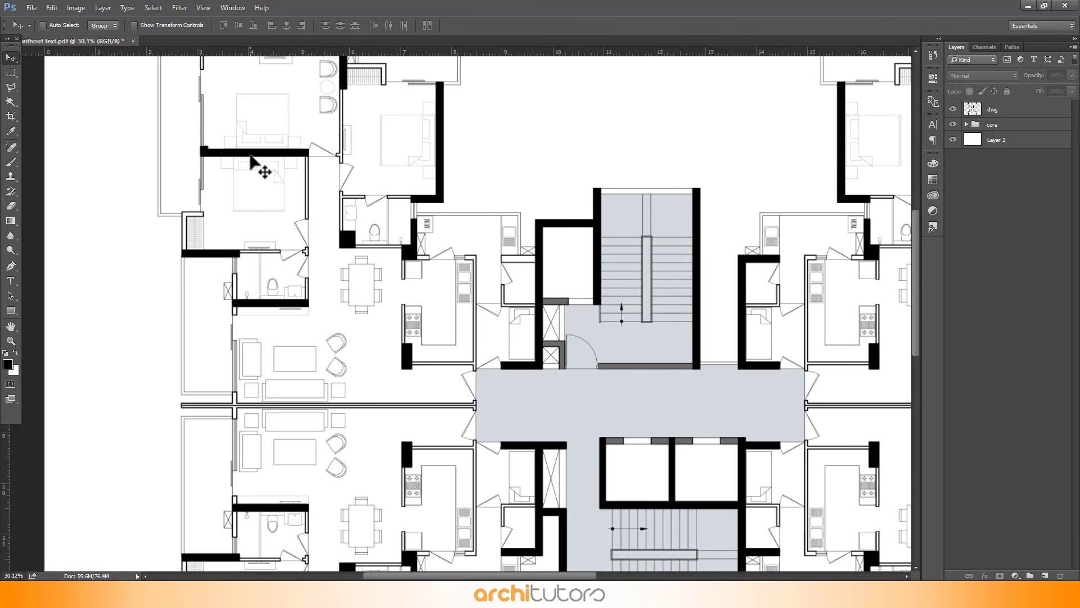
scroll(258, 164, up, 3)
scroll(212, 110, up, 1)
click(1036, 107)
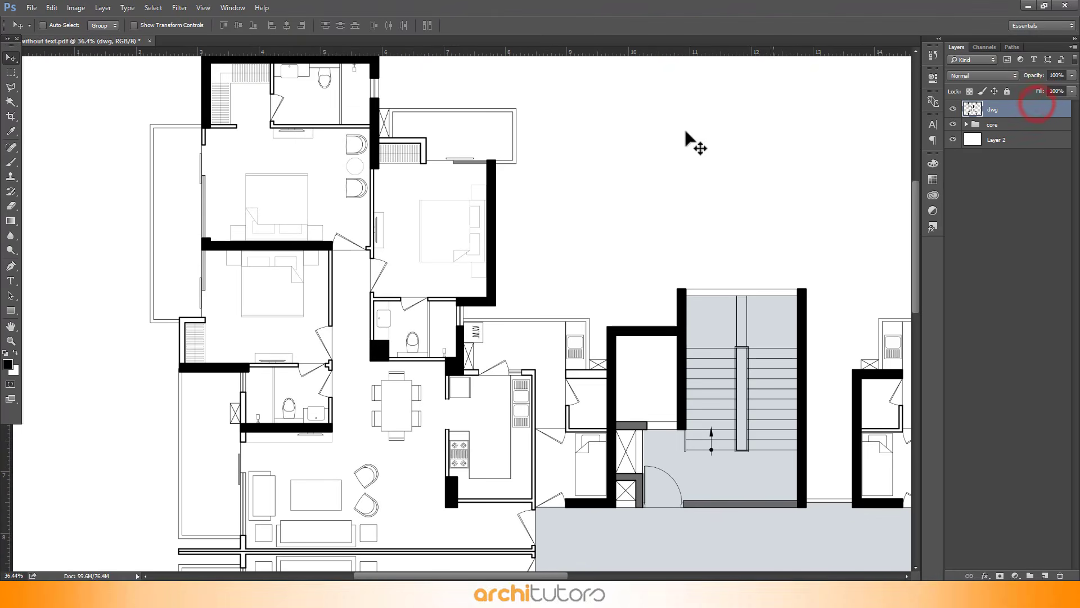
scroll(276, 109, up, 1)
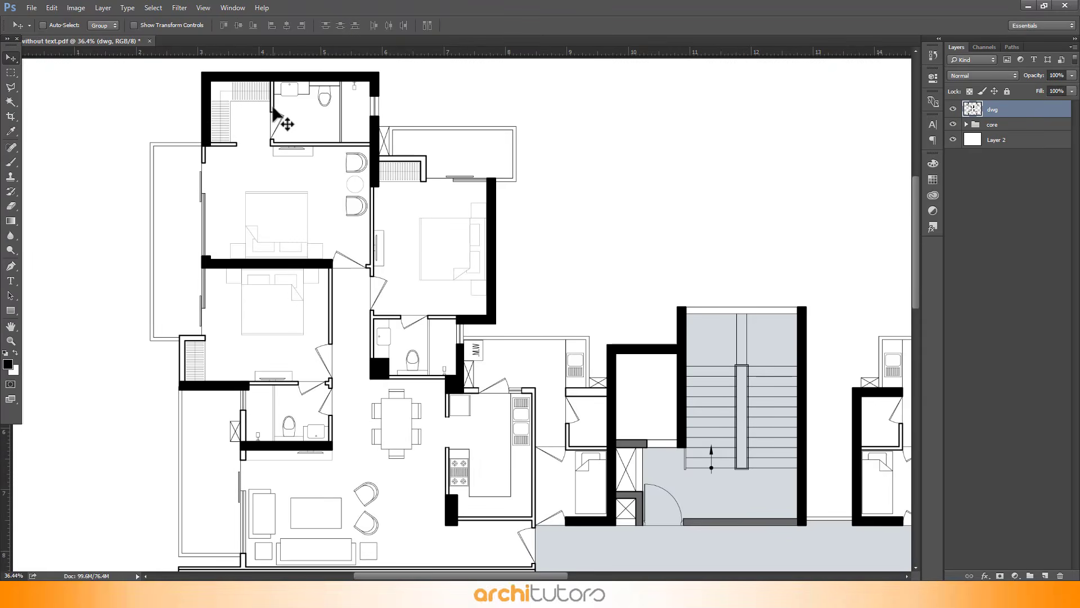
click(11, 106)
scroll(258, 92, up, 4)
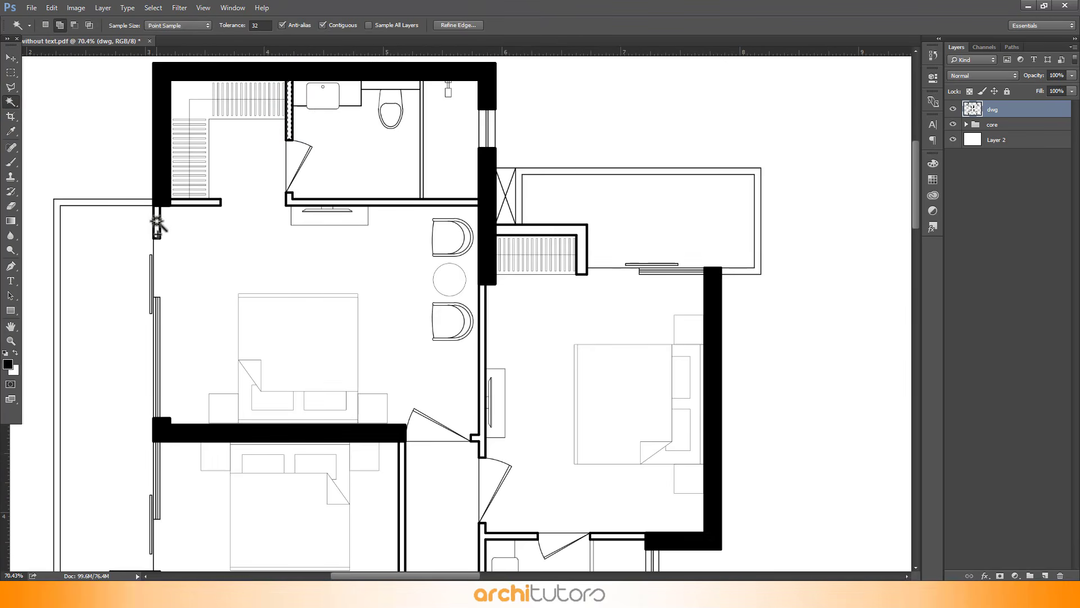
click(157, 221)
click(209, 202)
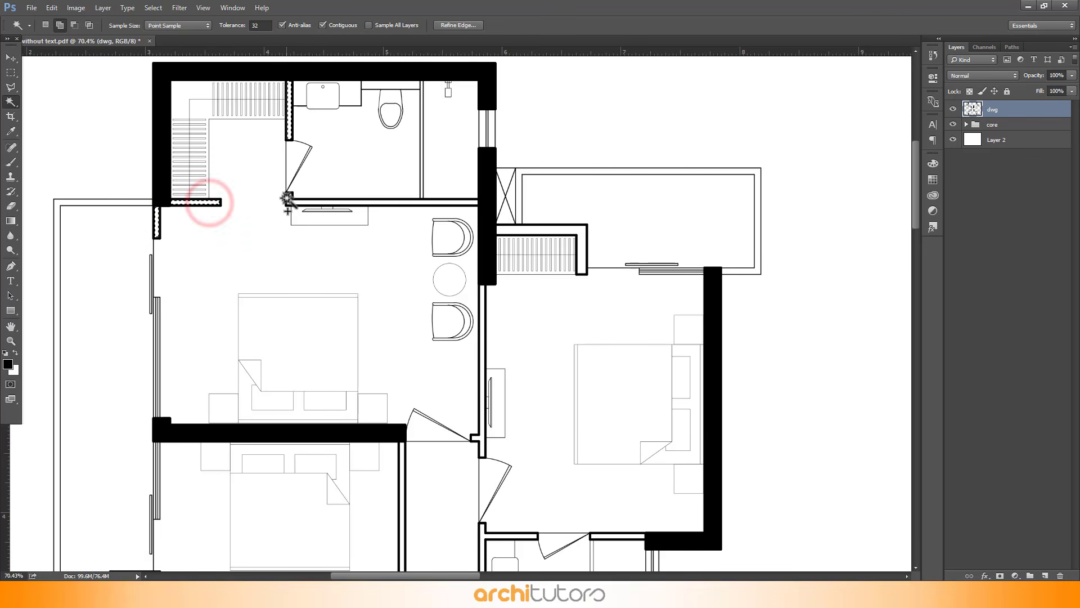
scroll(480, 260, down, 2)
click(480, 260)
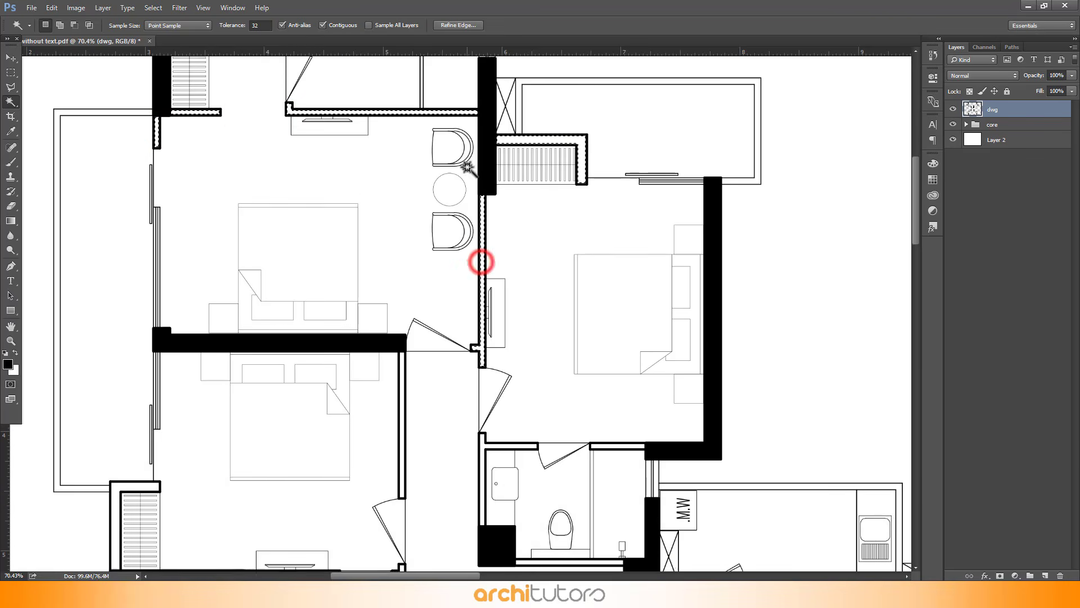
scroll(399, 270, down, 4)
click(402, 416)
click(323, 412)
click(233, 483)
click(403, 510)
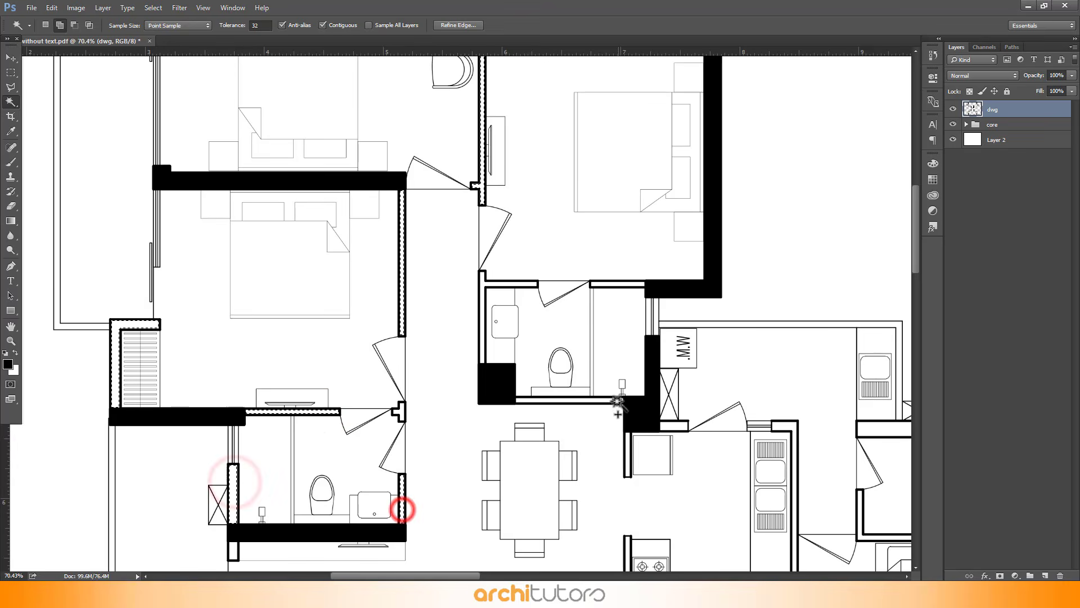
Add the kitchen, living room and utility thin wall outlines to the magic wand selection
click(615, 400)
click(514, 283)
click(613, 284)
scroll(476, 496, down, 3)
scroll(477, 497, up, 1)
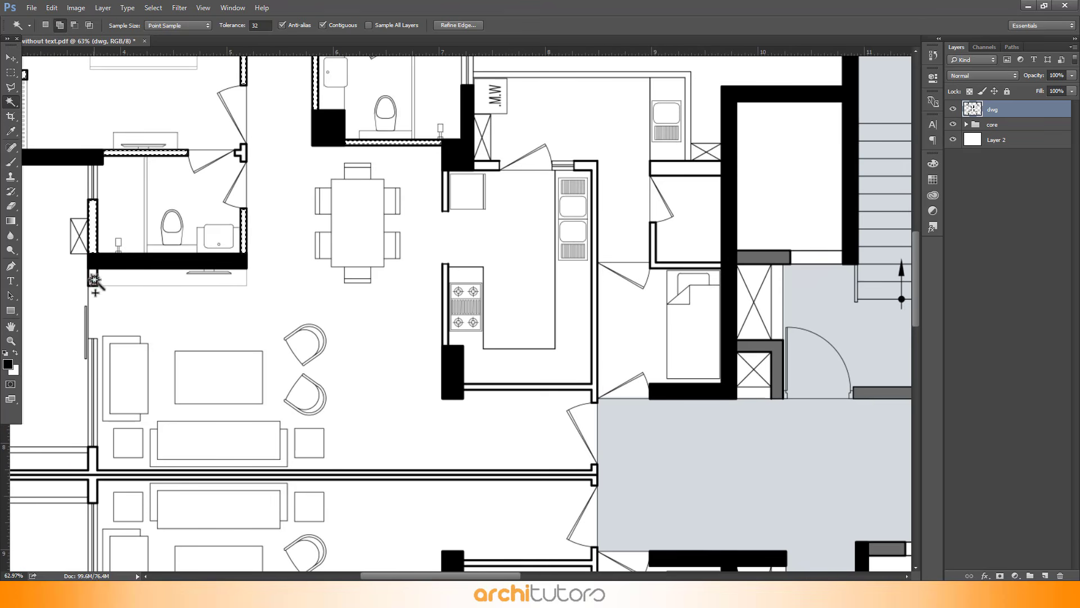
shift+click(93, 282)
shift+click(93, 463)
shift+click(593, 387)
click(445, 190)
click(651, 241)
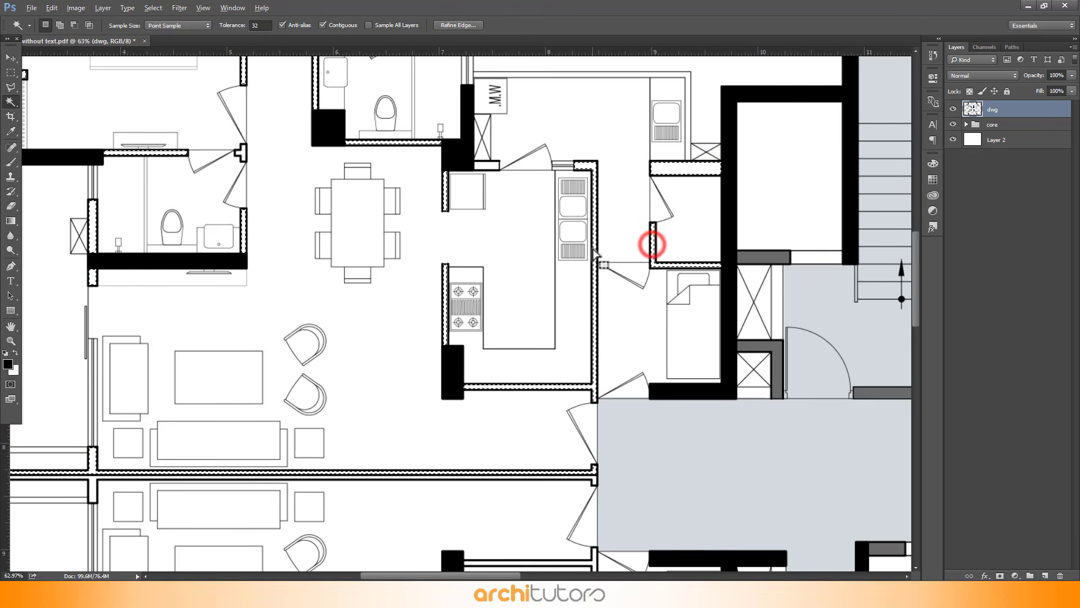
scroll(592, 264, down, 3)
scroll(591, 260, up, 1)
scroll(592, 261, down, 3)
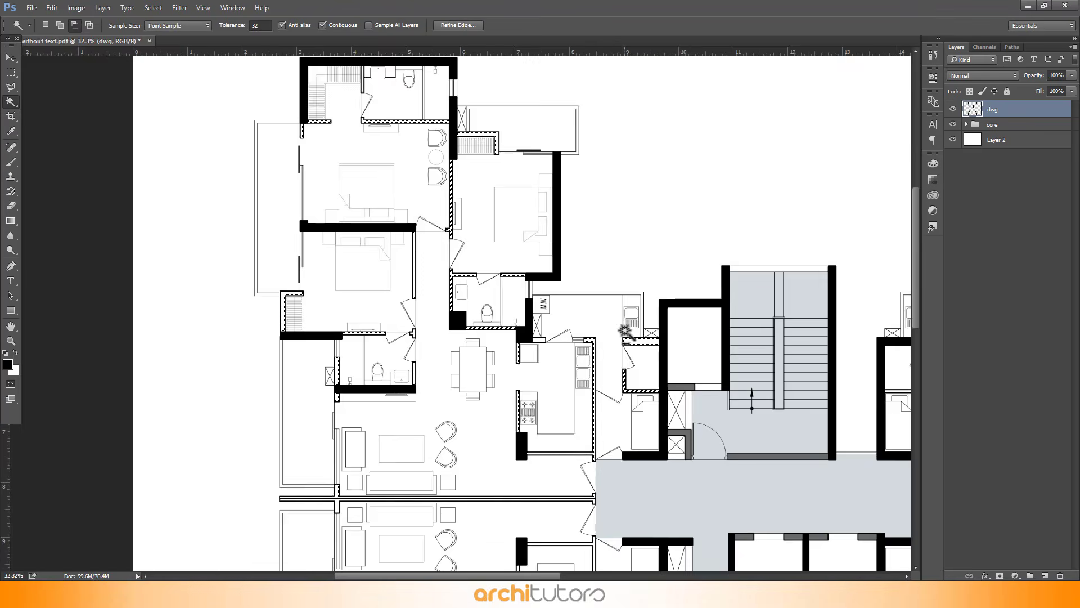
scroll(872, 209, up, 2)
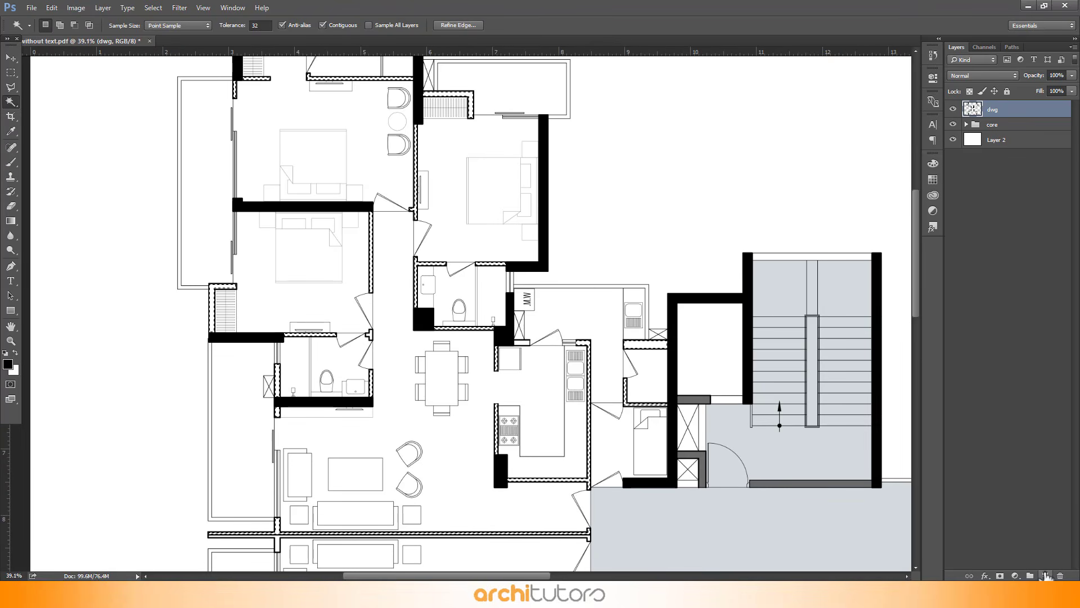
Create a new layer below dwg and name it wall
click(1045, 575)
drag(1008, 116, 1005, 137)
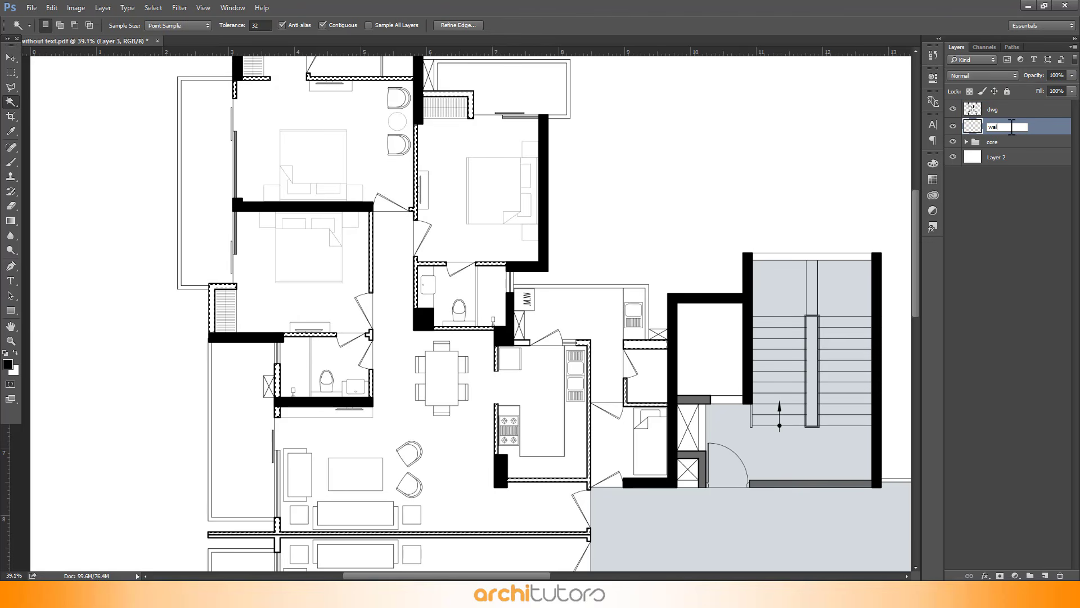
text(l)
key(Return)
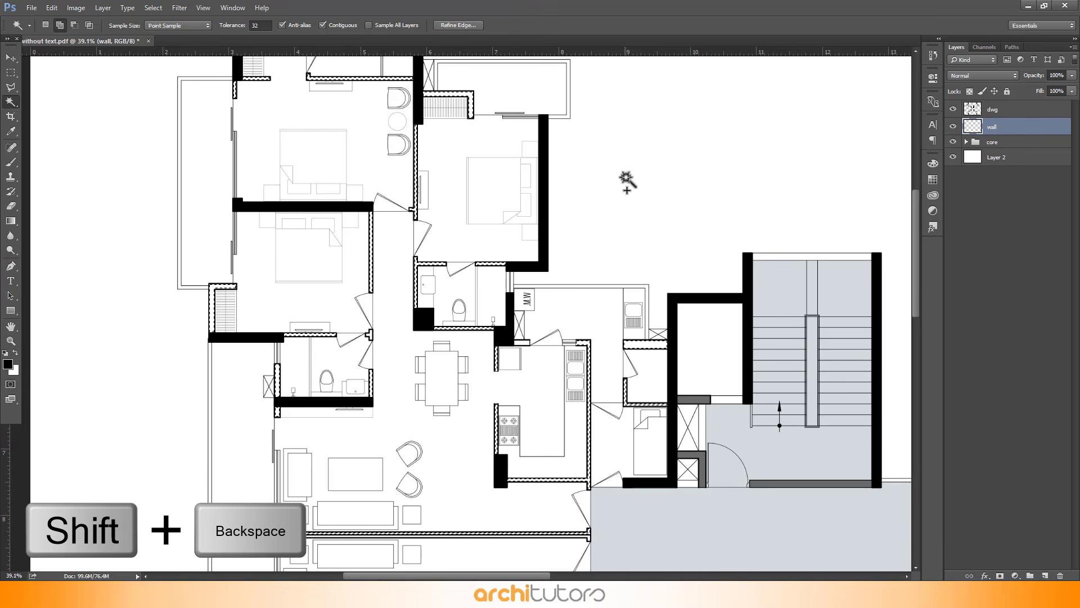
Fill the selection on the wall layer with a grey sampled from the plan, RGB 105, 105, 105
key(shift+BackSpace)
double_click(703, 227)
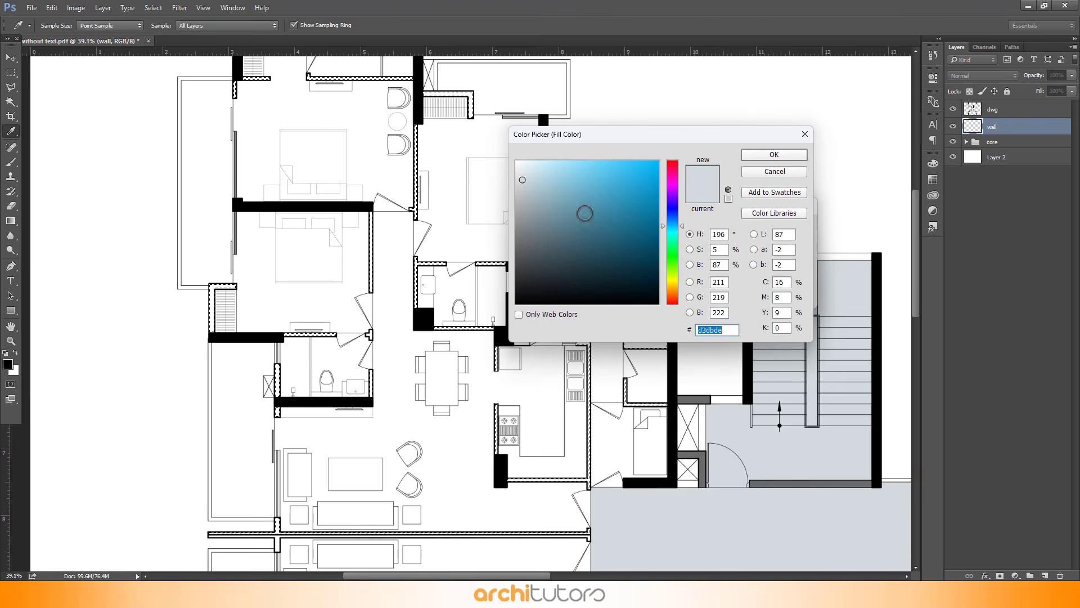
click(449, 217)
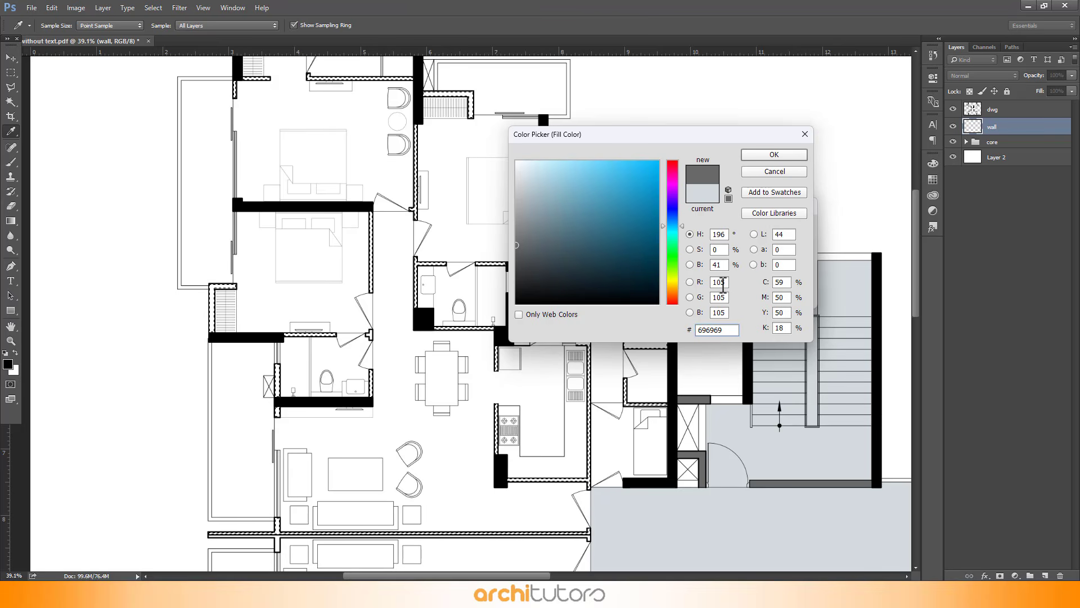
click(771, 157)
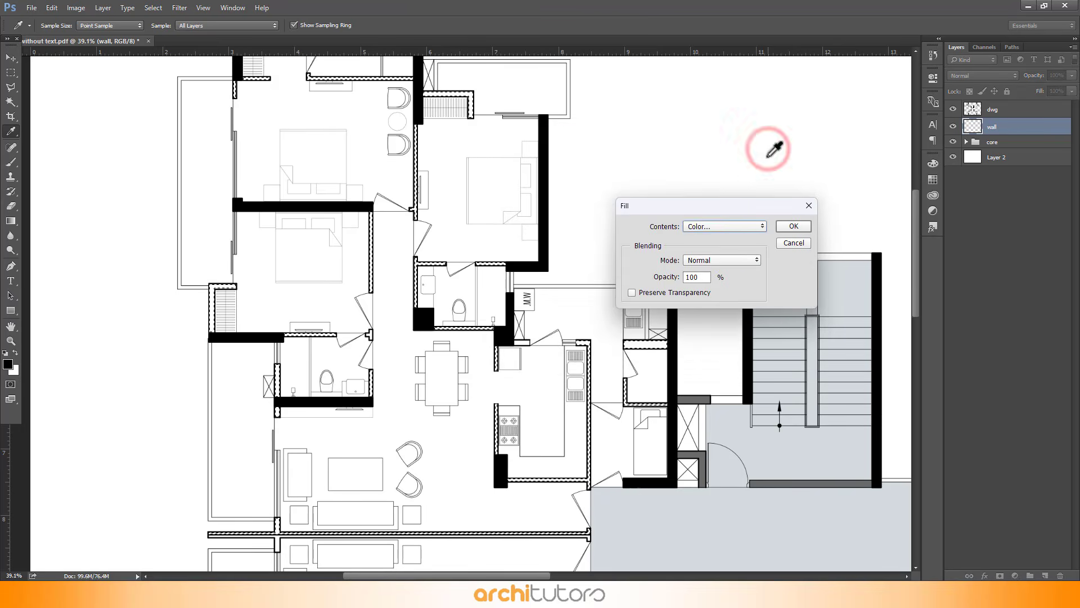
click(789, 223)
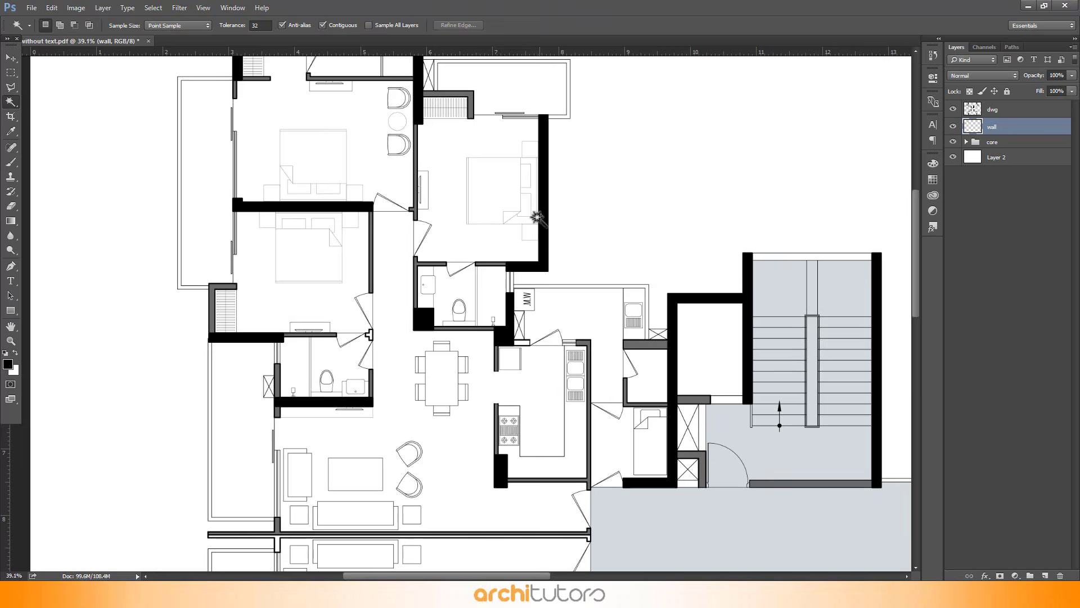
Fill the selection again on the wall layer with the same grey to cover the missed kitchen wall segment
scroll(577, 408, up, 5)
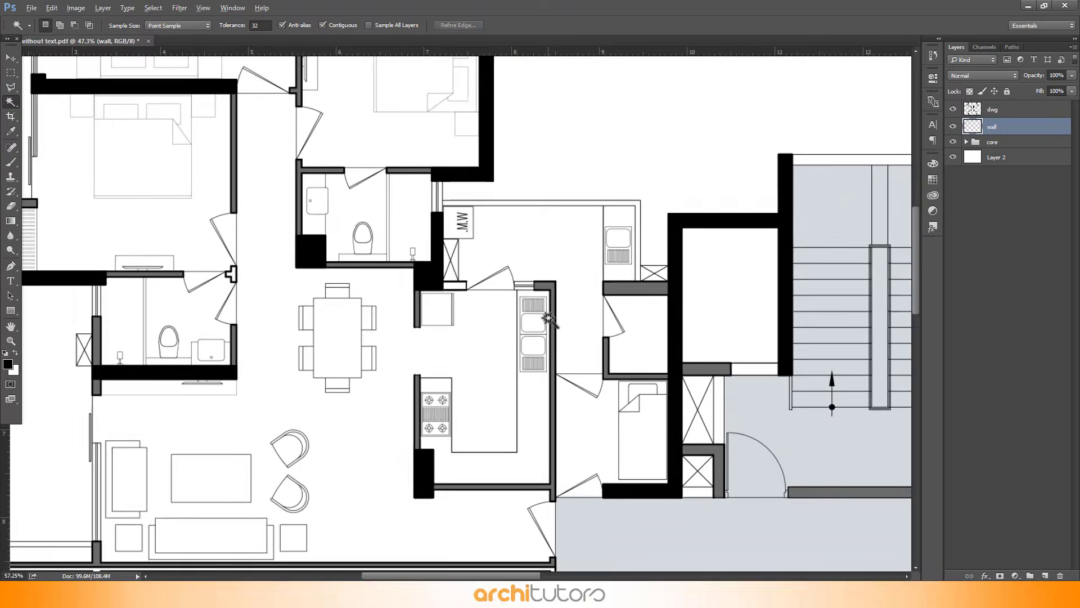
scroll(480, 298, up, 1)
click(1007, 110)
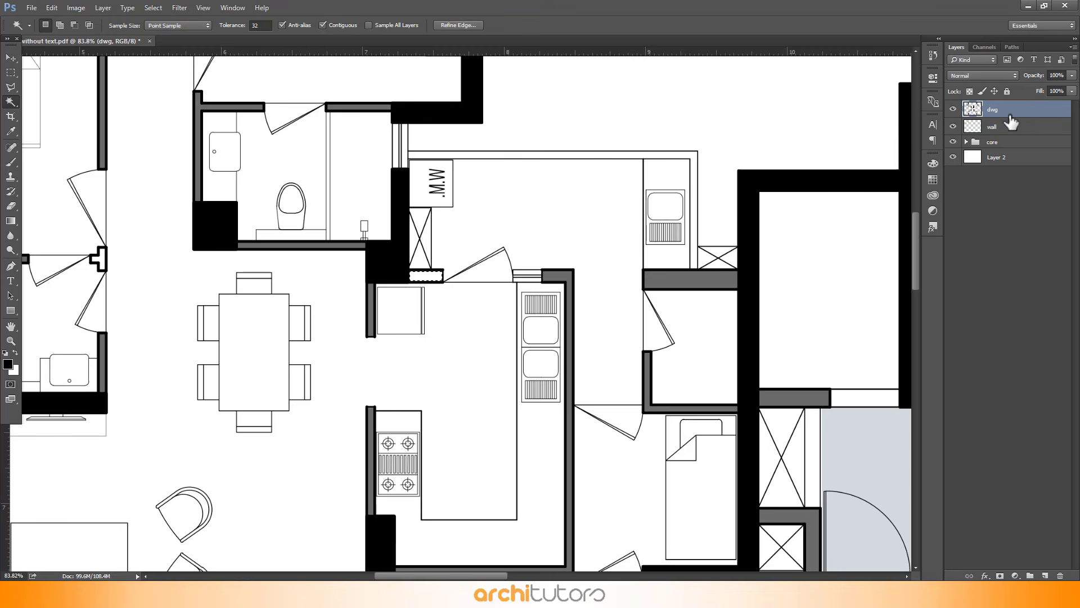
click(986, 135)
key(shift+F5)
key(Return)
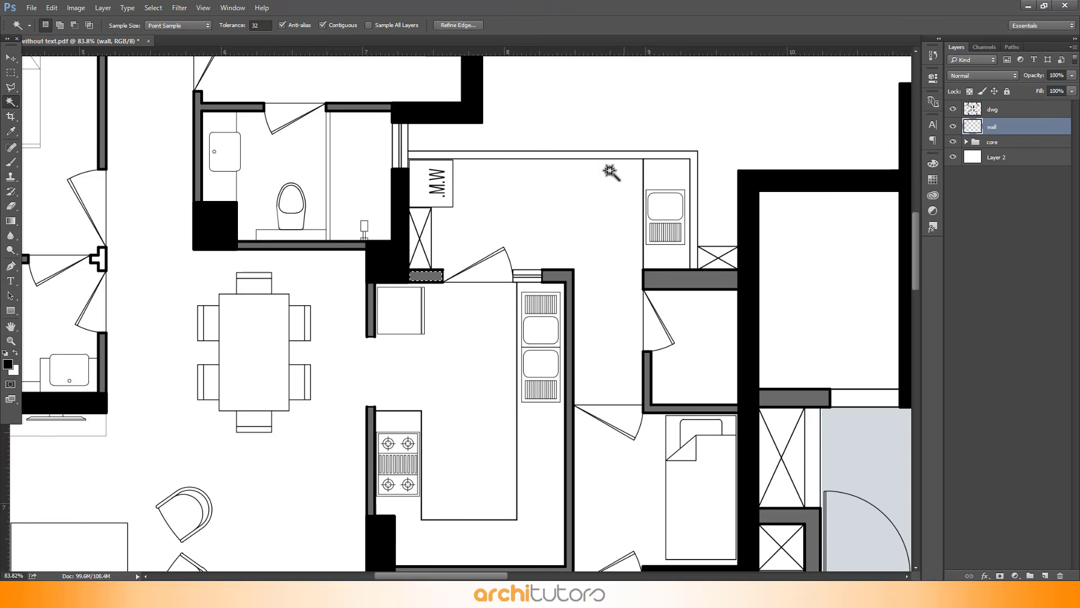
Magic-wand select the living and dining floor area of the upper-left apartment on the dwg layer
scroll(454, 116, down, 5)
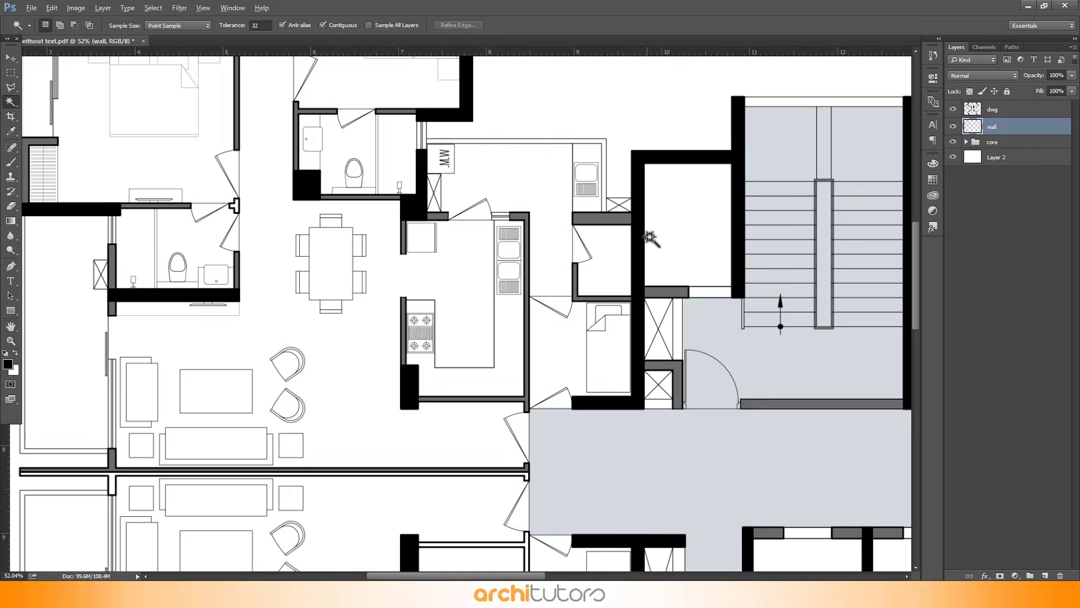
scroll(651, 239, down, 2)
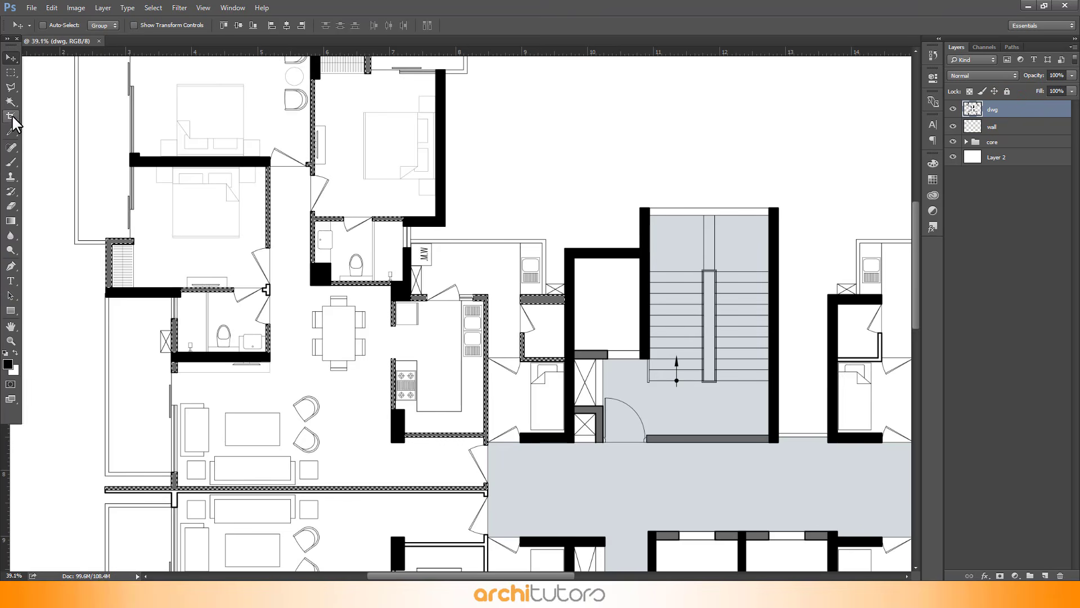
click(11, 102)
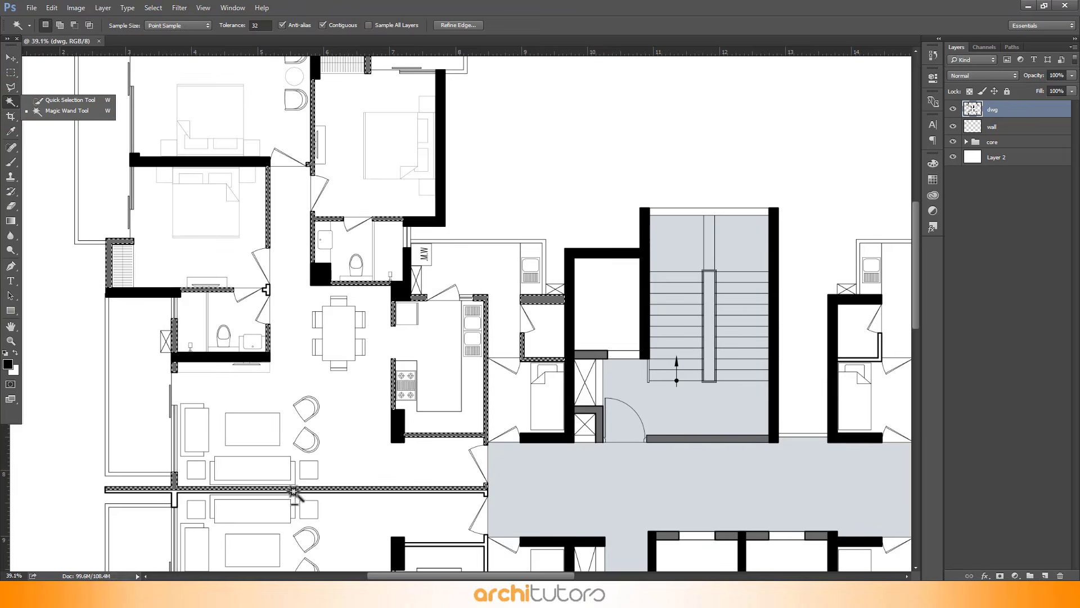
scroll(185, 523, up, 4)
click(407, 420)
scroll(369, 407, down, 2)
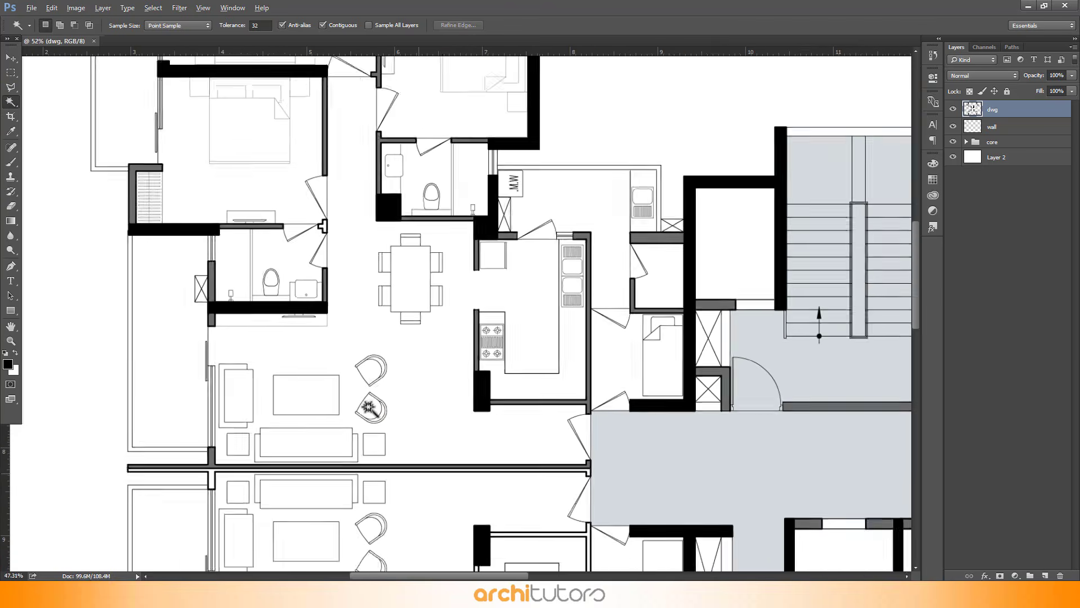
scroll(369, 408, down, 1)
scroll(341, 392, down, 3)
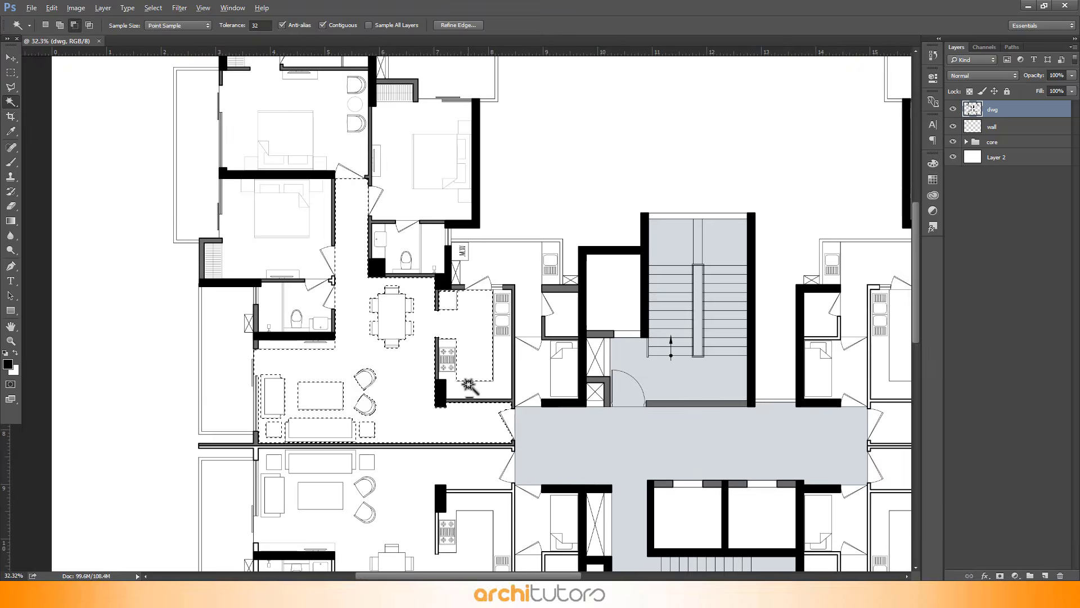
scroll(484, 382, up, 3)
Add the kitchen, utility, bedroom and bathroom floor areas of the apartment to the selection
key(shift)
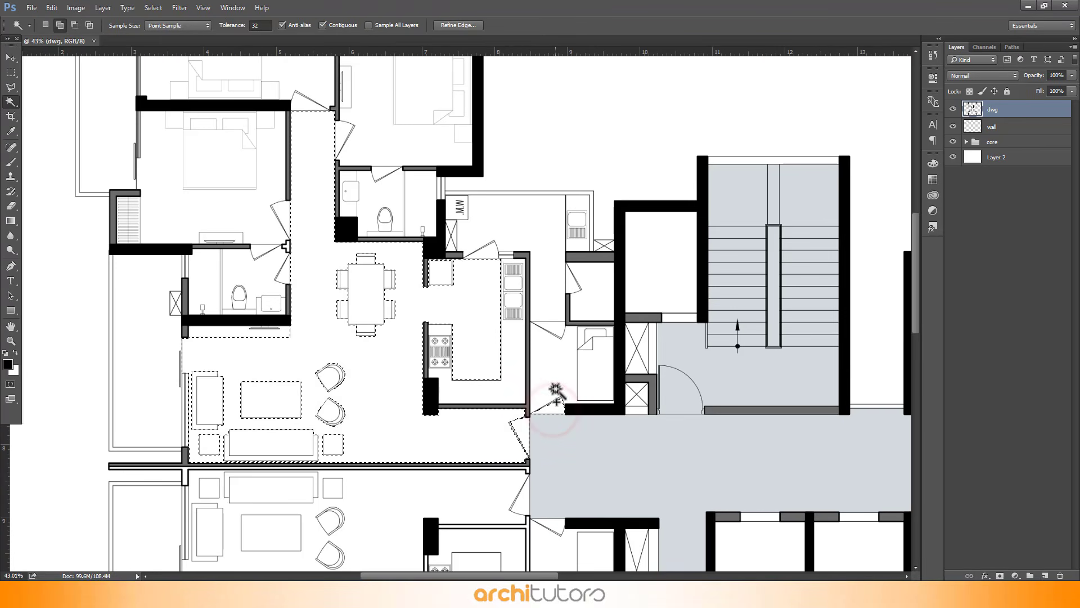
shift+click(557, 381)
shift+click(557, 330)
shift+click(549, 302)
shift+click(573, 282)
shift+click(591, 289)
shift+click(487, 250)
scroll(462, 314, up, 1)
shift+click(286, 278)
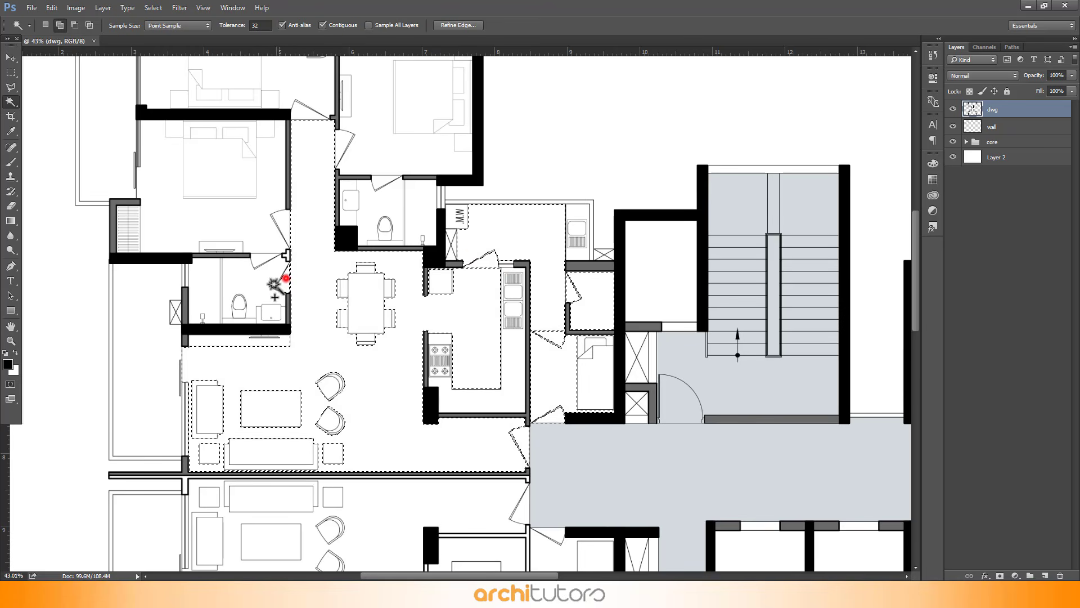
shift+click(258, 241)
shift+click(373, 191)
scroll(419, 325, up, 5)
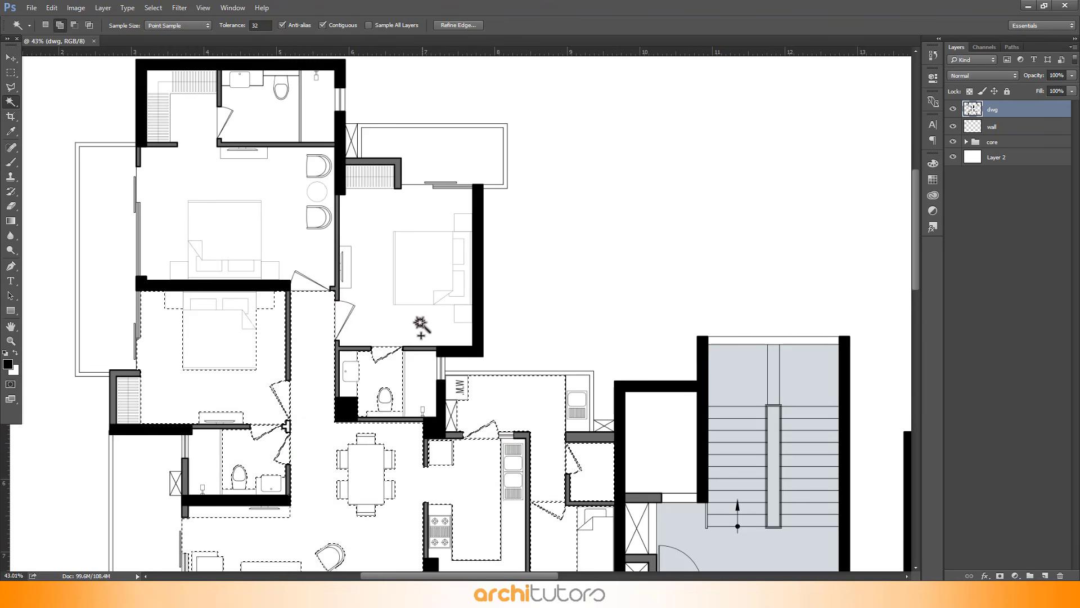
shift+click(396, 321)
shift+click(344, 315)
scroll(301, 132, down, 6)
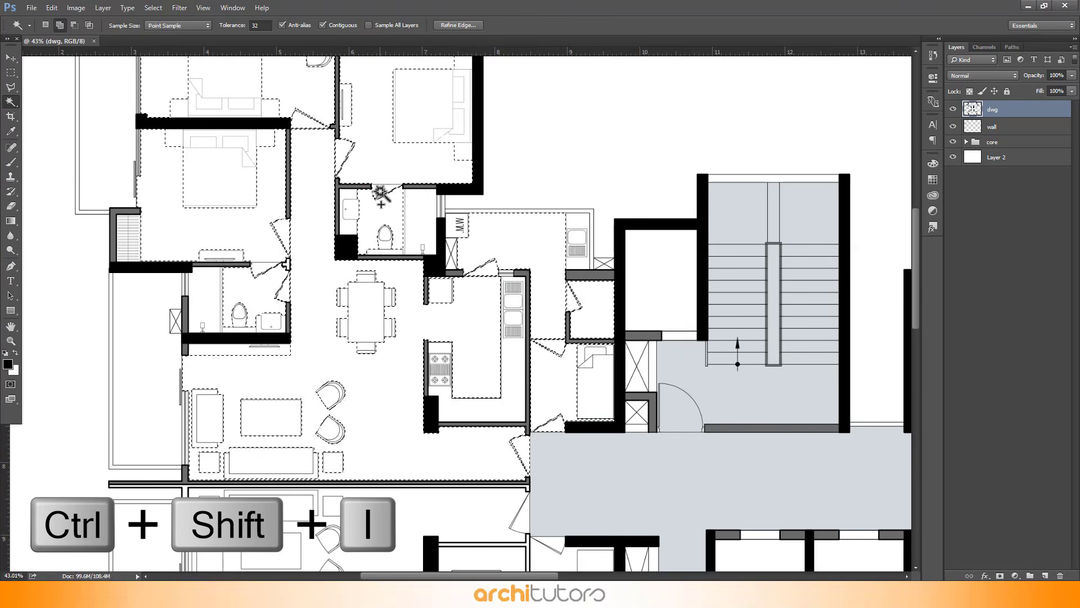
shift+click(395, 210)
Invert the selection and subtract the white area outside the building from it with the Magic Wand
scroll(438, 288, down, 2)
scroll(416, 344, down, 1)
scroll(415, 344, down, 2)
key(ctrl+shift+i)
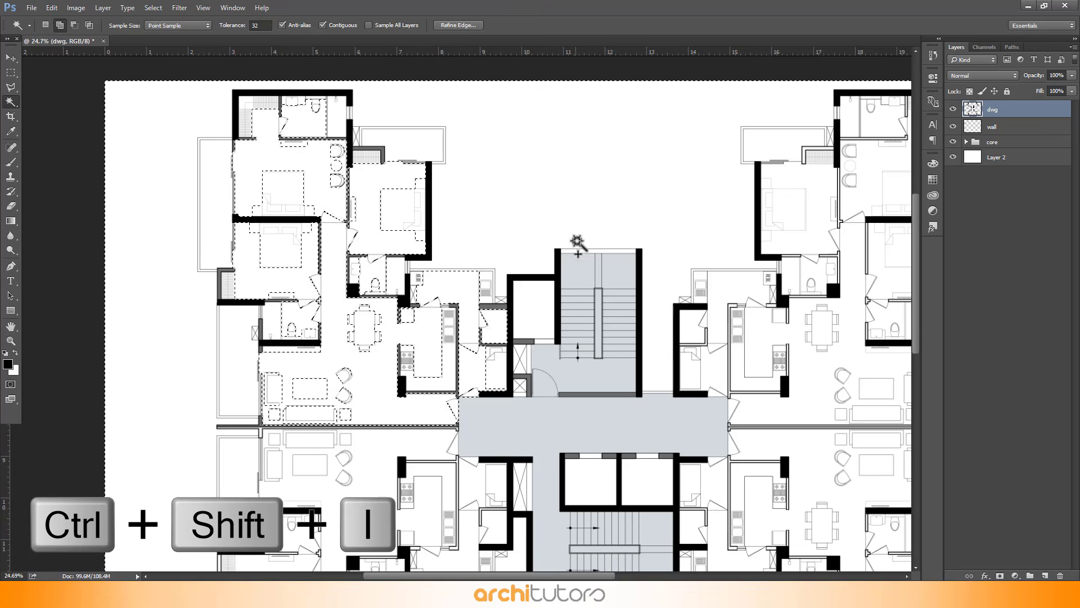
alt+click(519, 181)
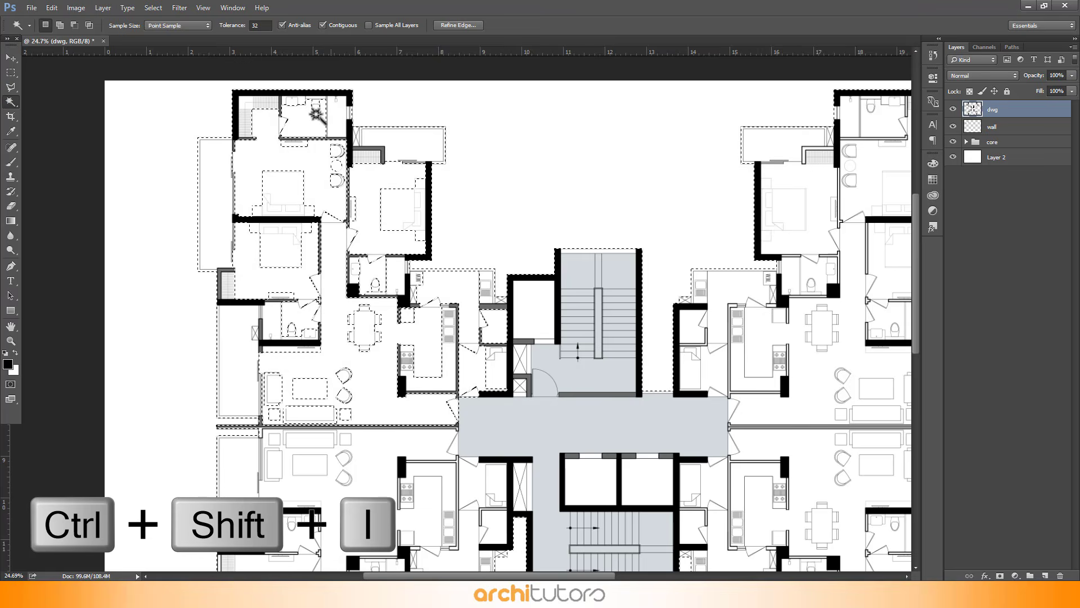
Subtract the other apartments, the stair core and the lift lobby from the selection with rectangular marquees
scroll(317, 114, down, 2)
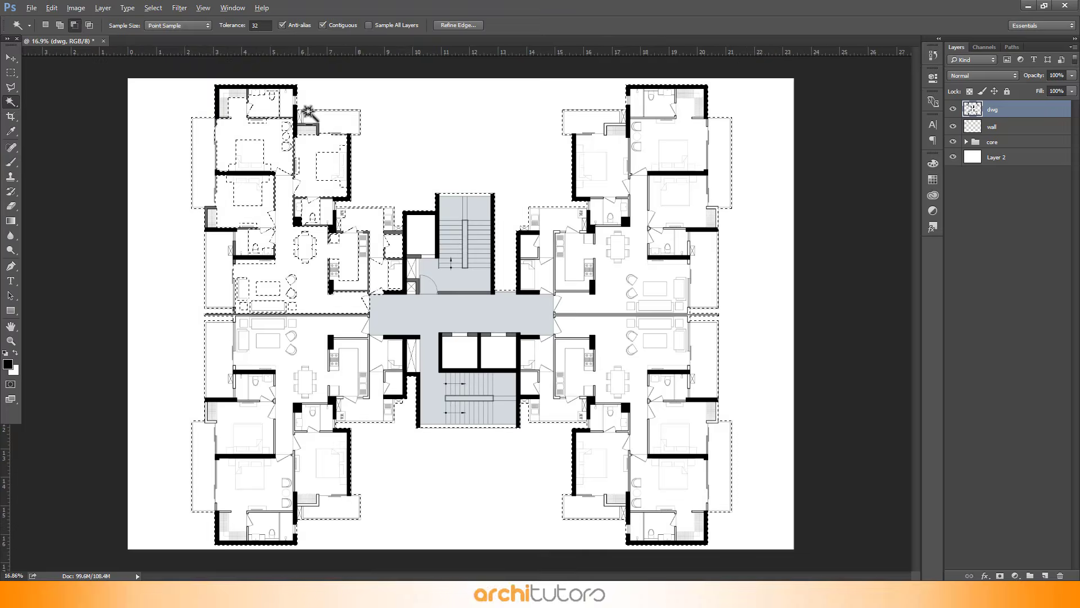
scroll(309, 112, down, 1)
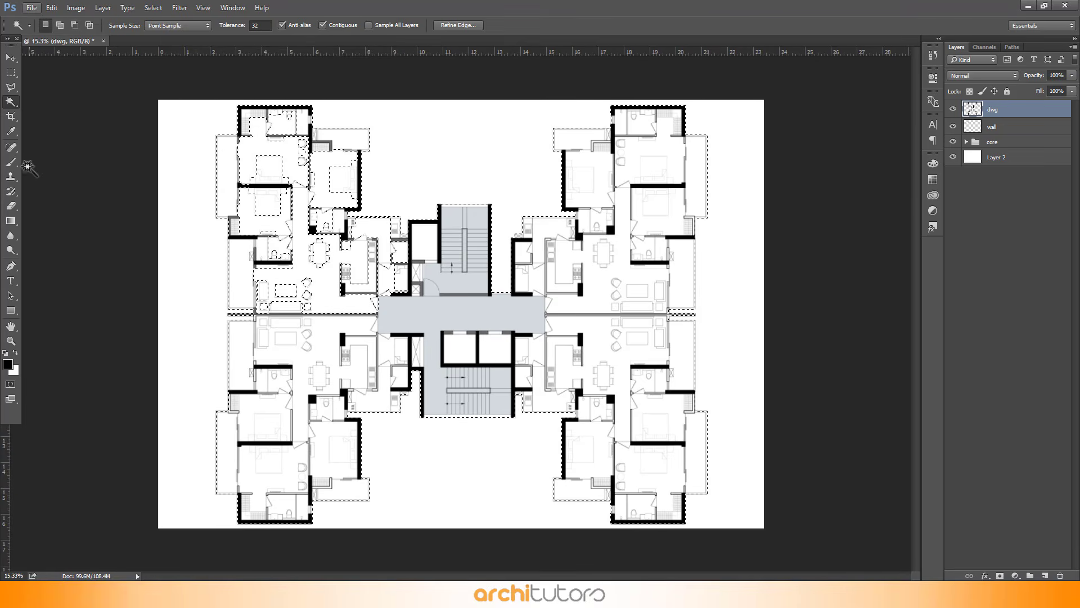
click(10, 72)
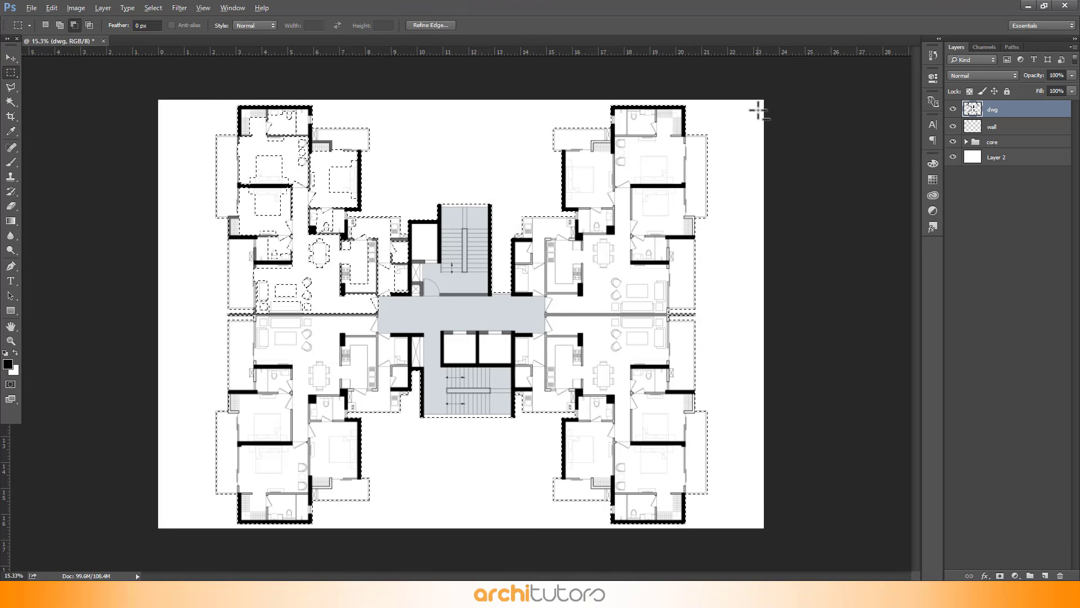
drag(738, 94, 430, 551)
drag(188, 357, 185, 314)
scroll(325, 270, up, 10)
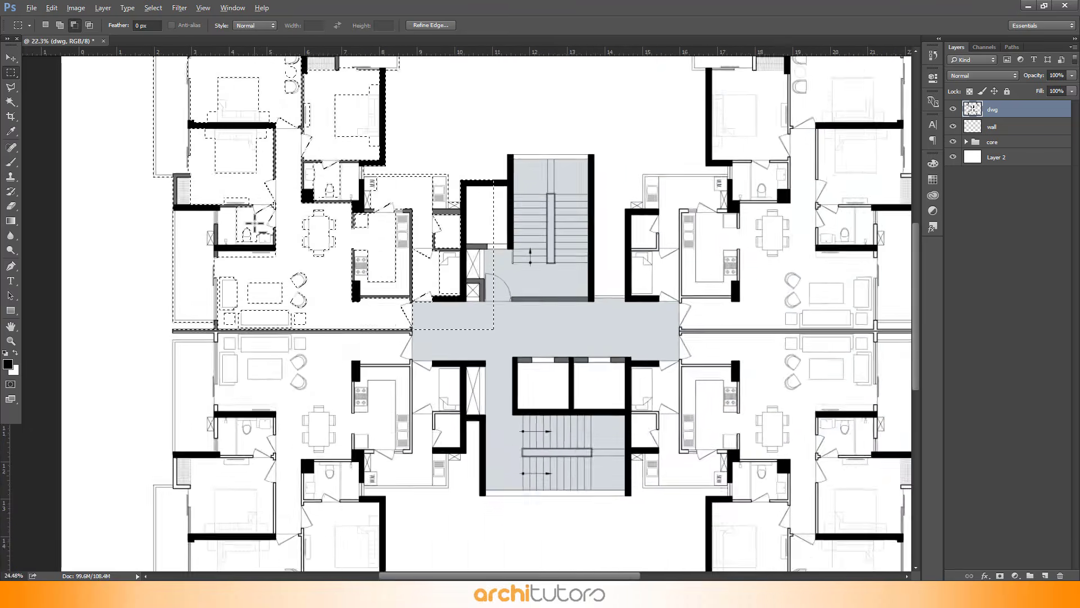
scroll(641, 318, down, 1)
drag(587, 95, 474, 434)
scroll(502, 416, up, 5)
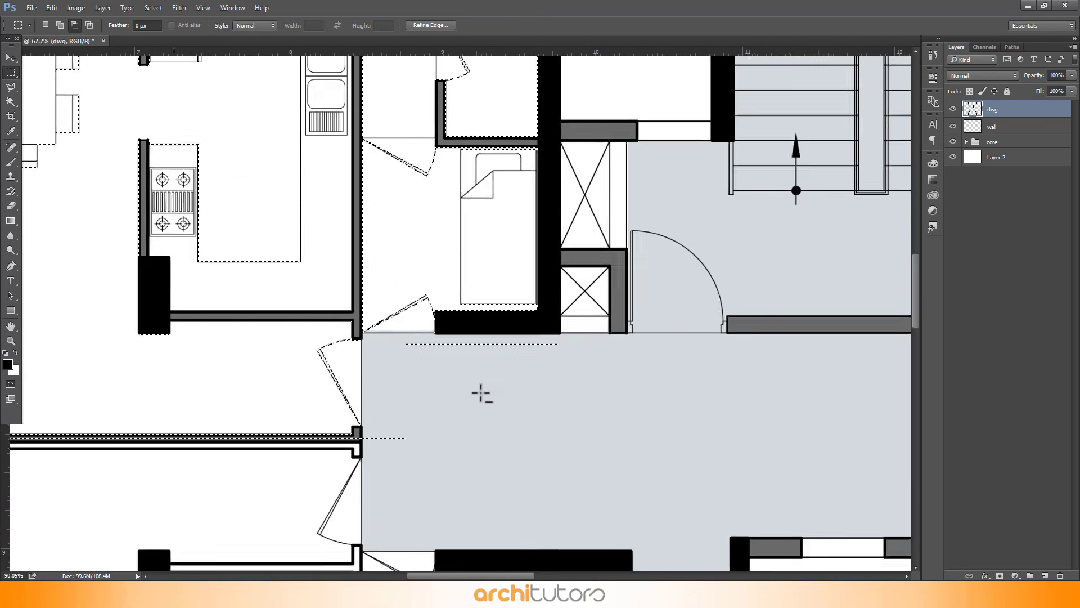
drag(575, 321, 415, 405)
drag(330, 507, 330, 506)
scroll(363, 242, down, 6)
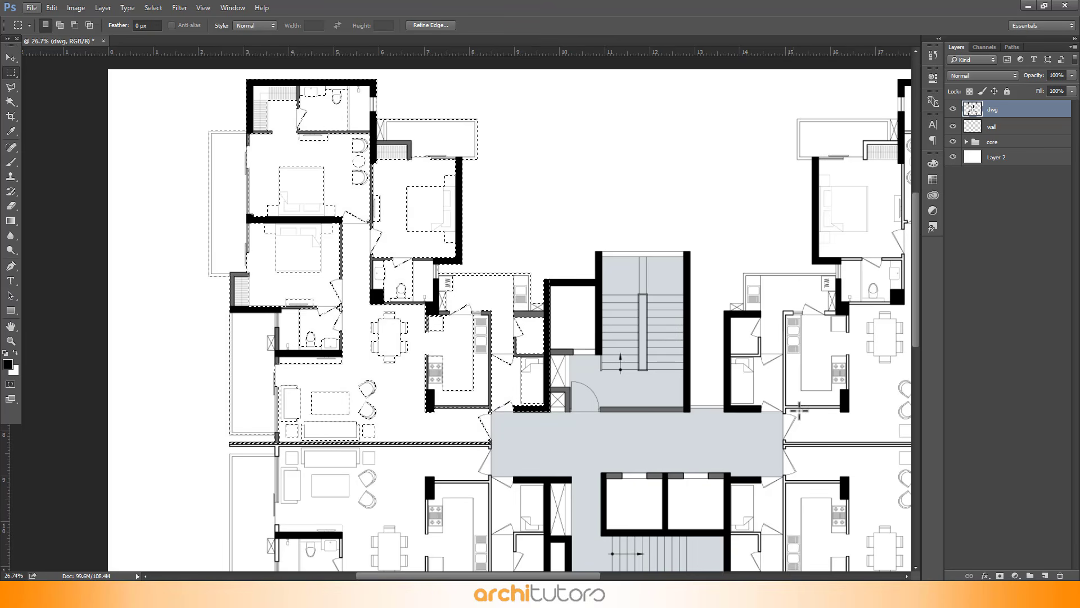
Create a new layer beneath the dwg layer and name it furniture
click(1045, 575)
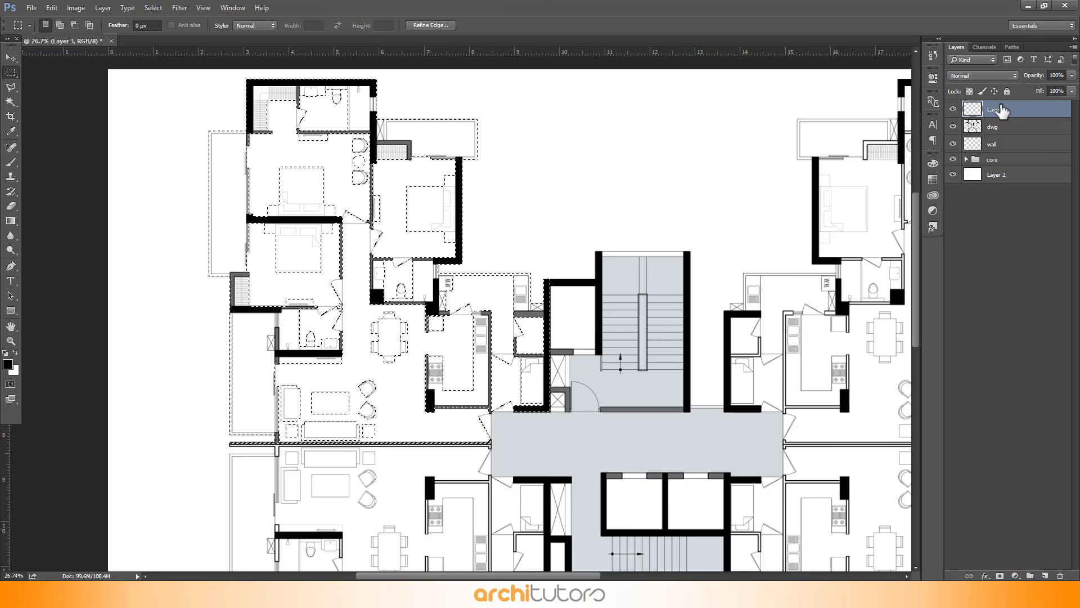
drag(1002, 111, 996, 142)
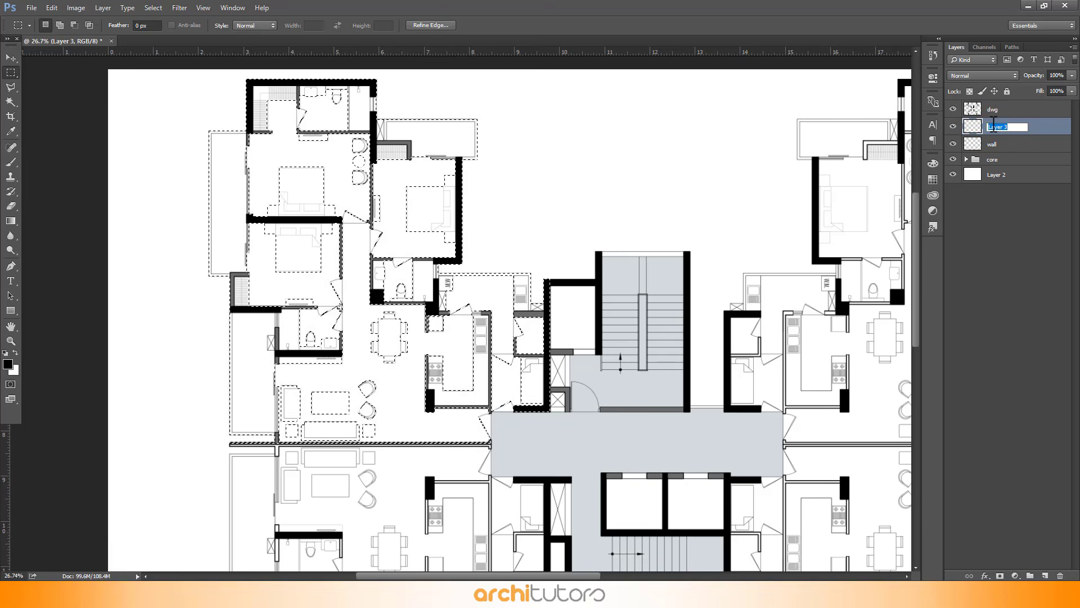
text(urniture)
key(Return)
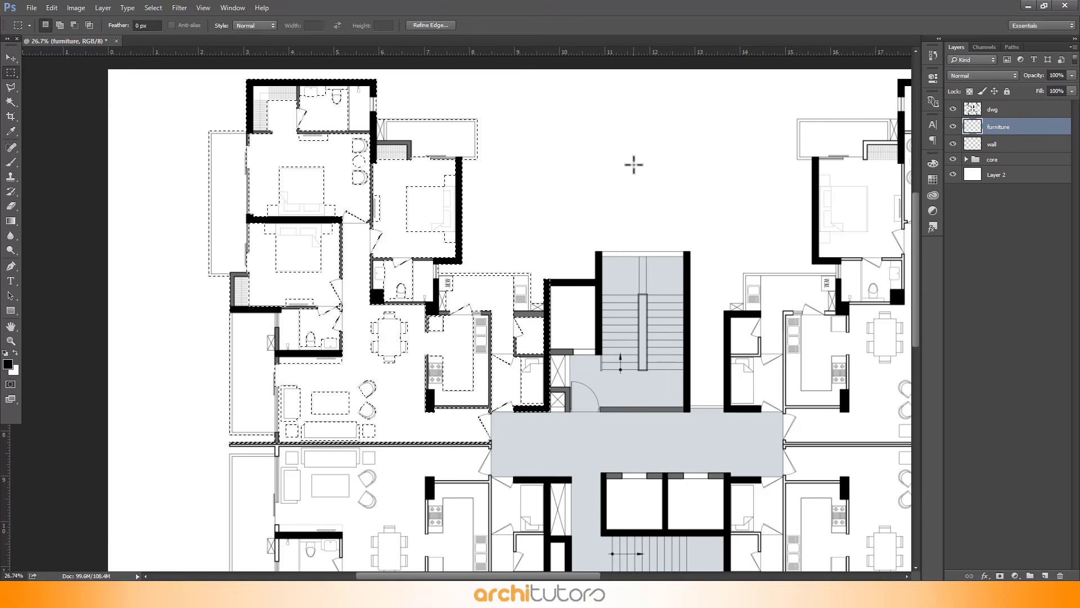
Fill the selection on the furniture layer with white, #ffffff
key(shift+BackSpace)
click(701, 227)
click(700, 223)
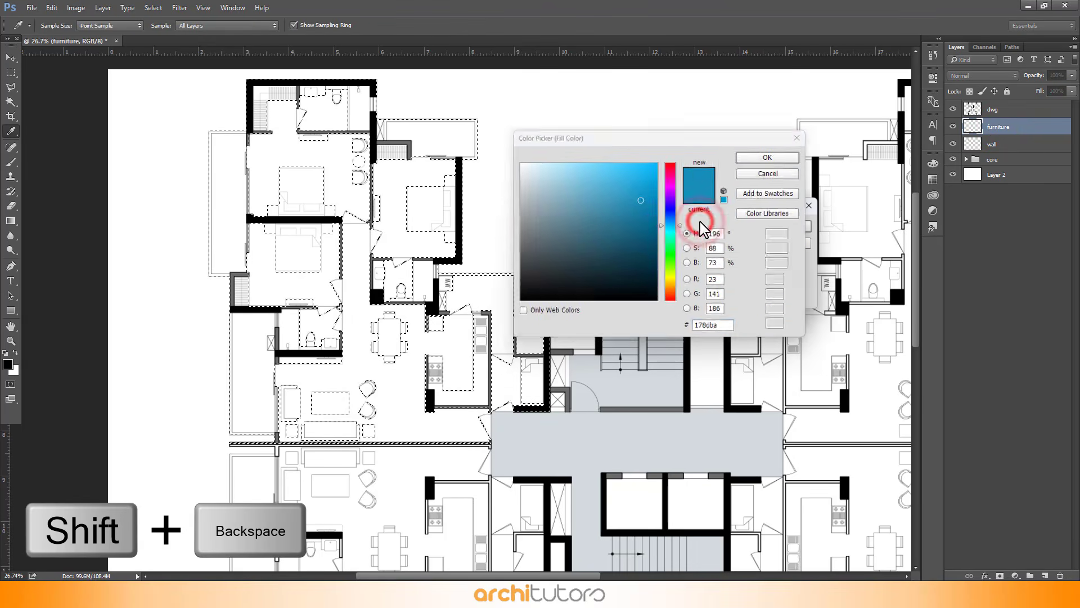
drag(600, 195, 507, 150)
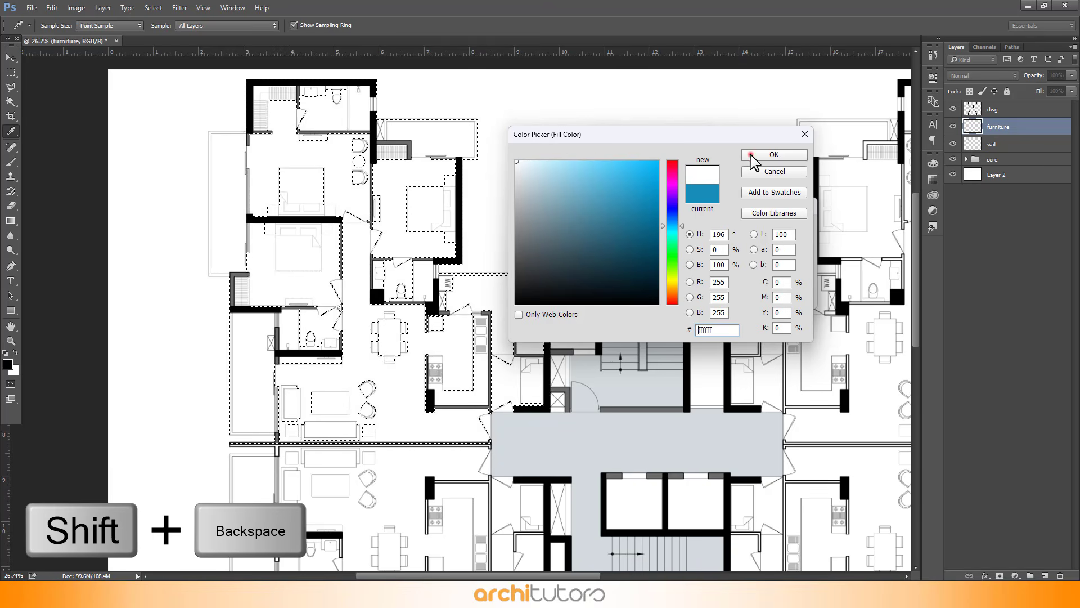
click(754, 155)
click(788, 226)
key(m)
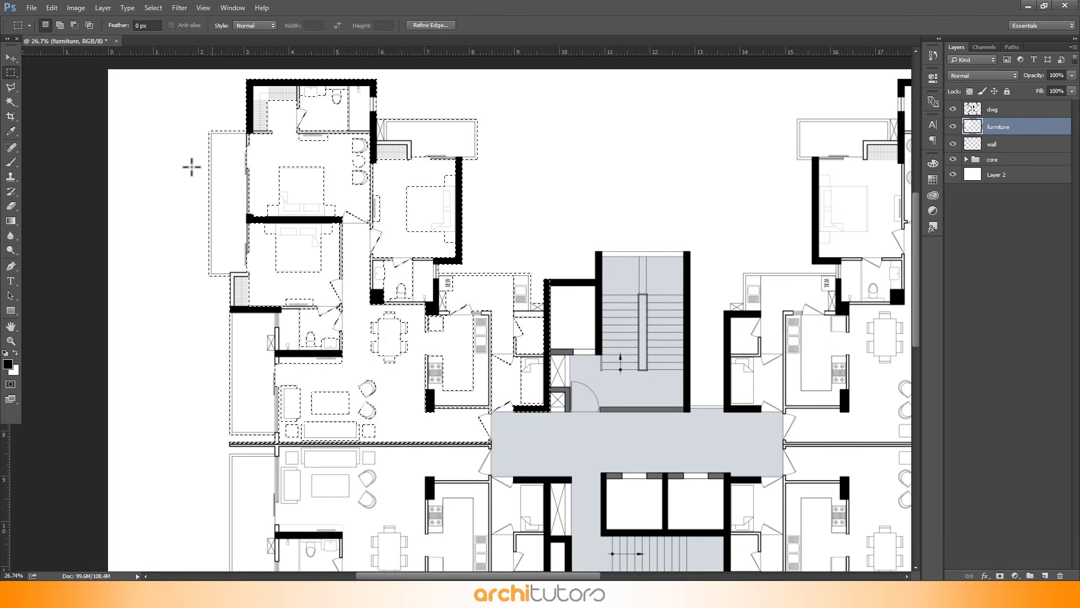
Toggle the furniture layer's visibility to compare the plan with and without the white fill
click(11, 58)
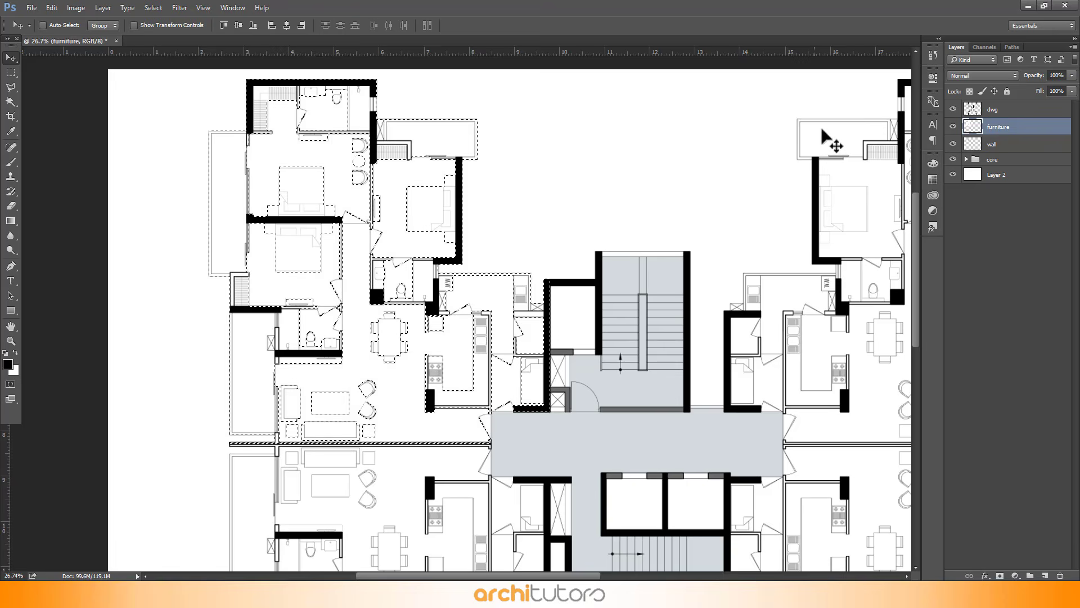
click(953, 127)
click(953, 128)
click(954, 127)
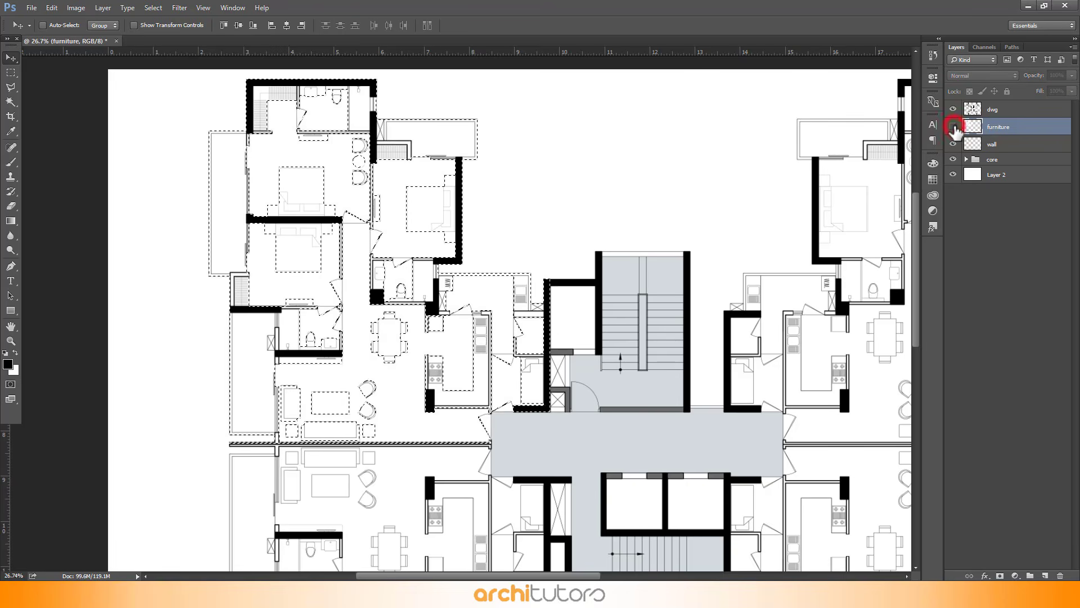
click(954, 127)
Move the furniture layer below the wall layer, clear the selection and make the dwg layer active
drag(1030, 133, 1022, 145)
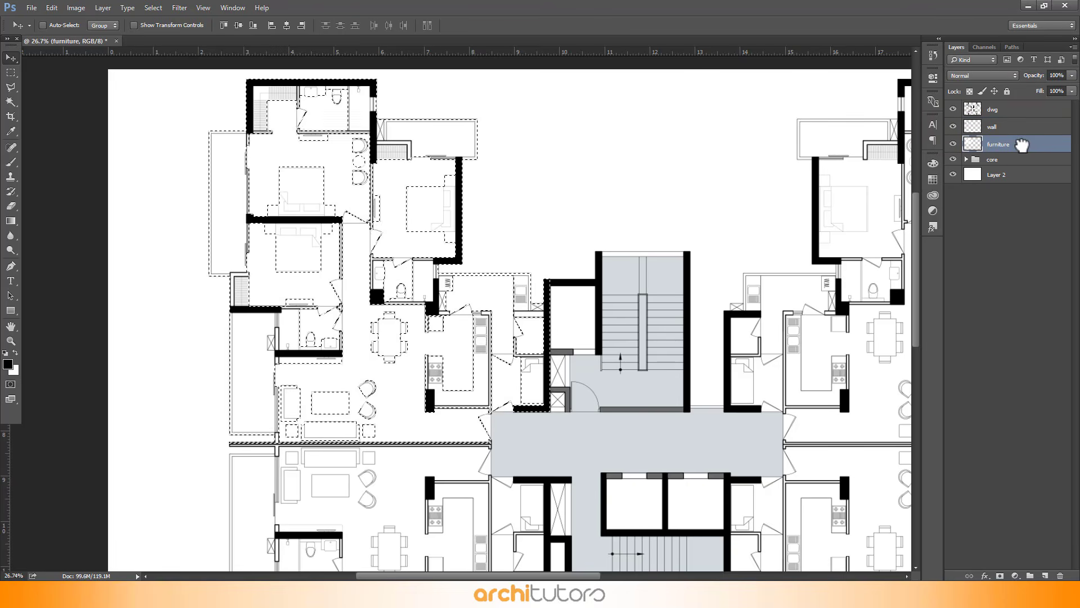
key(ctrl+d)
click(1017, 110)
Marquee-select the upper-left apartment's three balcony areas together
scroll(425, 114, up, 8)
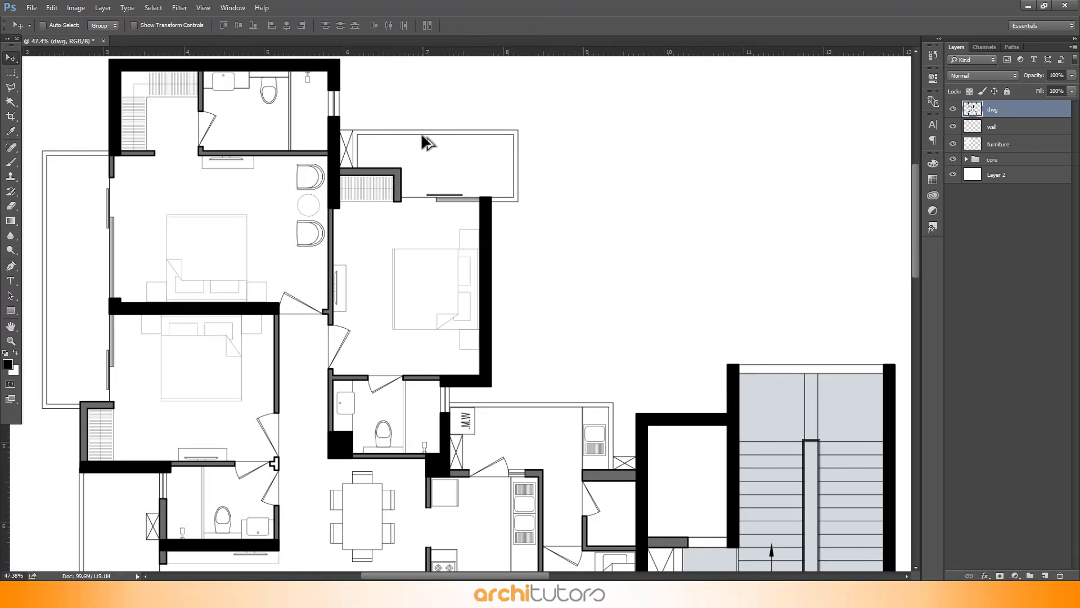
scroll(424, 140, up, 4)
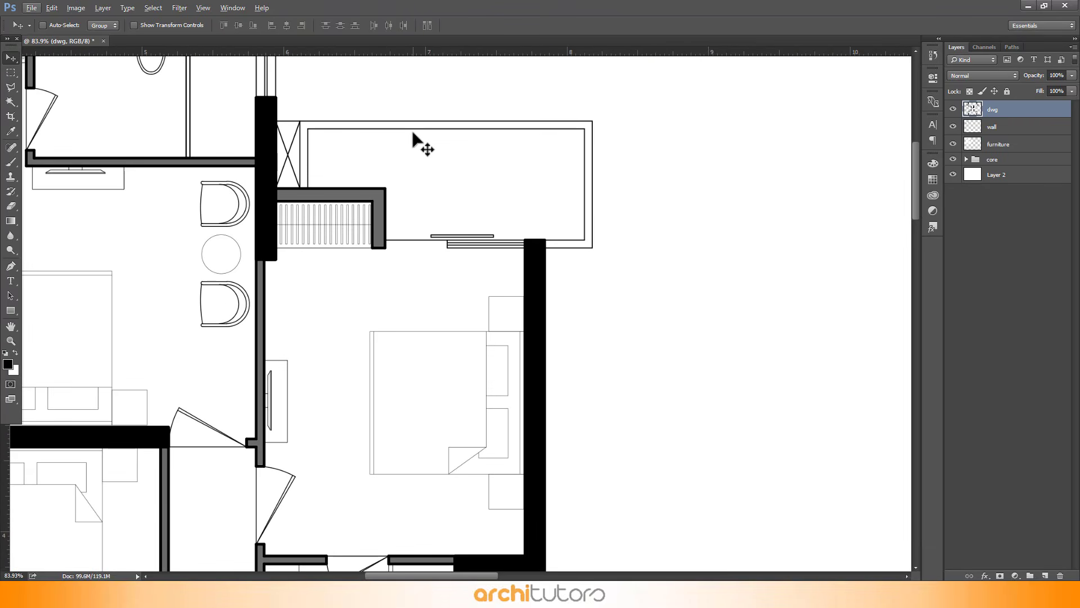
click(11, 73)
scroll(529, 124, up, 1)
scroll(528, 123, up, 2)
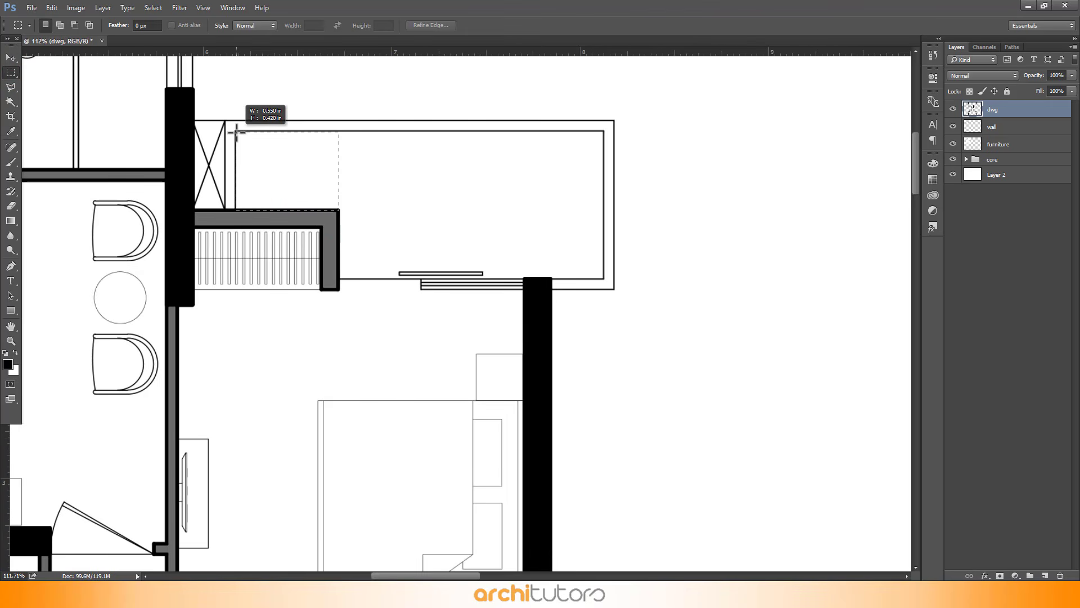
drag(339, 130, 604, 278)
scroll(605, 279, down, 8)
scroll(152, 274, up, 3)
drag(147, 275, 183, 148)
drag(142, 463, 235, 94)
scroll(239, 169, down, 9)
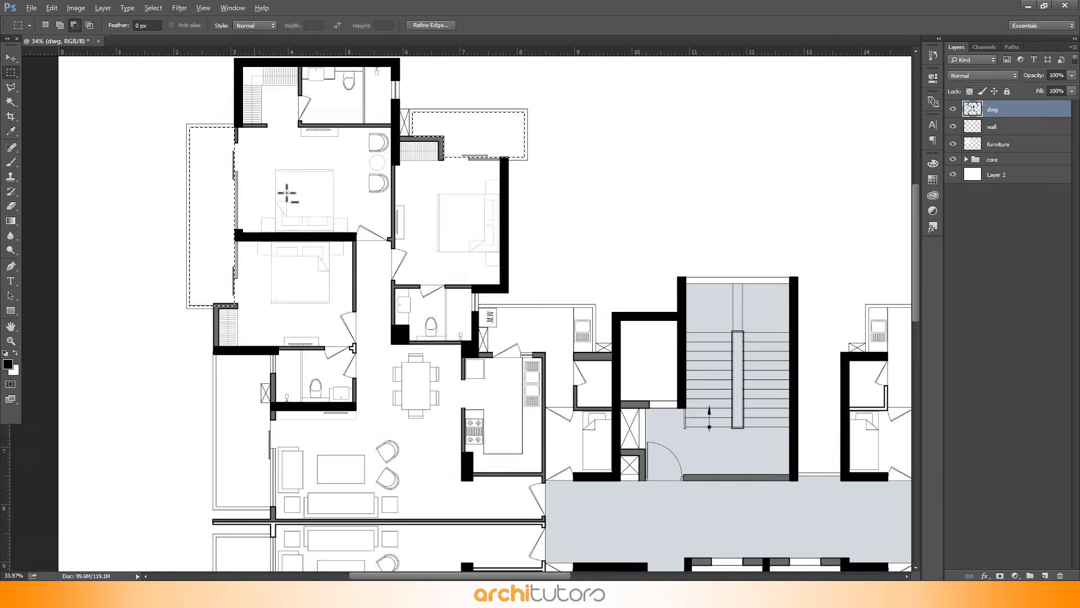
scroll(258, 423, up, 9)
drag(152, 465, 270, 136)
drag(270, 137, 267, 138)
scroll(424, 354, down, 10)
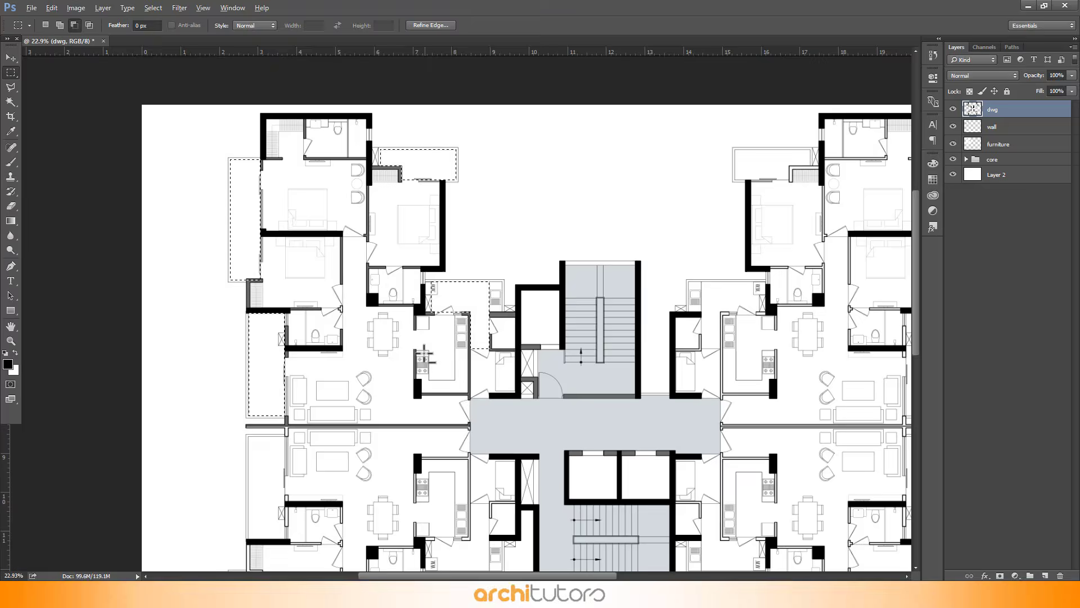
scroll(424, 354, up, 2)
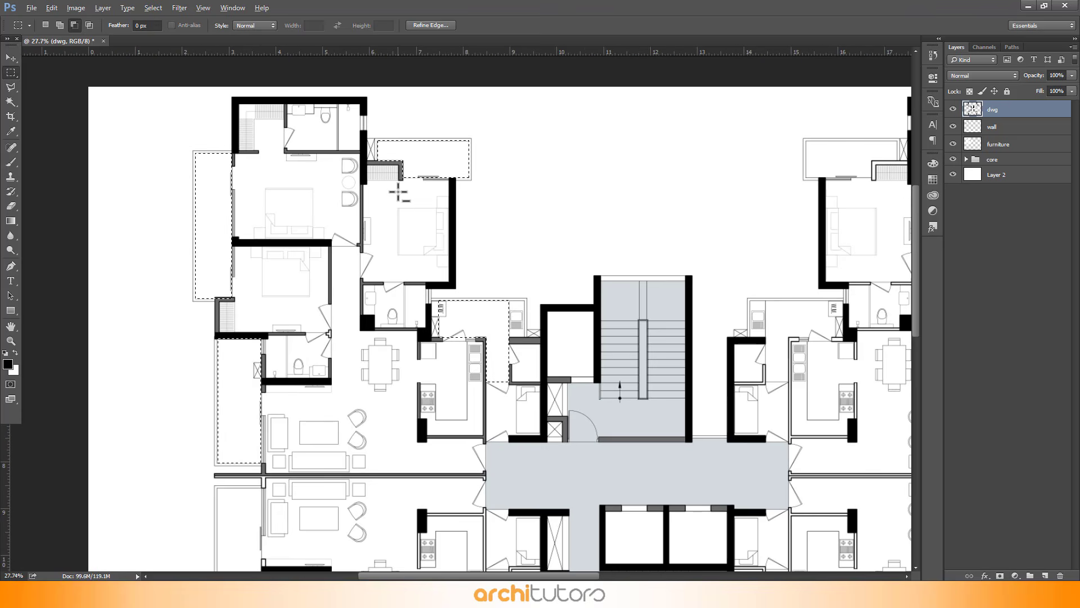
Add a new layer and fill the balcony selection on it with light grey #d5d5d5 (RGB 213, 213, 213)
click(1026, 264)
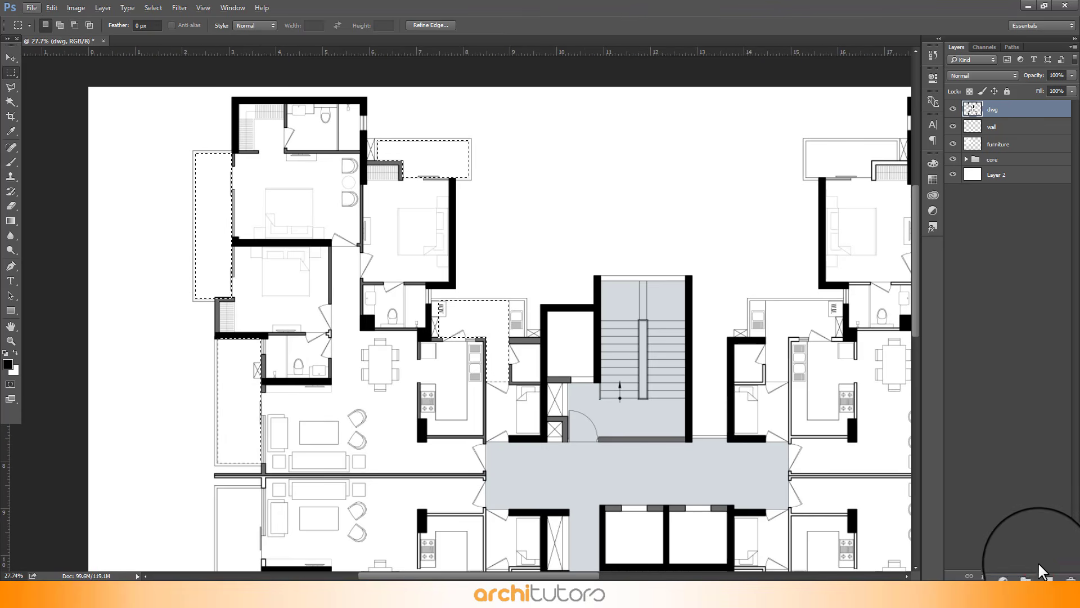
click(1044, 576)
drag(1017, 117, 1009, 175)
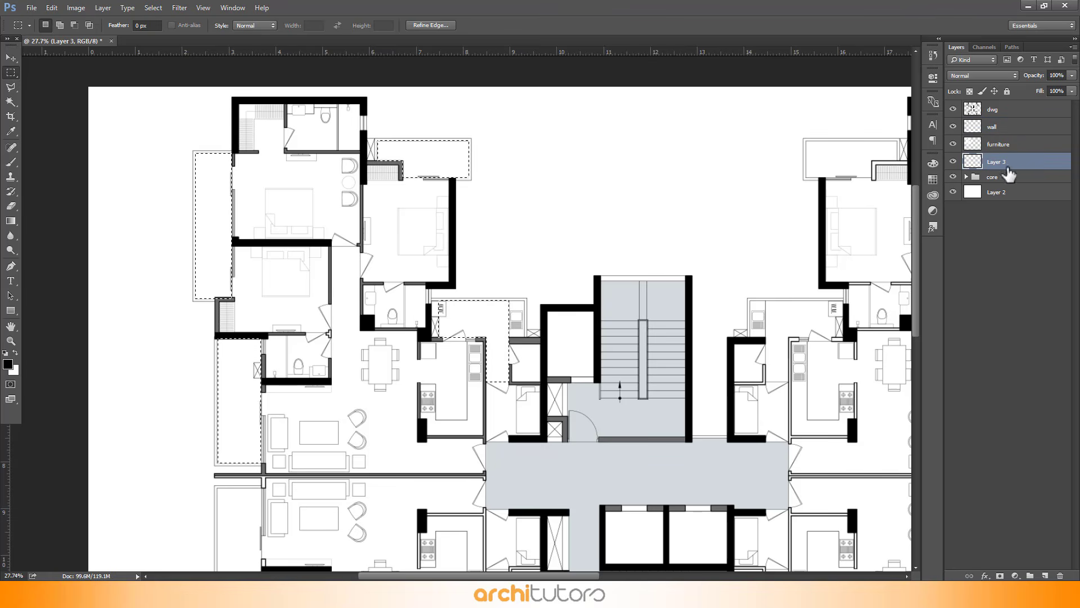
key(shift+BackSpace)
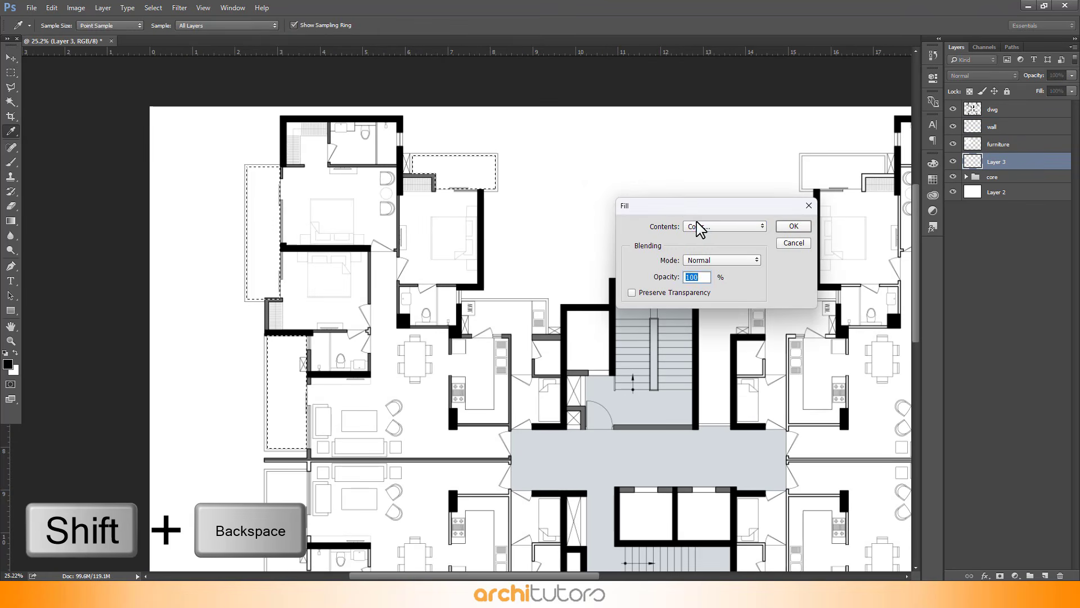
click(698, 227)
click(699, 228)
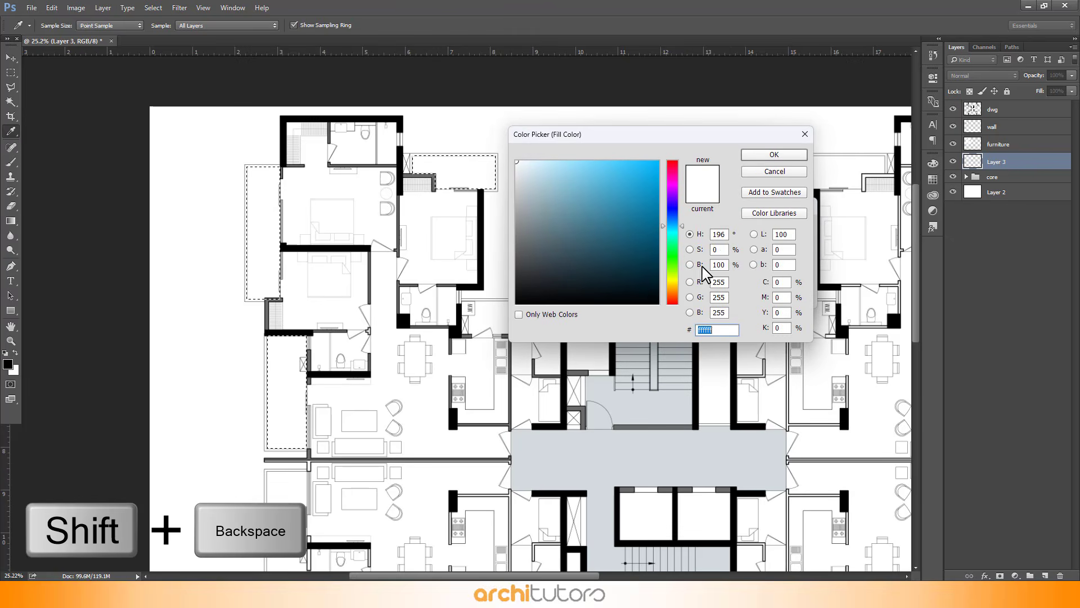
drag(547, 193, 485, 190)
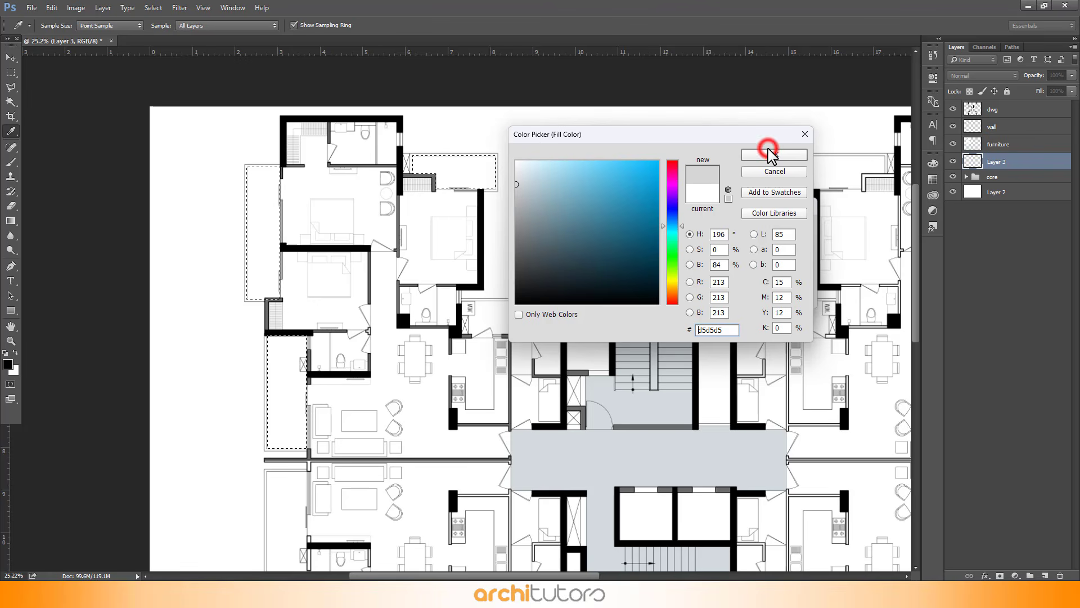
click(769, 153)
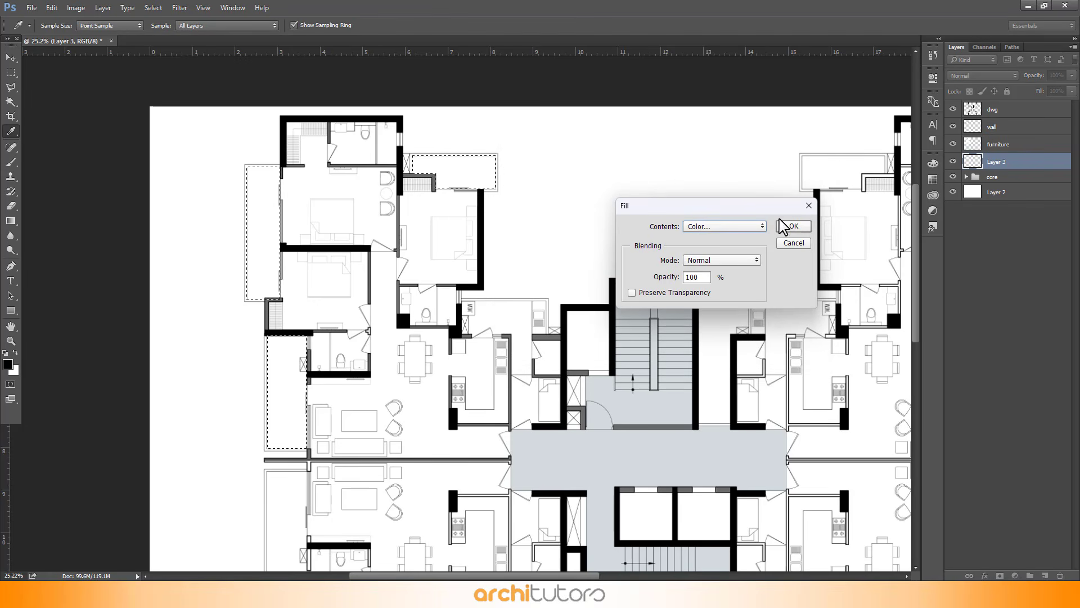
click(785, 226)
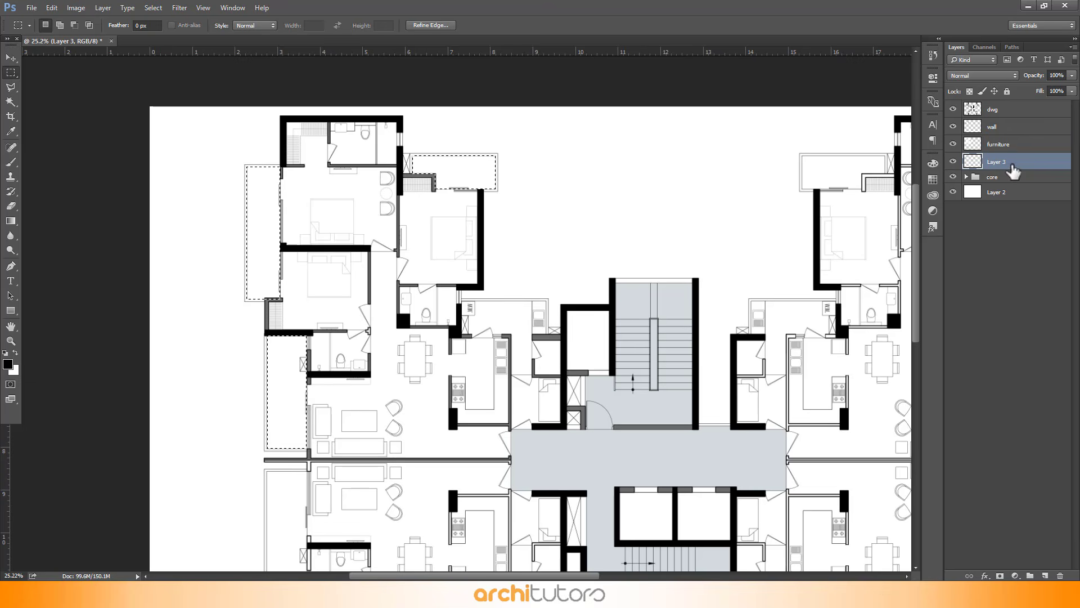
Move the balcony fill layer above the furniture layer
drag(1012, 170, 1012, 141)
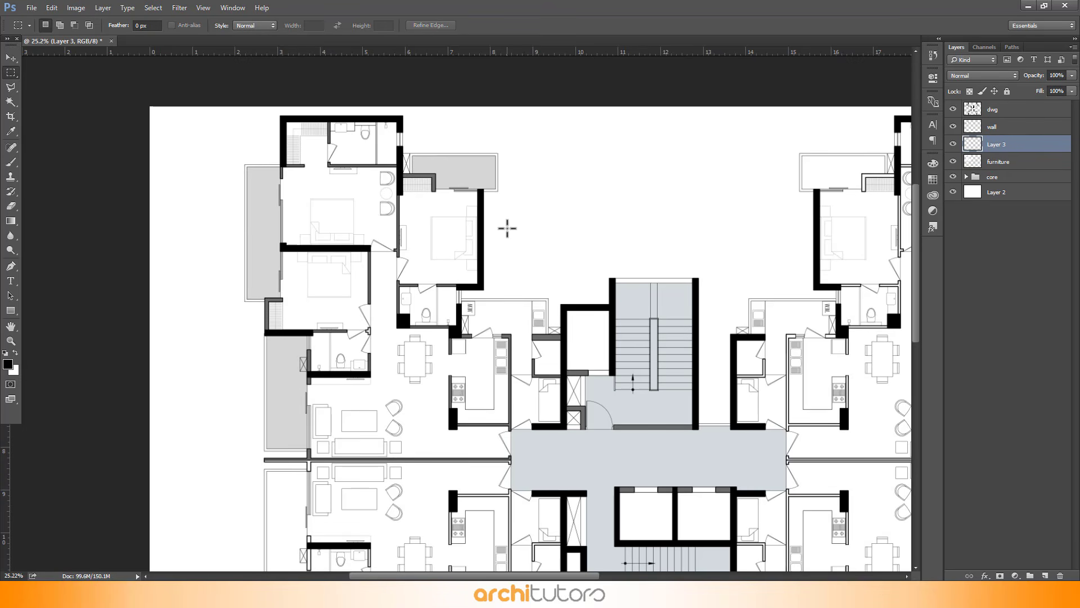
scroll(496, 324, up, 3)
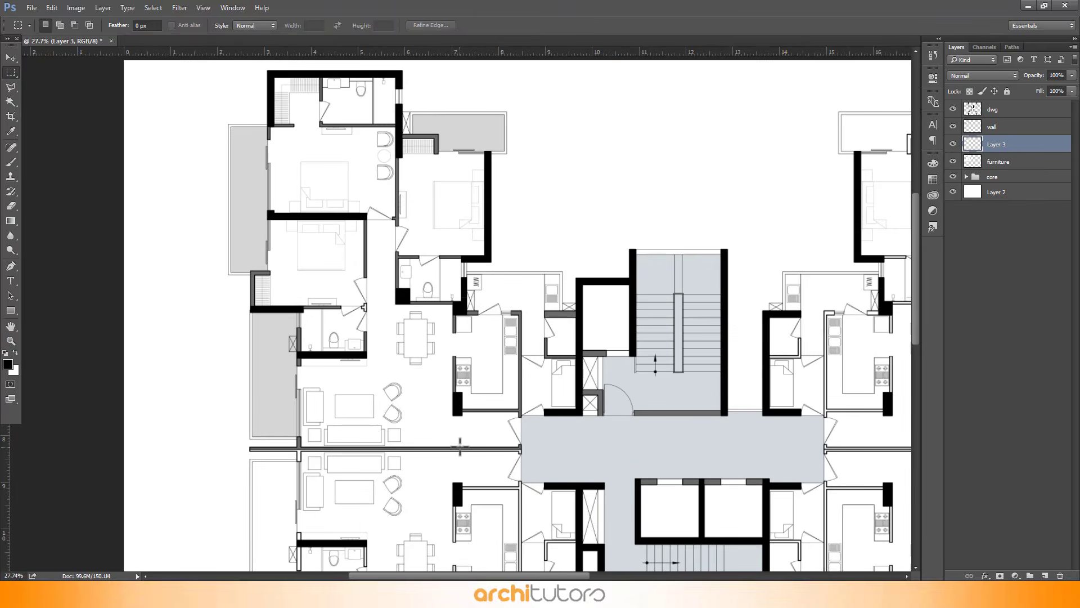
scroll(253, 65, up, 4)
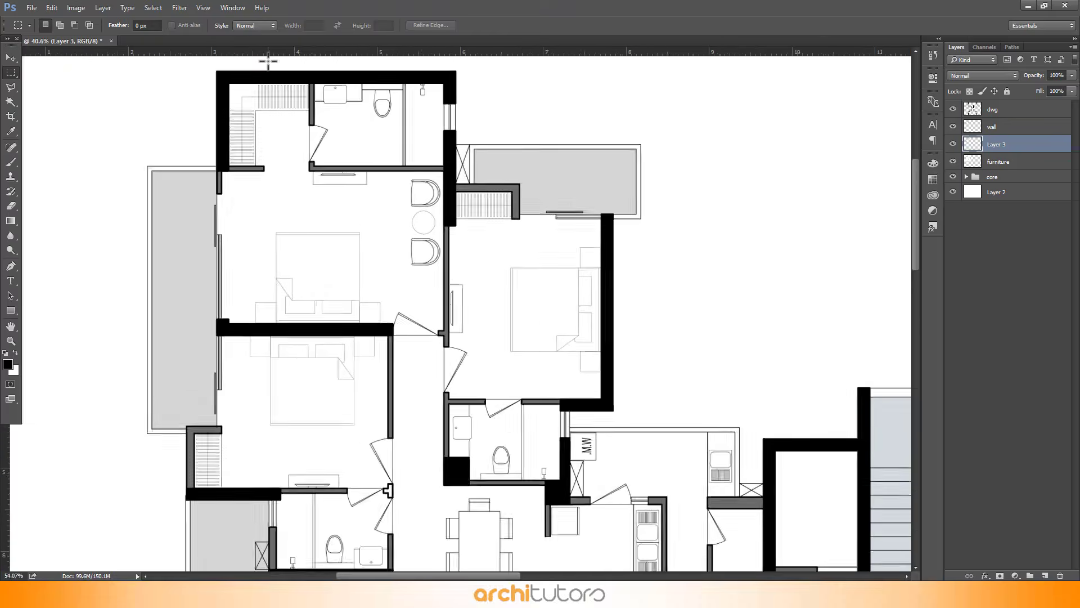
On the dwg layer, marquee-select all floor areas of the upper-left apartment: rooms, living, dining and kitchen
click(1011, 110)
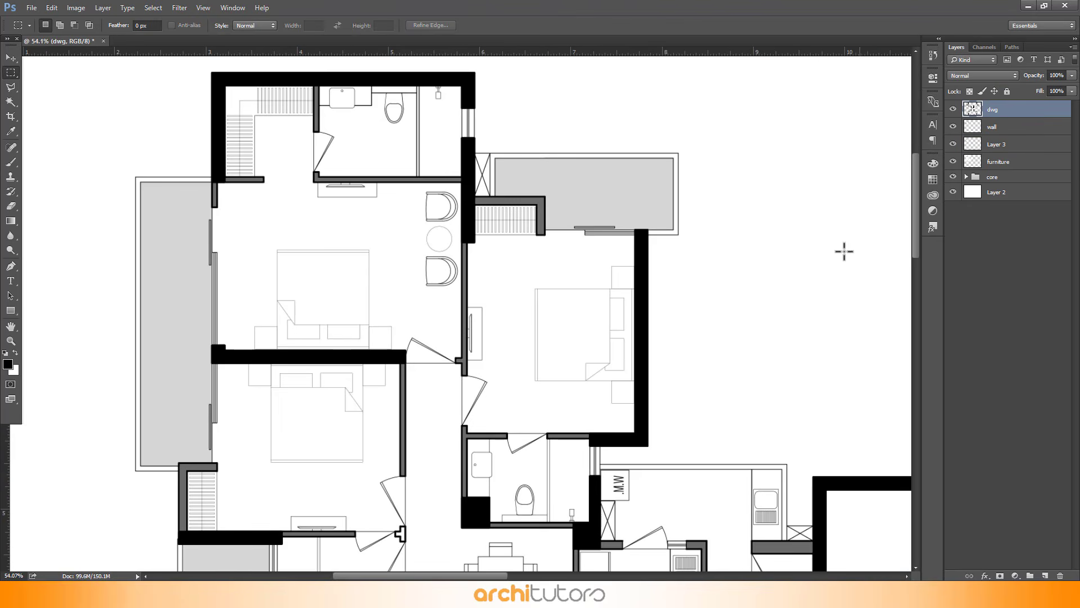
scroll(225, 113, up, 3)
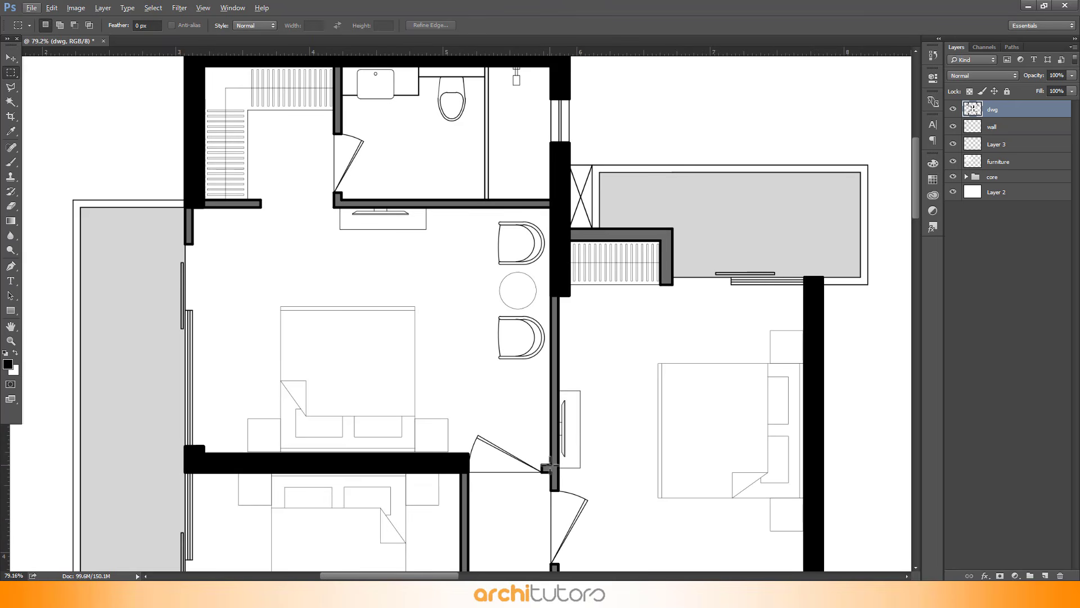
drag(549, 465, 193, 210)
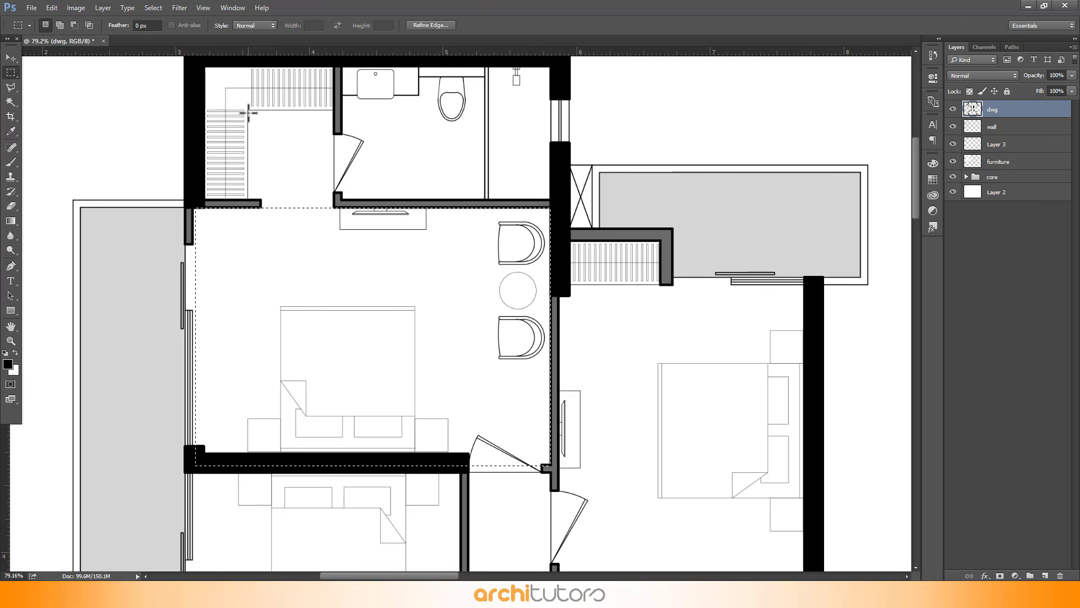
drag(248, 109, 340, 270)
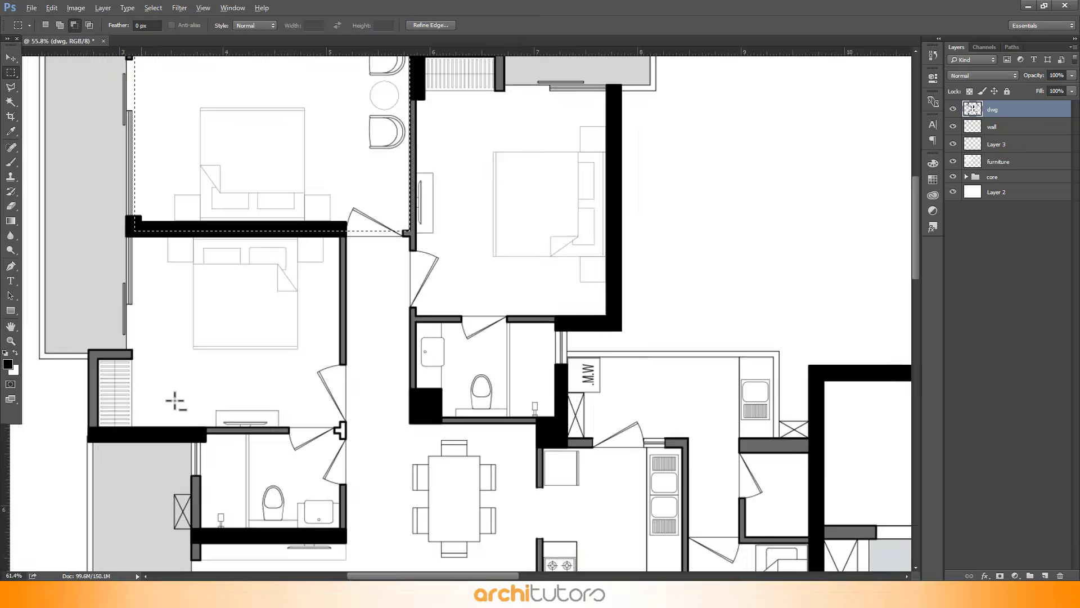
drag(127, 430, 434, 214)
scroll(495, 219, down, 3)
scroll(598, 121, up, 3)
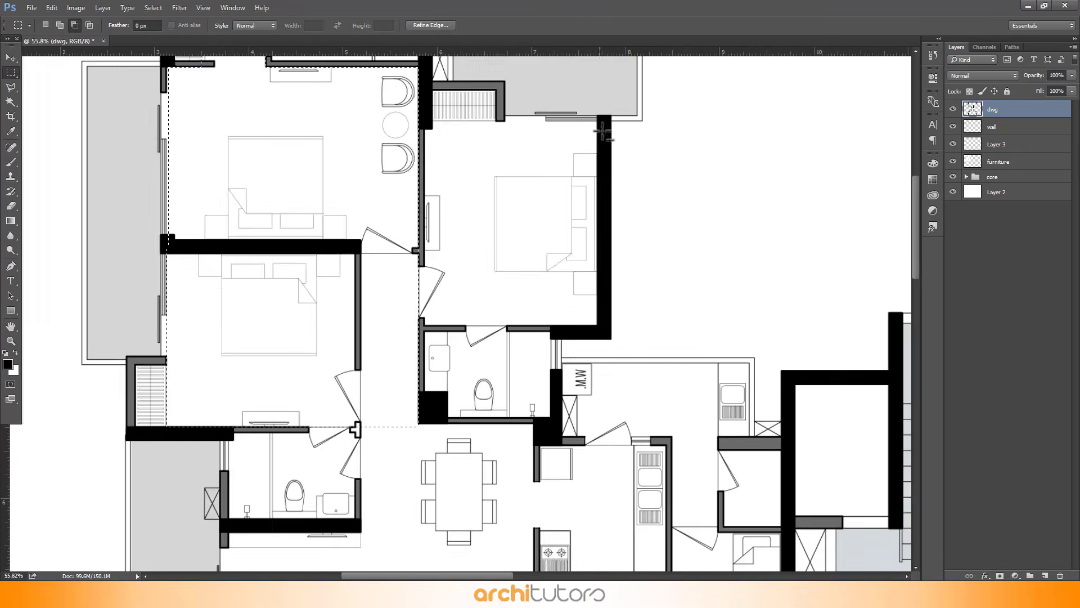
drag(595, 118, 296, 363)
scroll(371, 383, down, 4)
scroll(403, 515, up, 2)
scroll(534, 150, up, 3)
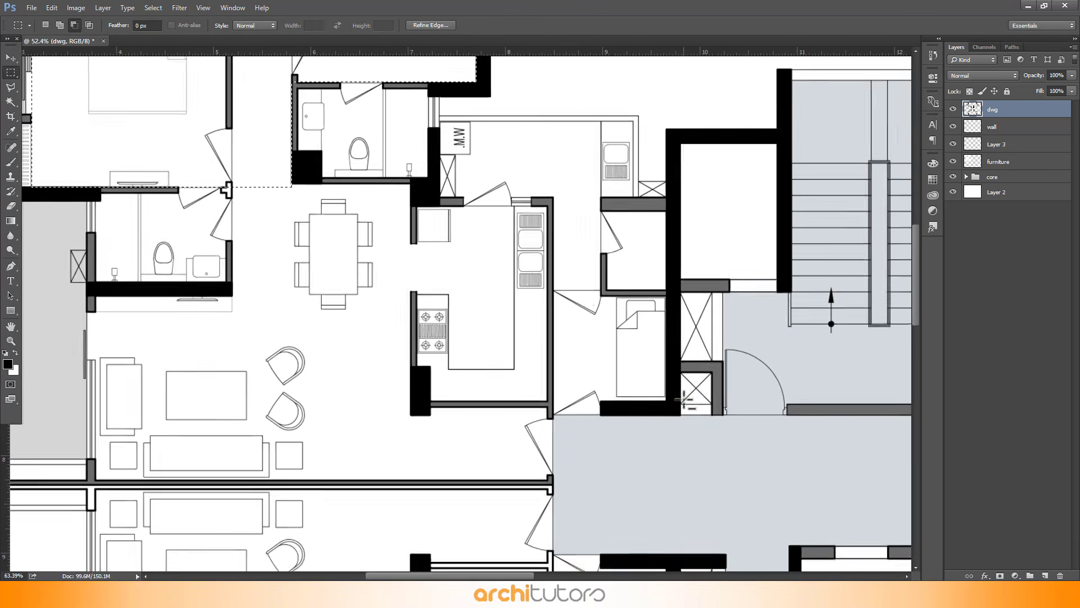
drag(670, 417, 594, 214)
drag(593, 95, 415, 251)
drag(404, 140, 285, 158)
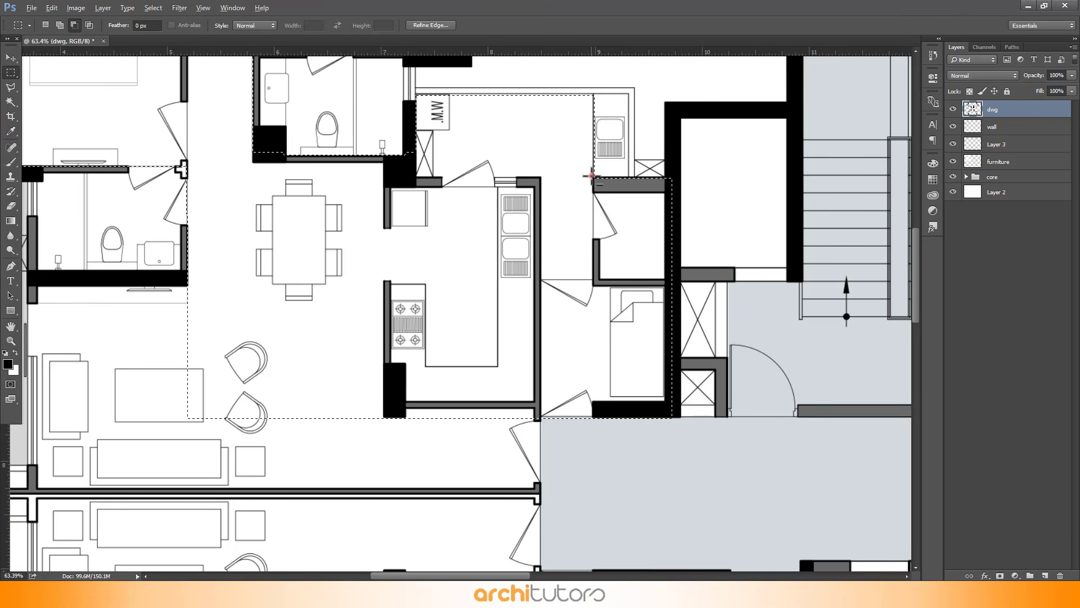
drag(591, 176, 668, 280)
scroll(347, 301, up, 1)
scroll(347, 301, down, 2)
drag(99, 269, 555, 450)
scroll(561, 111, down, 3)
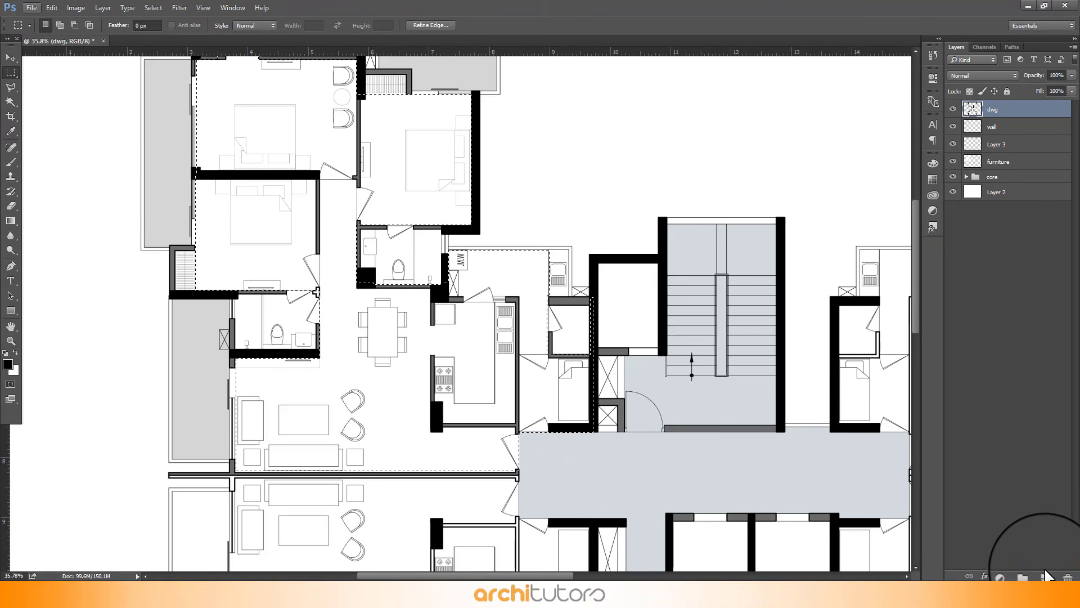
Add a new layer below the furniture layer and fill the floor selection on it with beige RGB 244, 236, 223
click(1045, 575)
drag(1007, 108, 1007, 186)
key(shift+BackSpace)
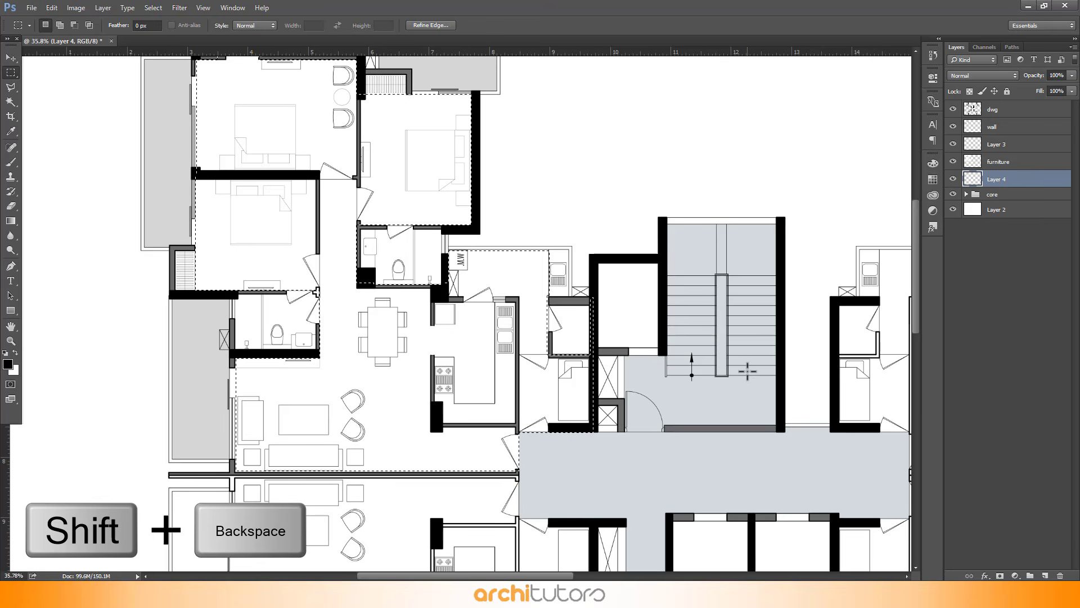
key(shift+BackSpace)
double_click(700, 226)
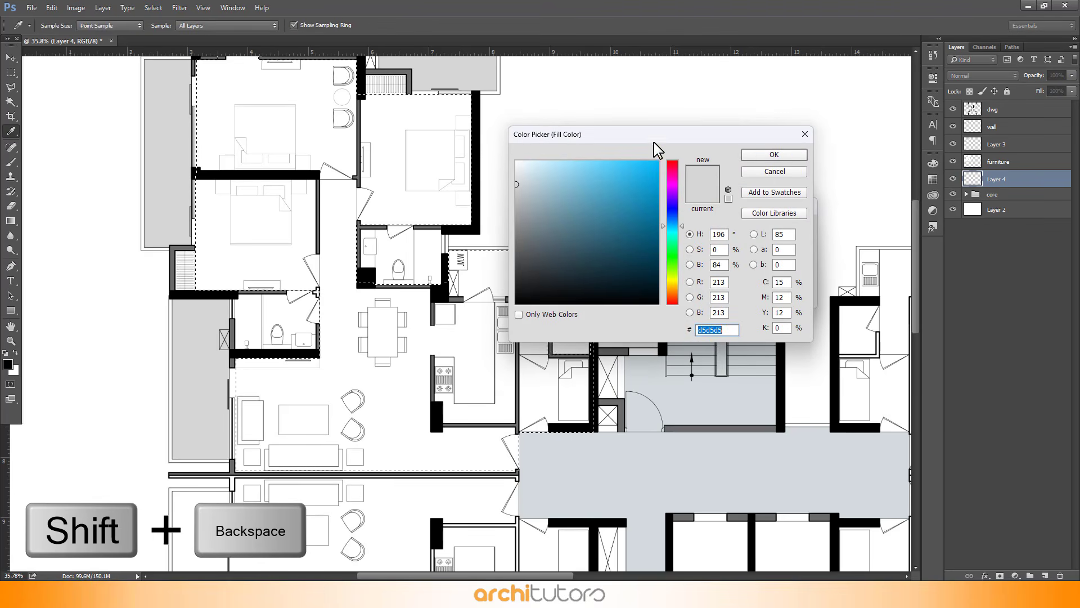
click(807, 451)
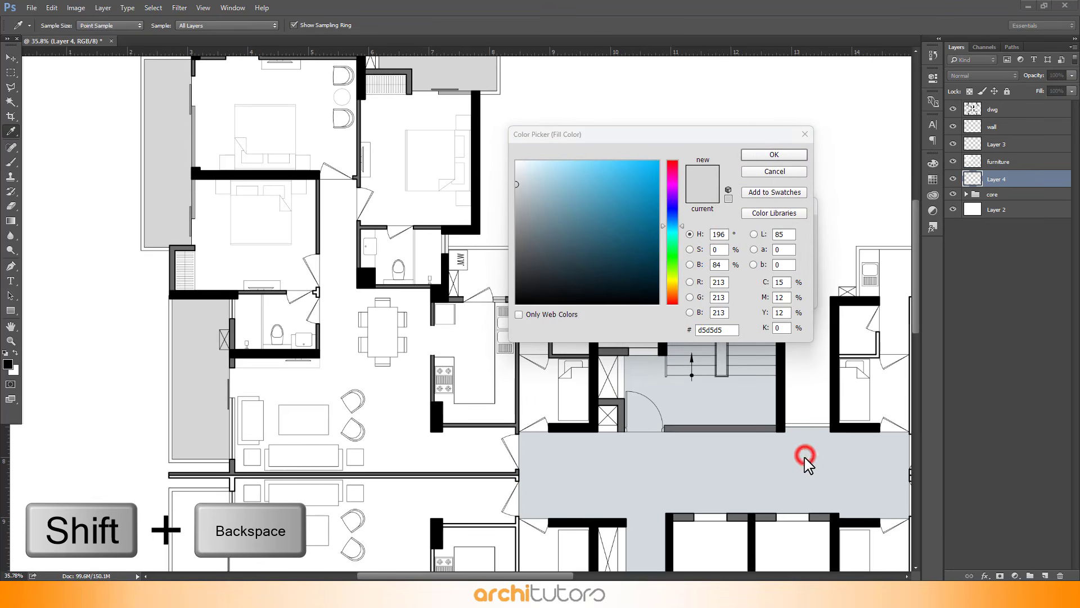
double_click(723, 281)
text(244)
key(Tab)
text(23)
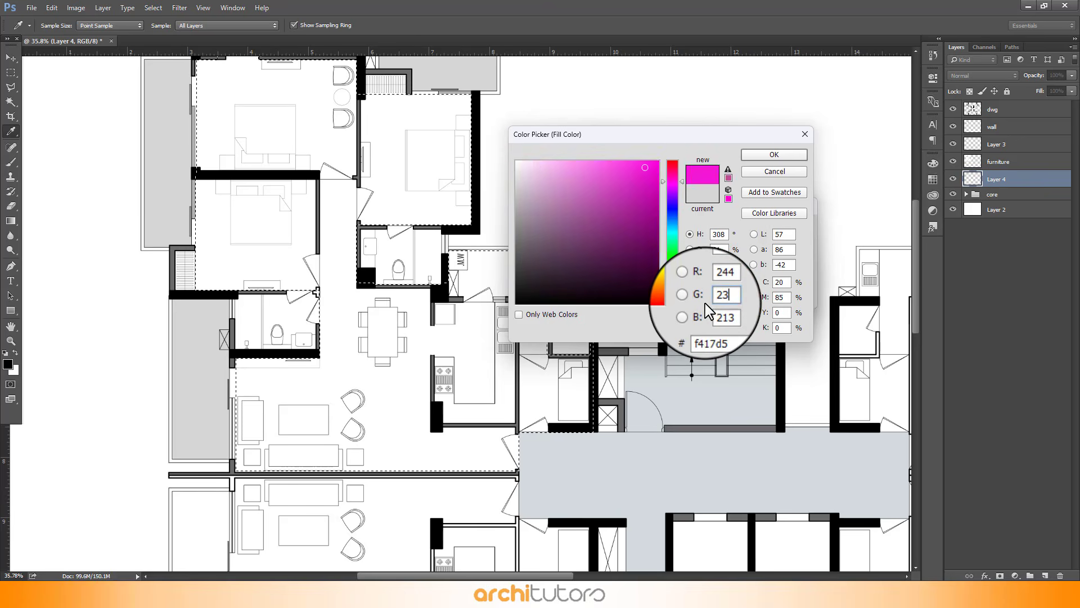
text(6)
key(Tab)
text(223)
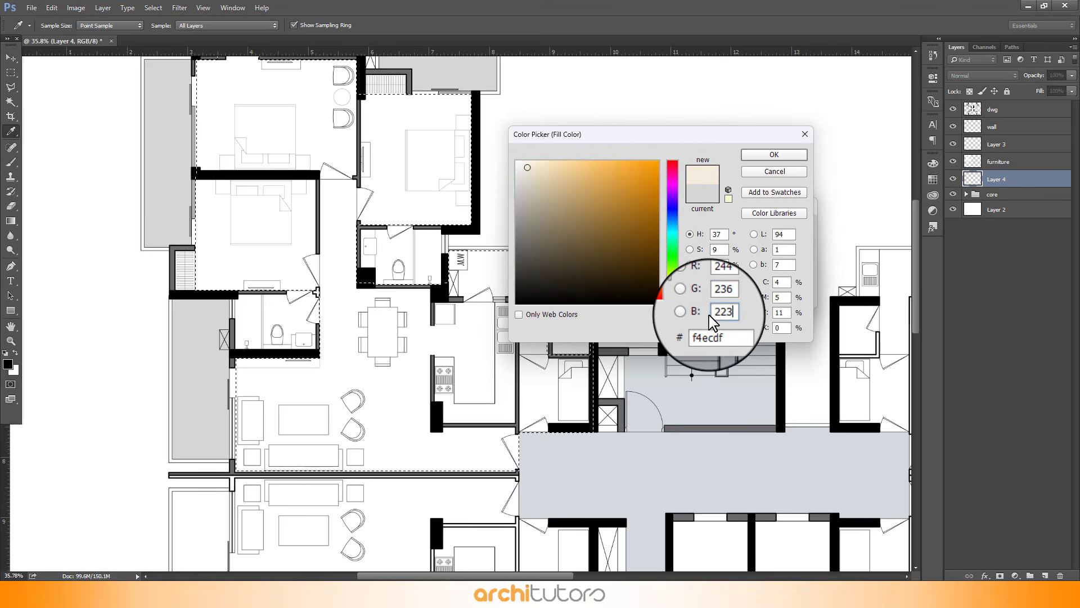
click(763, 158)
click(786, 226)
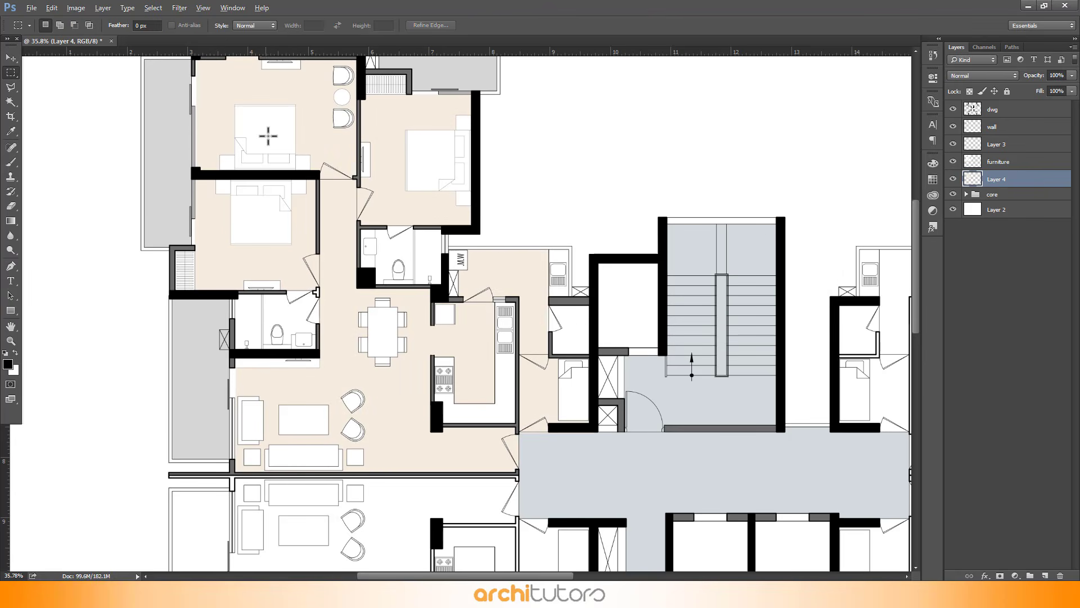
Inspect the floor fill across the plan, hiding and showing the furniture layer
scroll(275, 109, up, 5)
scroll(332, 196, down, 4)
scroll(253, 111, up, 3)
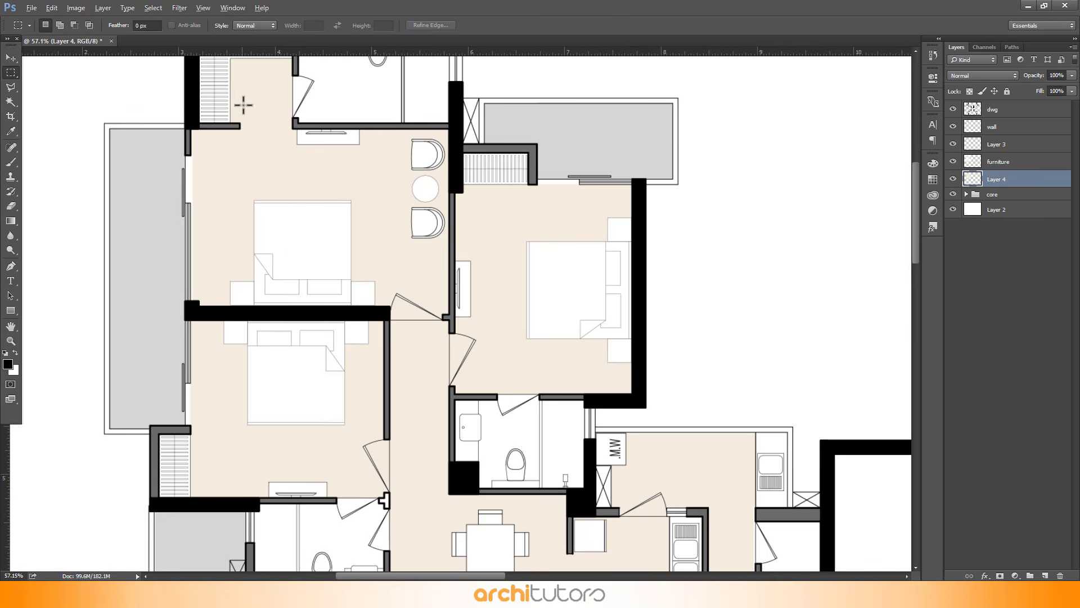
scroll(372, 171, down, 4)
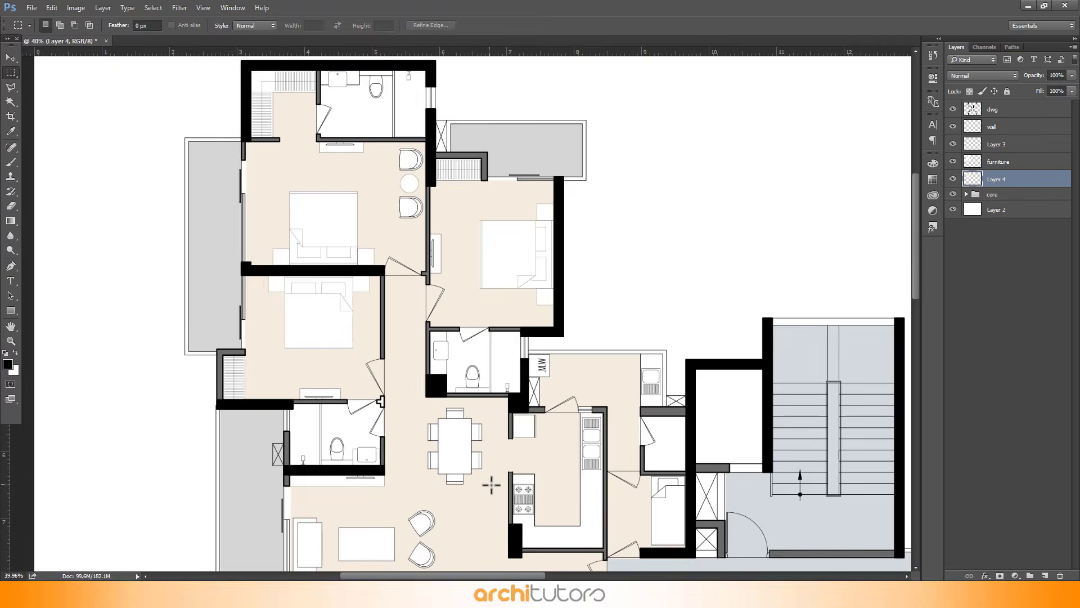
scroll(498, 482, up, 5)
scroll(411, 167, down, 3)
scroll(411, 163, down, 3)
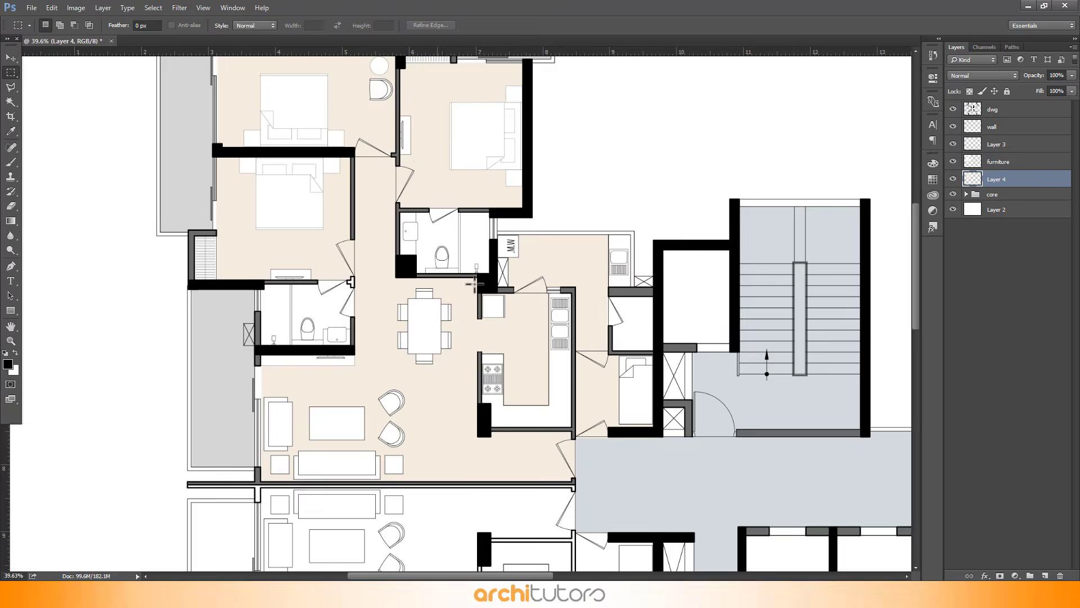
scroll(669, 414, up, 4)
scroll(673, 289, down, 2)
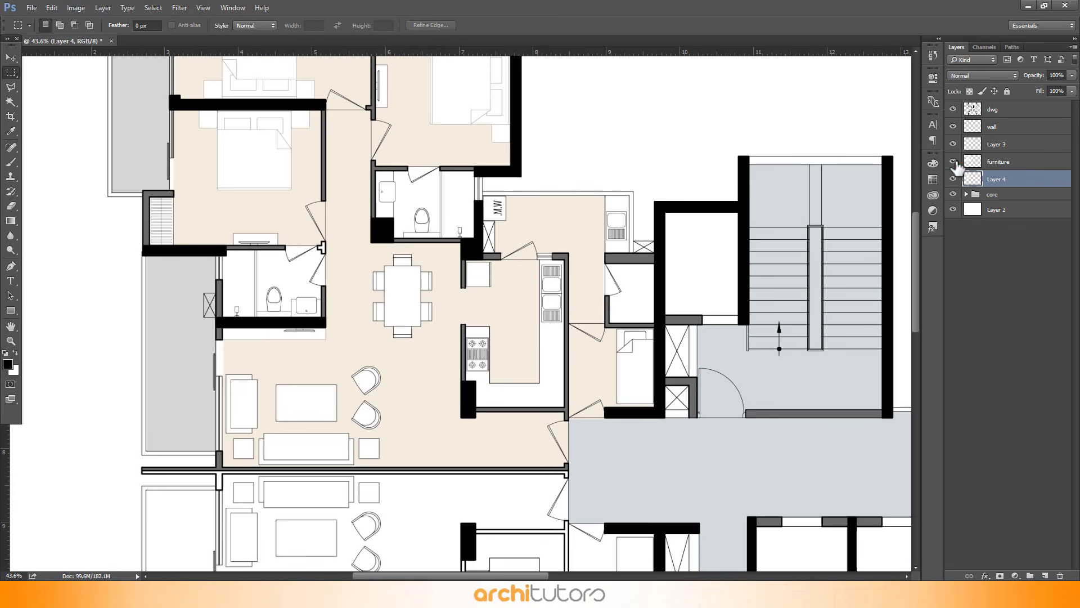
click(953, 162)
click(953, 162)
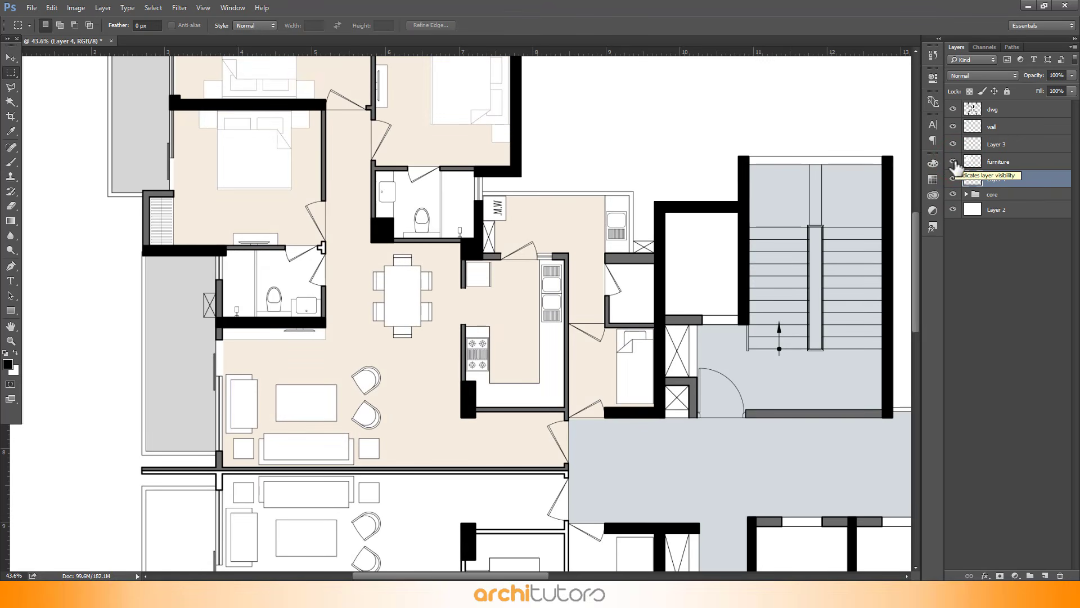
Magic-wand select the small wall stub beside the lower bathroom door and fill it on the wall layer with #f4ecdf
click(1013, 115)
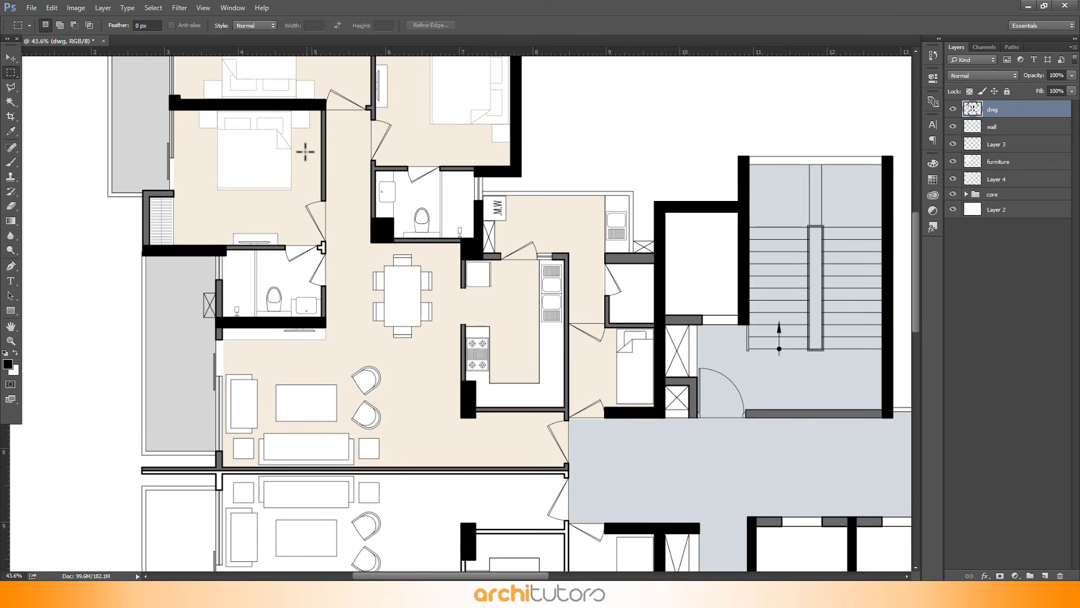
scroll(287, 234, up, 9)
key(w)
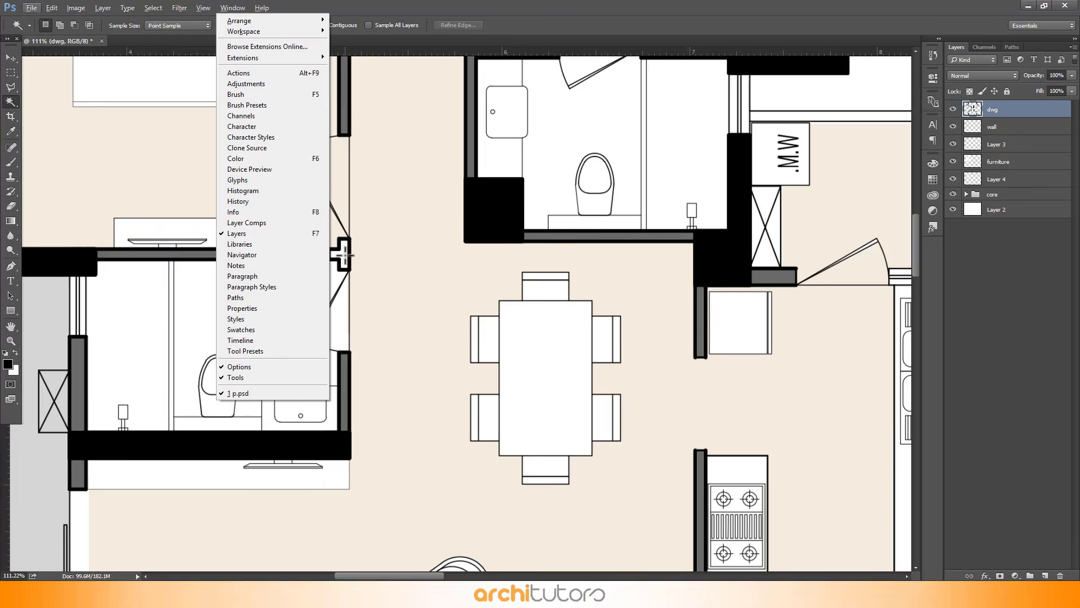
click(344, 254)
click(1025, 128)
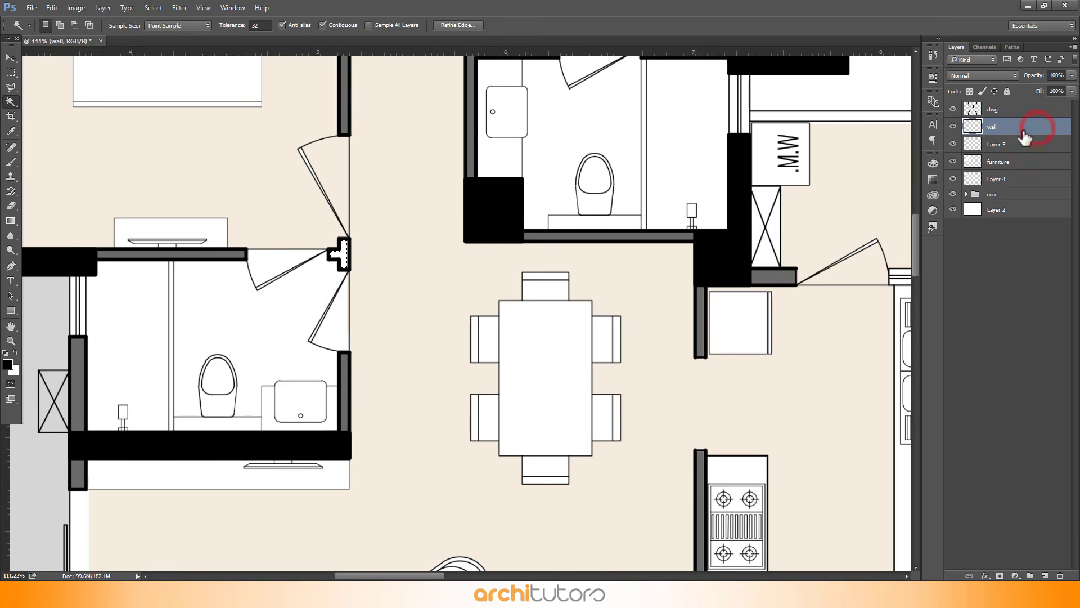
key(shift+F5)
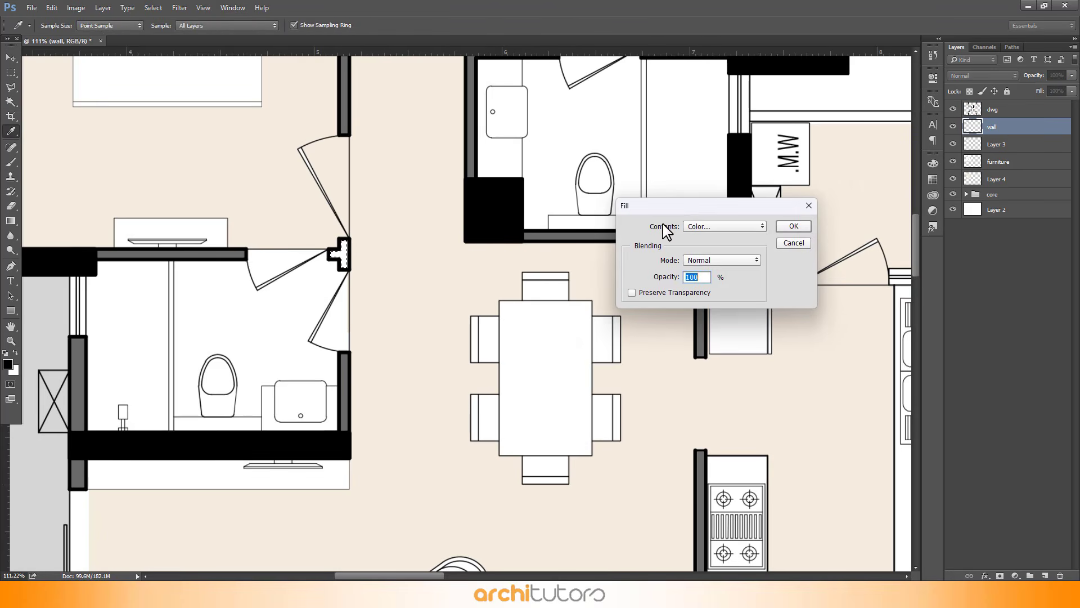
click(712, 226)
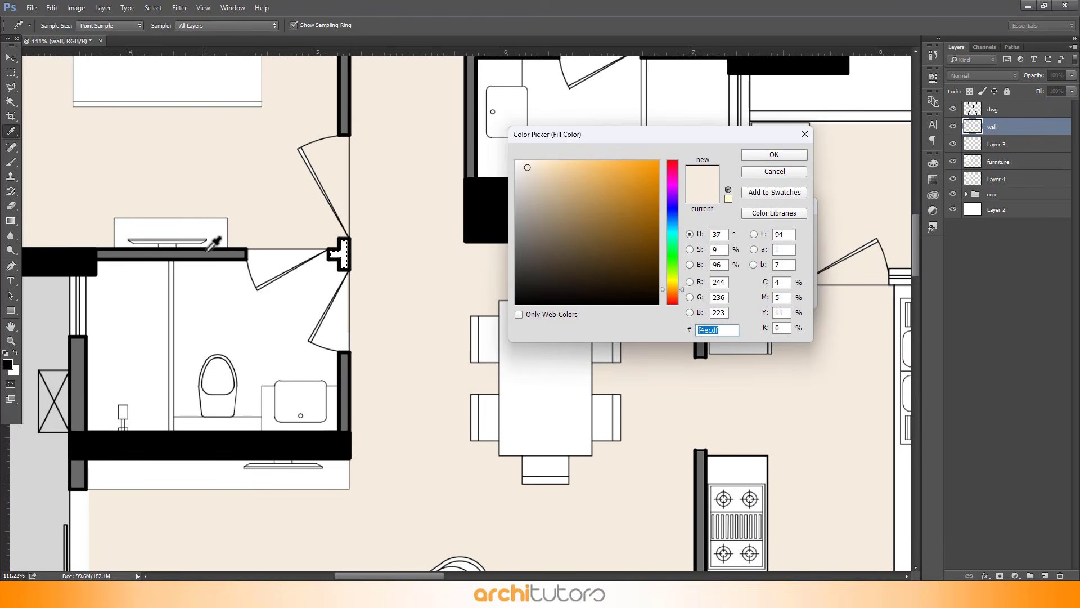
click(774, 154)
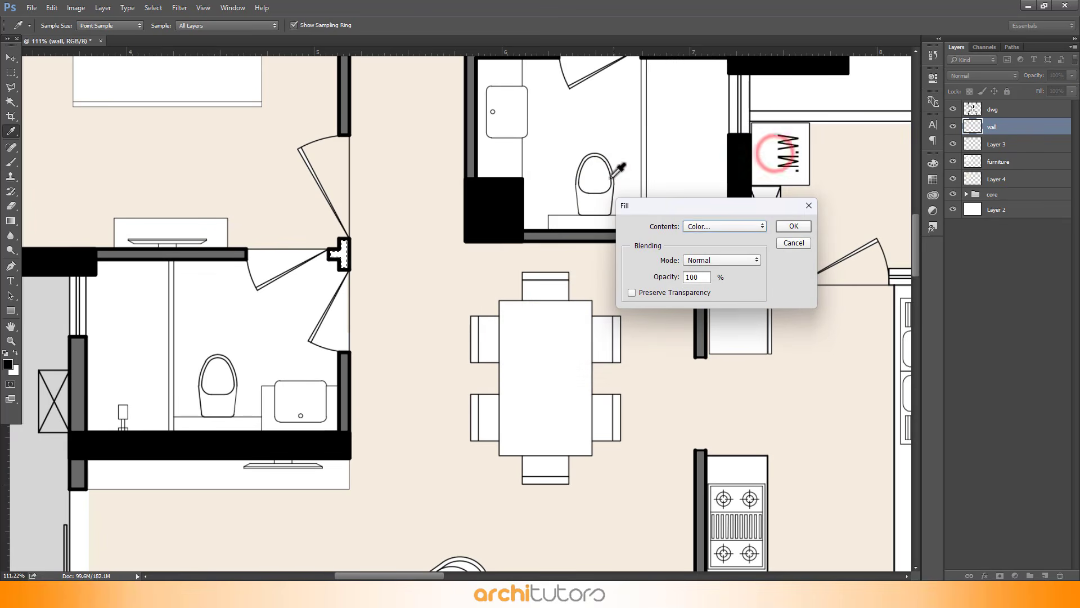
click(778, 226)
On the dwg layer, marquee-select the upper-left apartment's bathrooms and the utility area beside the kitchen
key(w)
scroll(465, 248, down, 5)
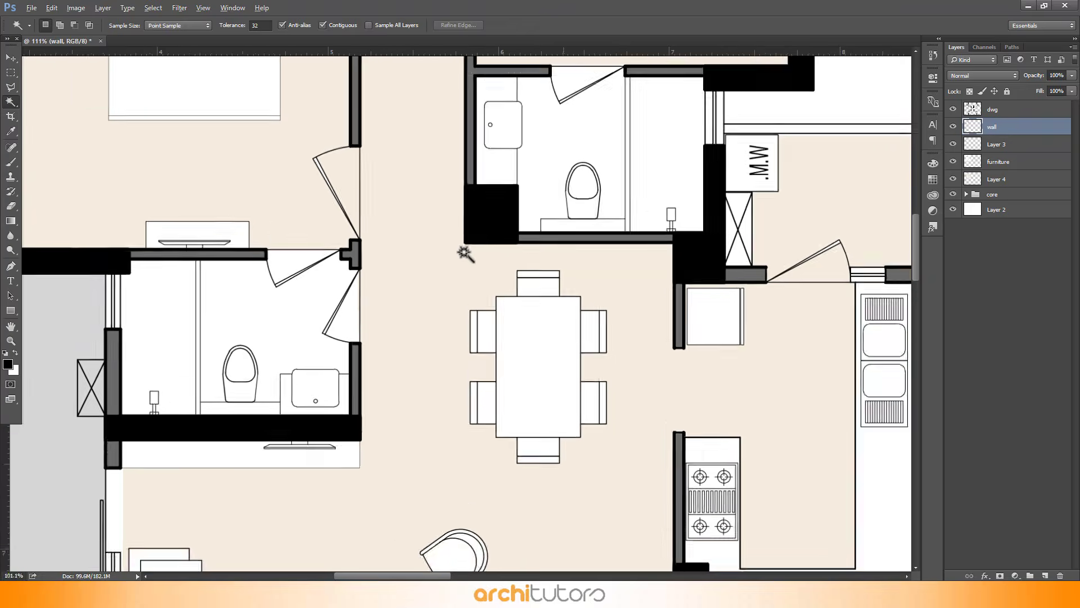
scroll(477, 369, down, 3)
scroll(390, 83, up, 6)
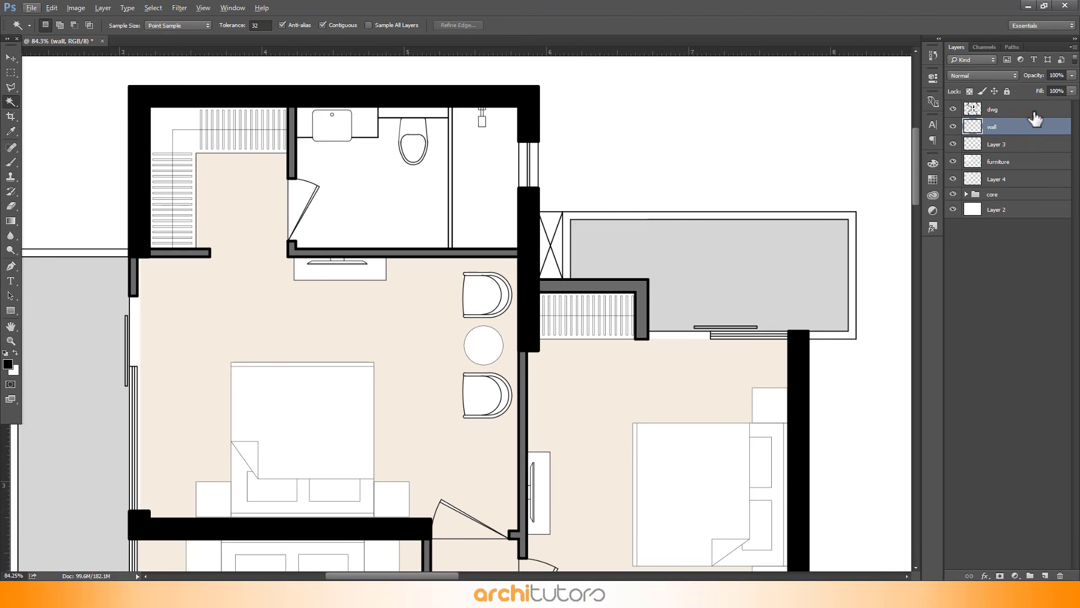
click(1034, 111)
scroll(500, 104, up, 3)
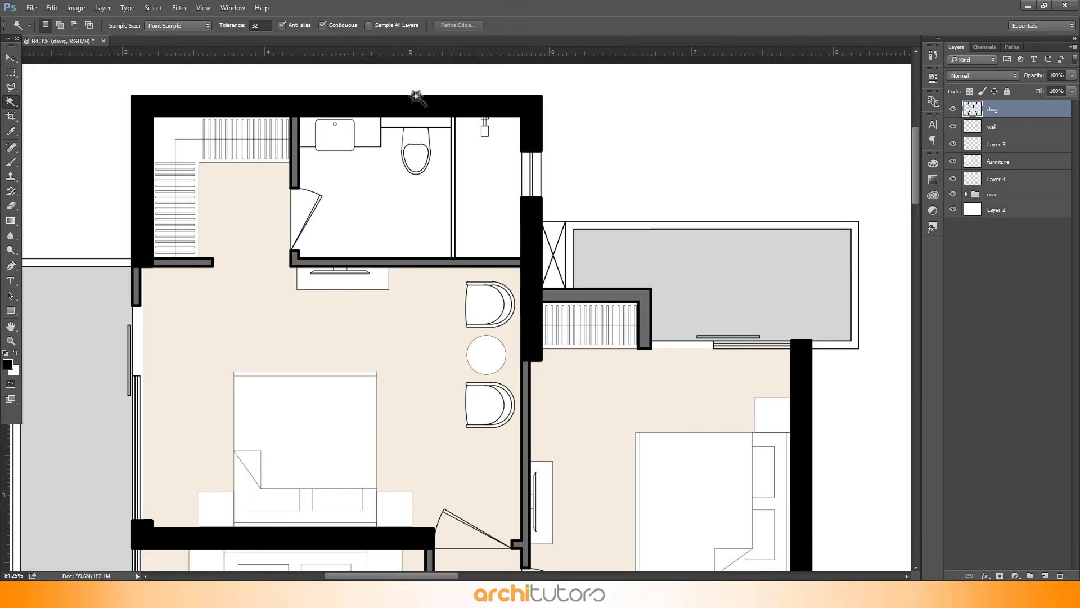
key(m)
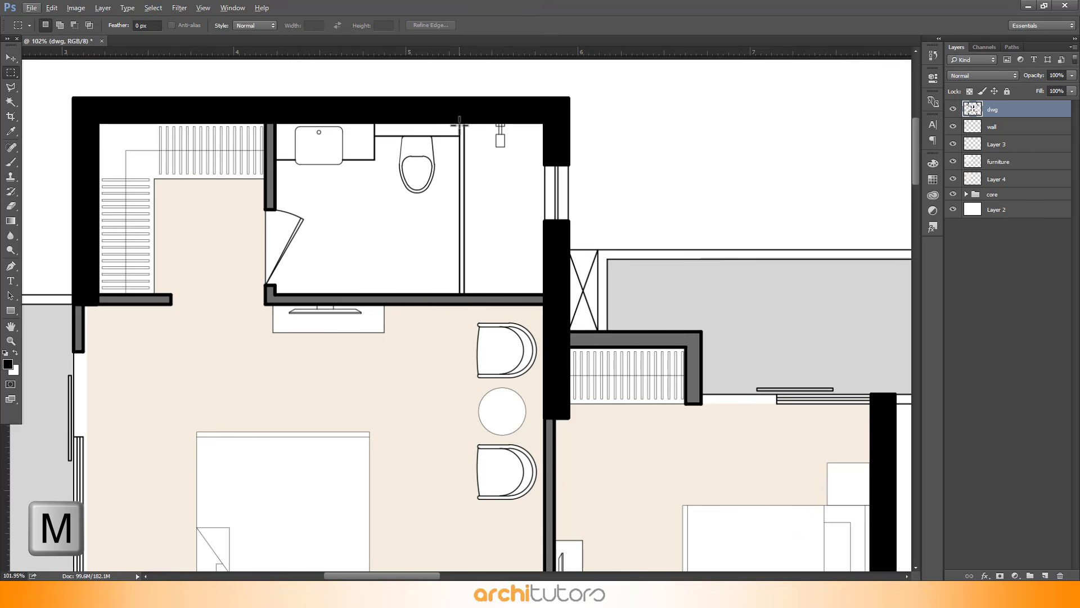
drag(459, 124, 265, 294)
scroll(366, 337, down, 10)
scroll(488, 392, up, 14)
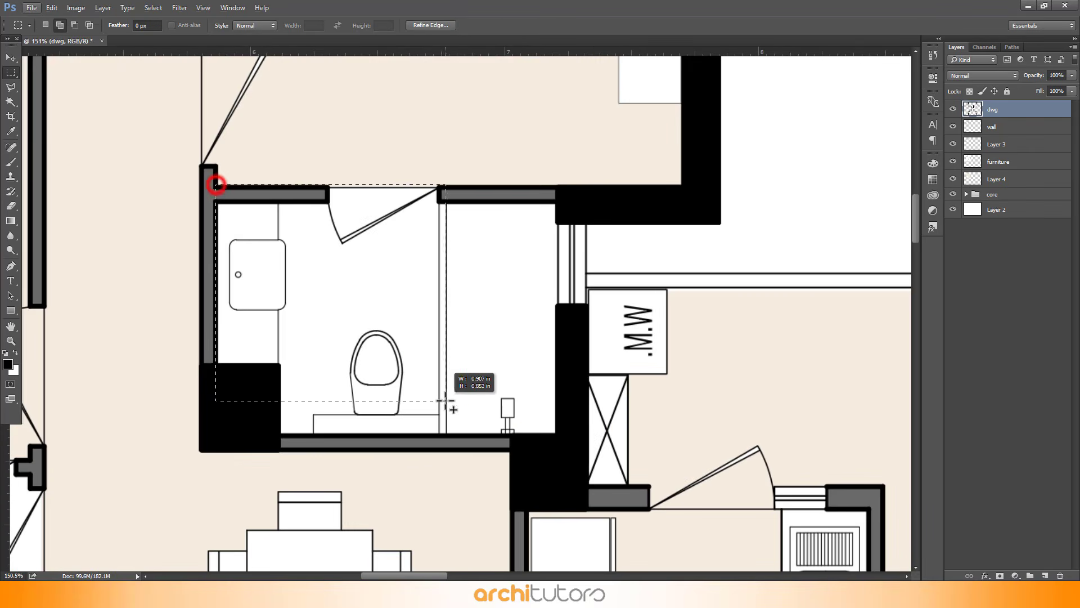
drag(445, 400, 439, 435)
scroll(494, 162, down, 12)
scroll(234, 390, up, 11)
drag(205, 421, 529, 196)
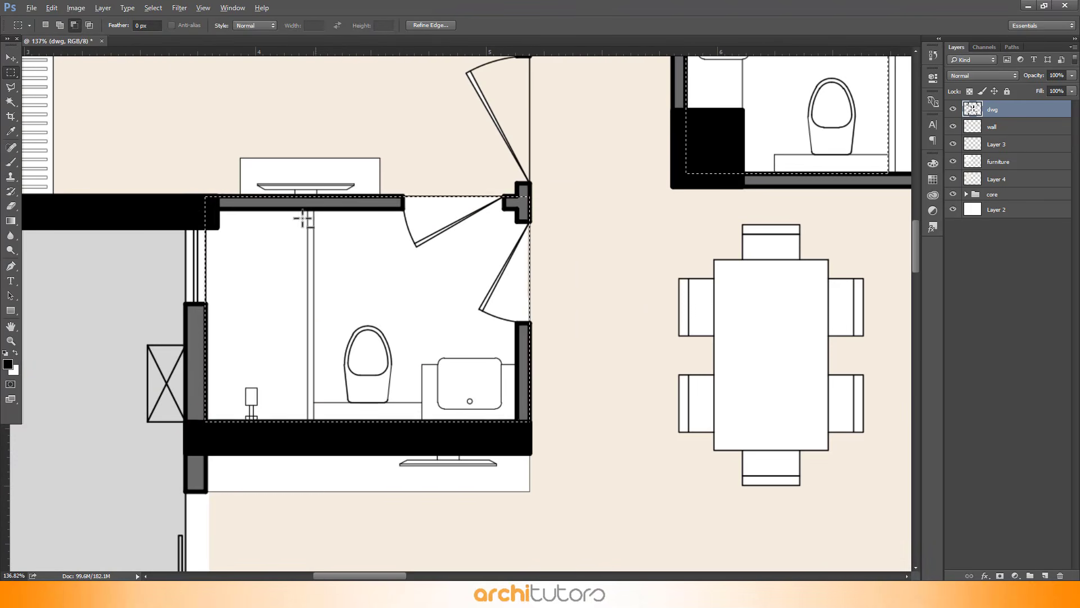
scroll(302, 218, down, 10)
scroll(506, 242, up, 9)
drag(513, 242, 632, 366)
scroll(632, 366, down, 10)
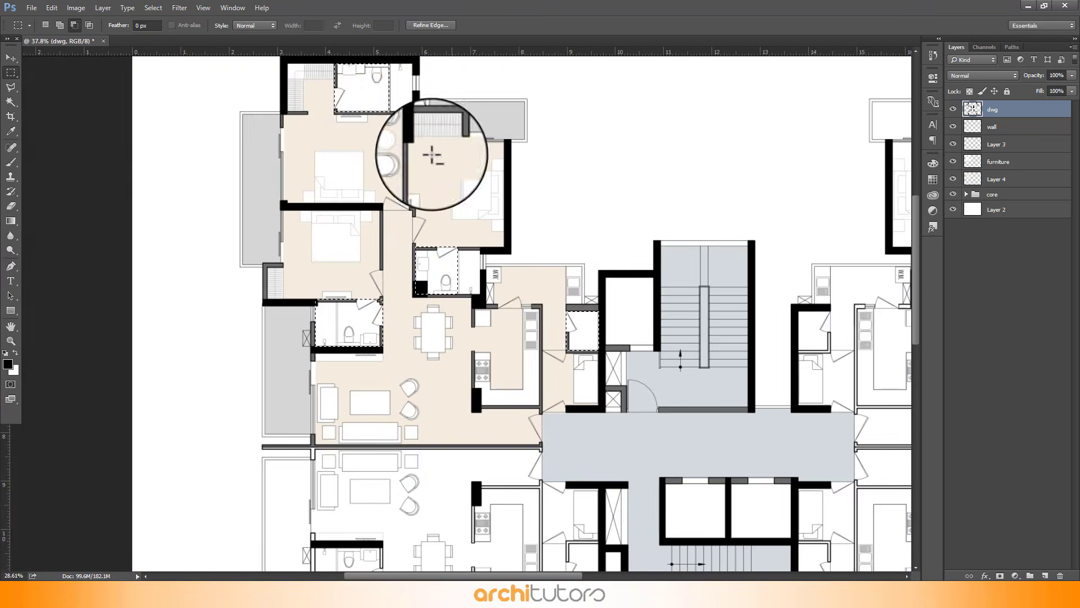
scroll(432, 156, up, 1)
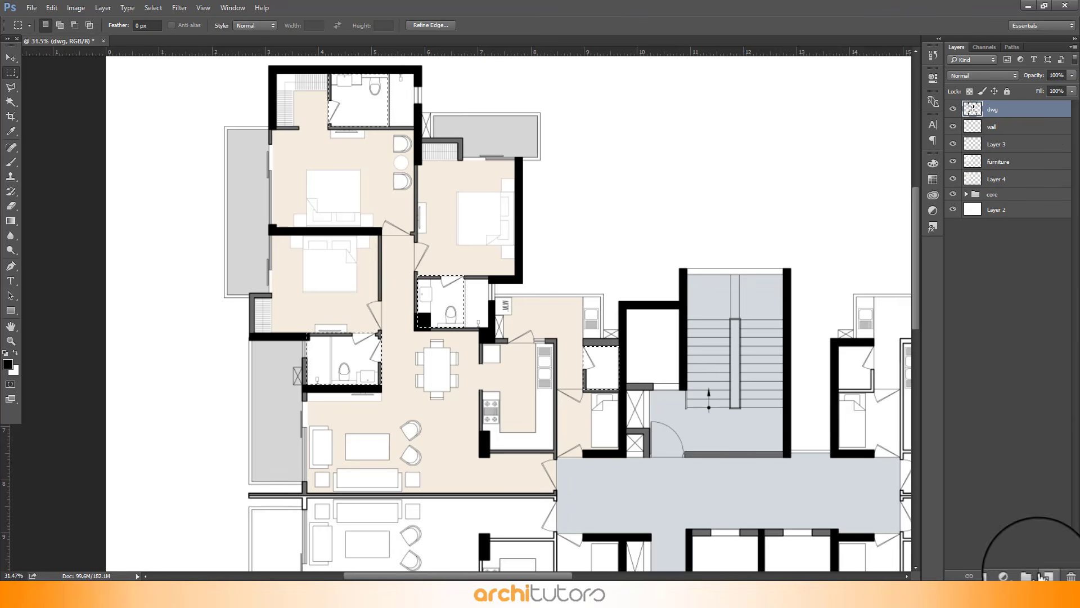
Add a new layer below Layer 4 and fill the bathroom and utility selection with a tan colour, R 212, G 196
click(1044, 576)
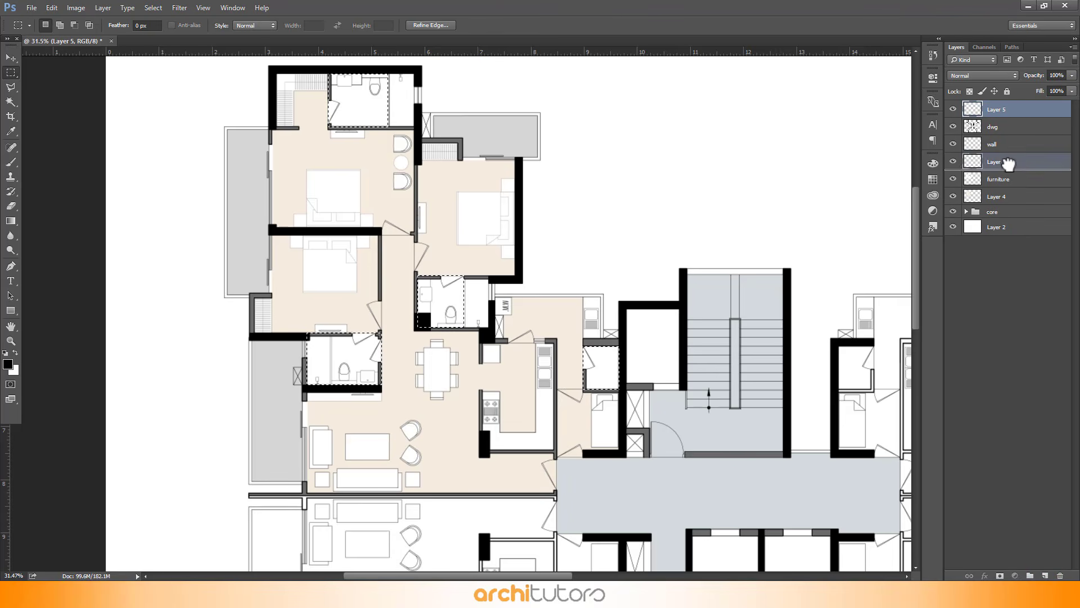
drag(1008, 163, 1019, 208)
key(shift+BackSpace)
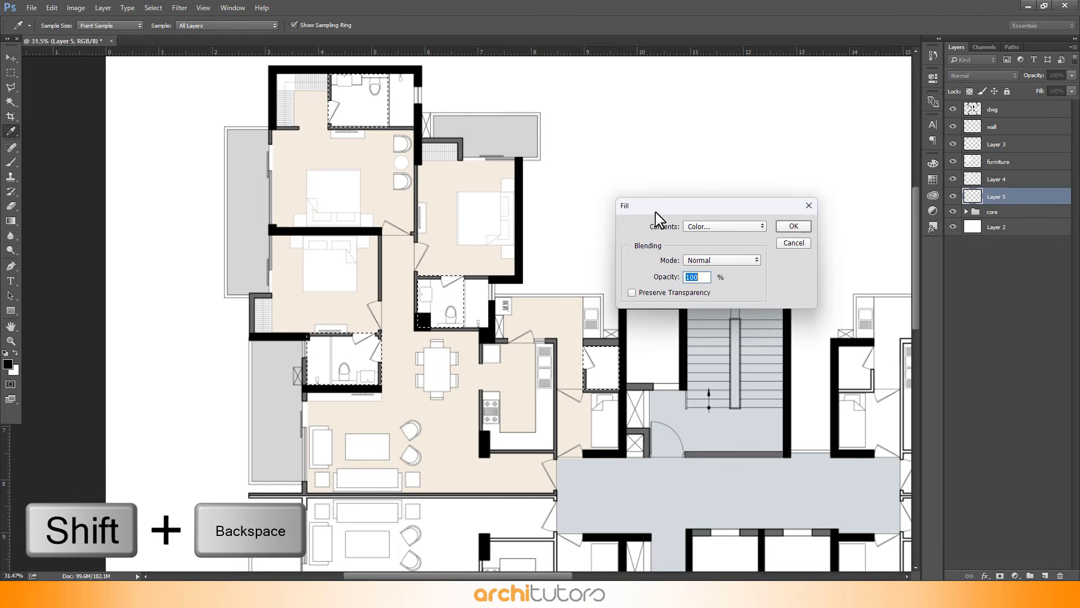
click(726, 225)
click(724, 230)
text(212)
drag(726, 280, 710, 324)
text(196161)
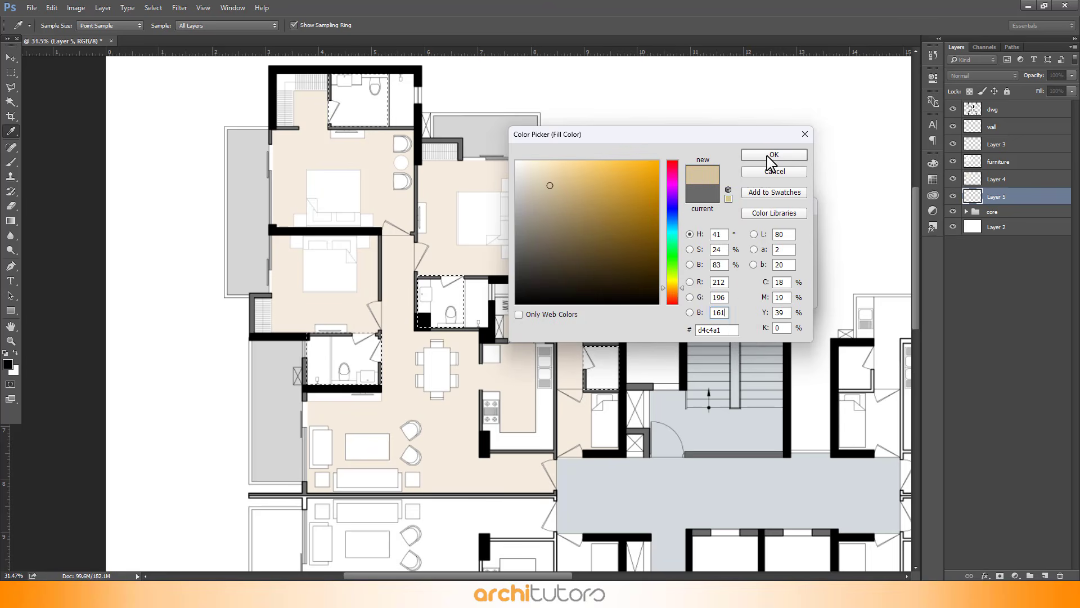
click(774, 155)
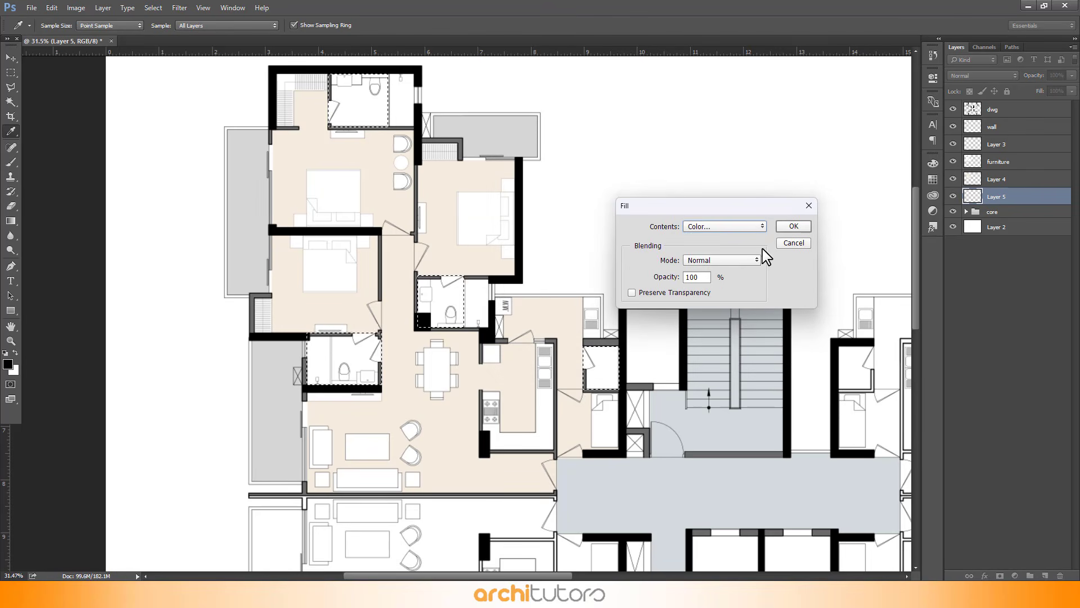
click(792, 227)
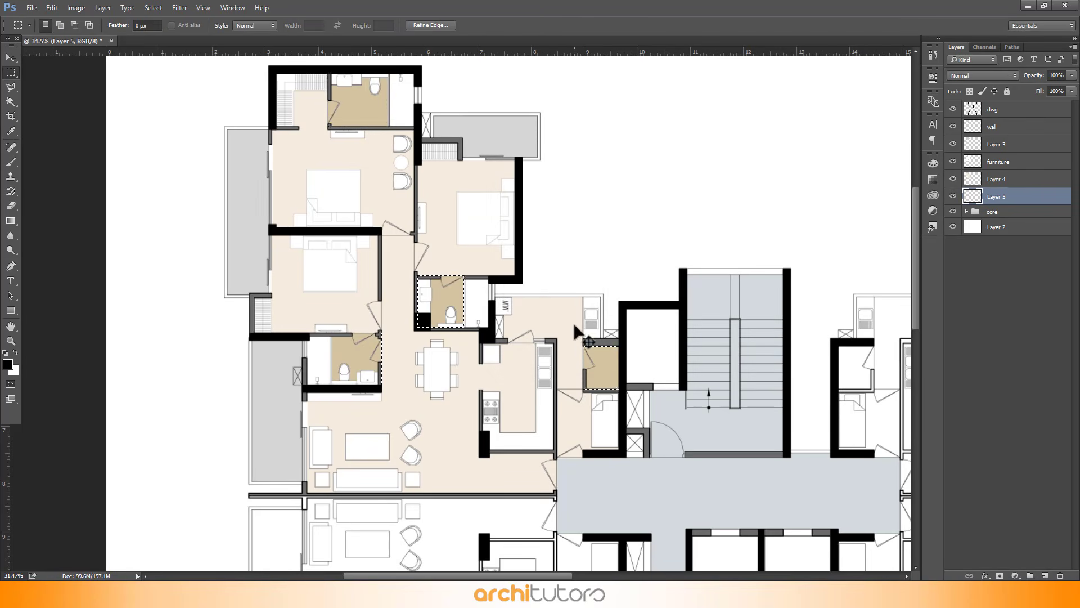
Rename the new layer as "toilet" and Layer 4 as "living"
alt+scroll(584, 442, up, 1)
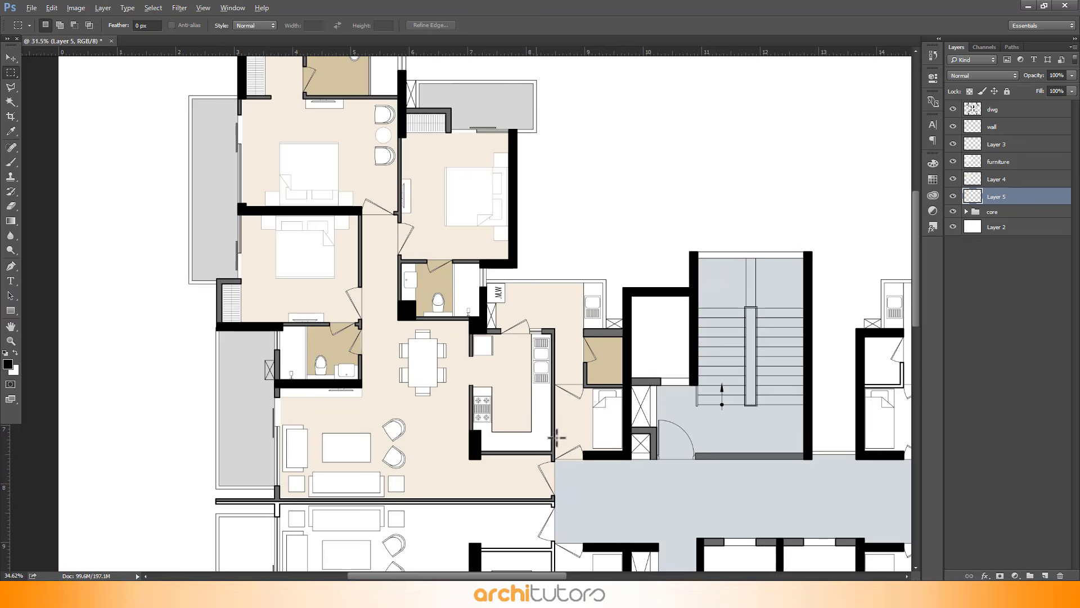
alt+scroll(557, 437, up, 1)
key(v)
click(999, 197)
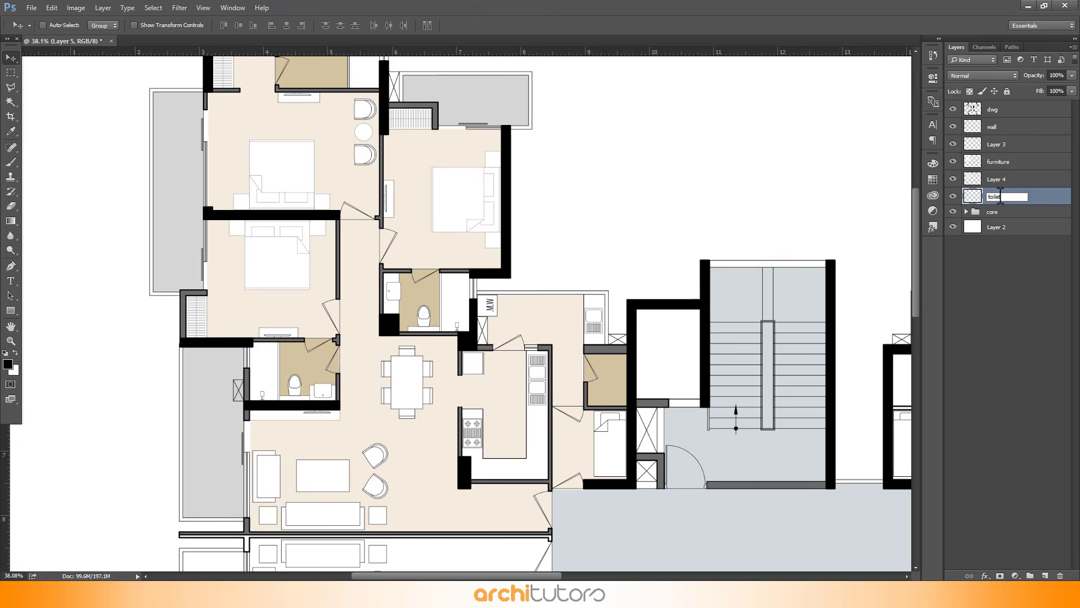
double_click(1004, 179)
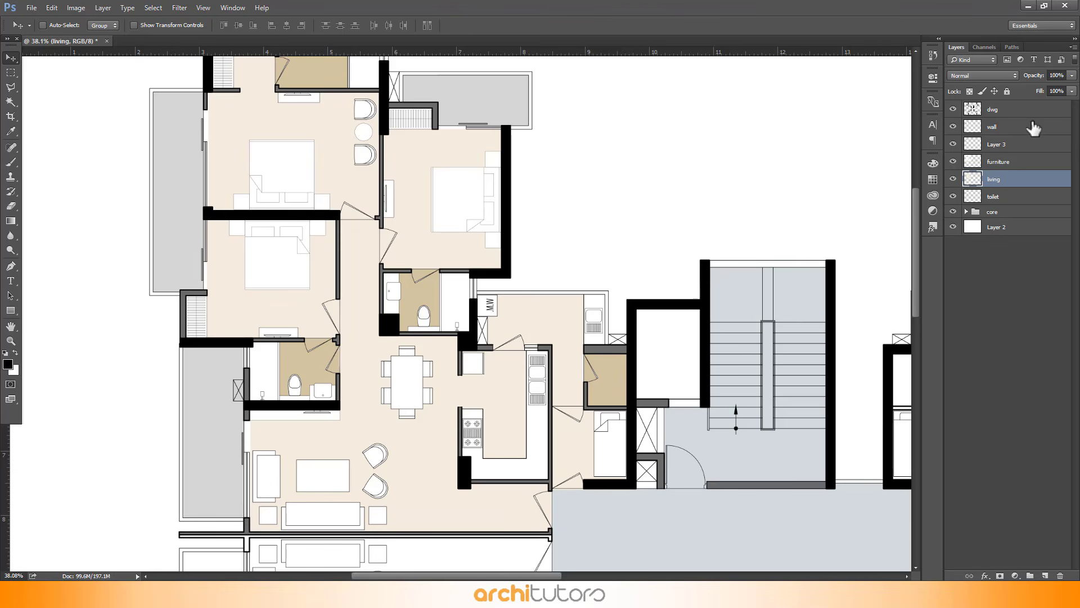
Group the wall, Layer 3, furniture, living and toilet layers into a group named "unit1"
click(1034, 128)
shift+click(1001, 196)
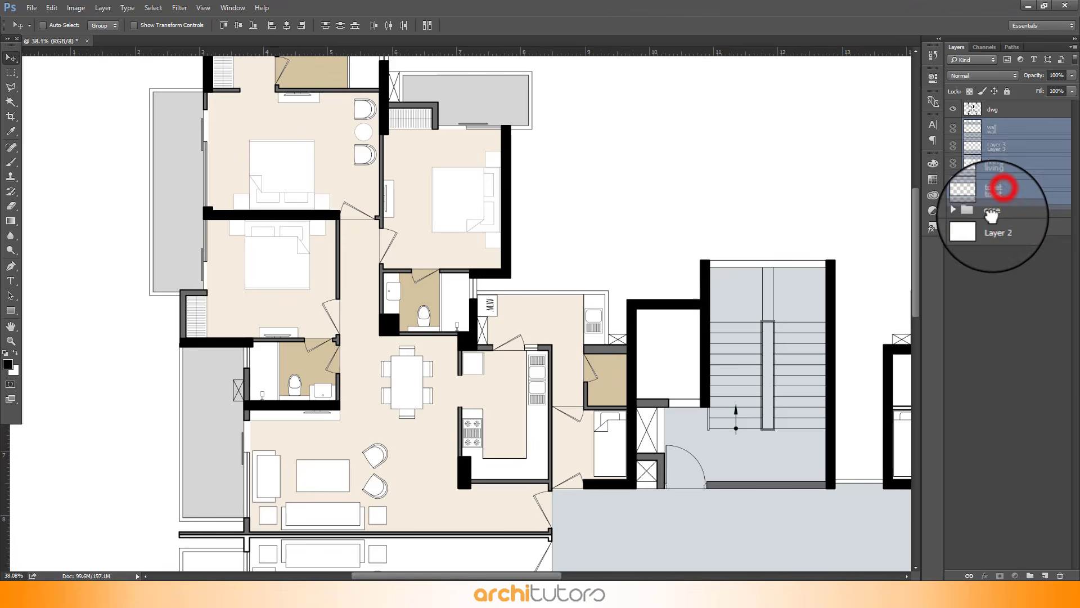
click(1030, 574)
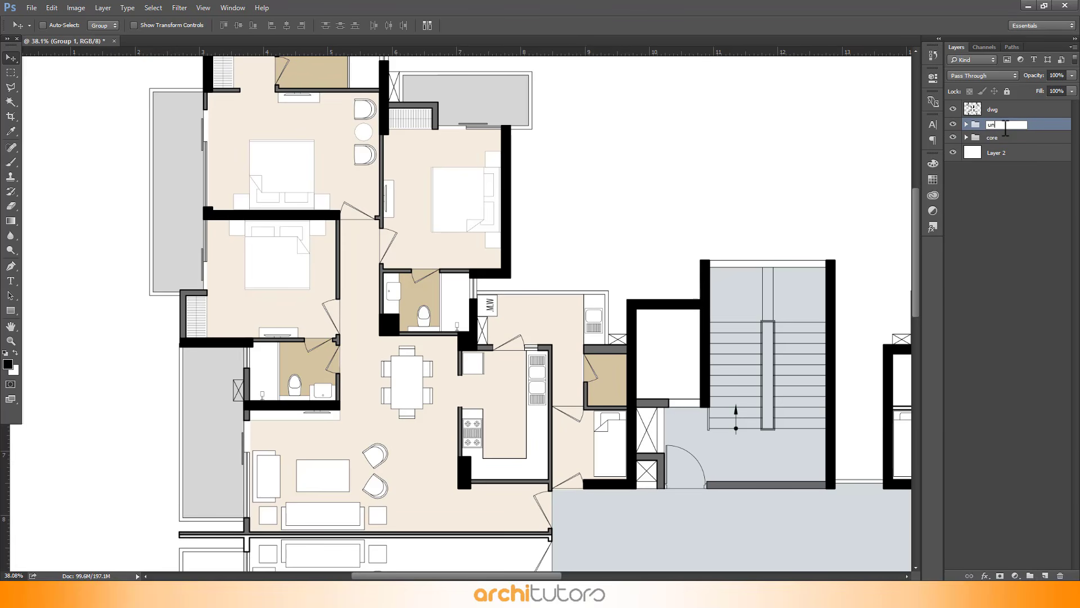
click(1023, 199)
click(1024, 200)
scroll(327, 245, down, 6)
scroll(585, 211, up, 1)
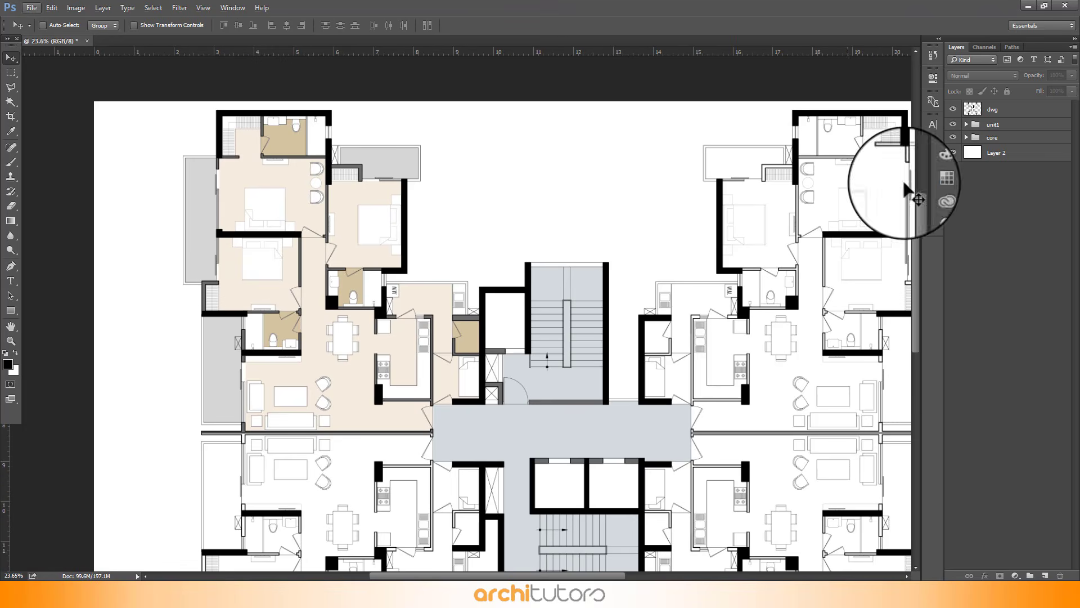
Duplicate the unit1 group as "unit1 copy"
click(1026, 126)
right_click(992, 127)
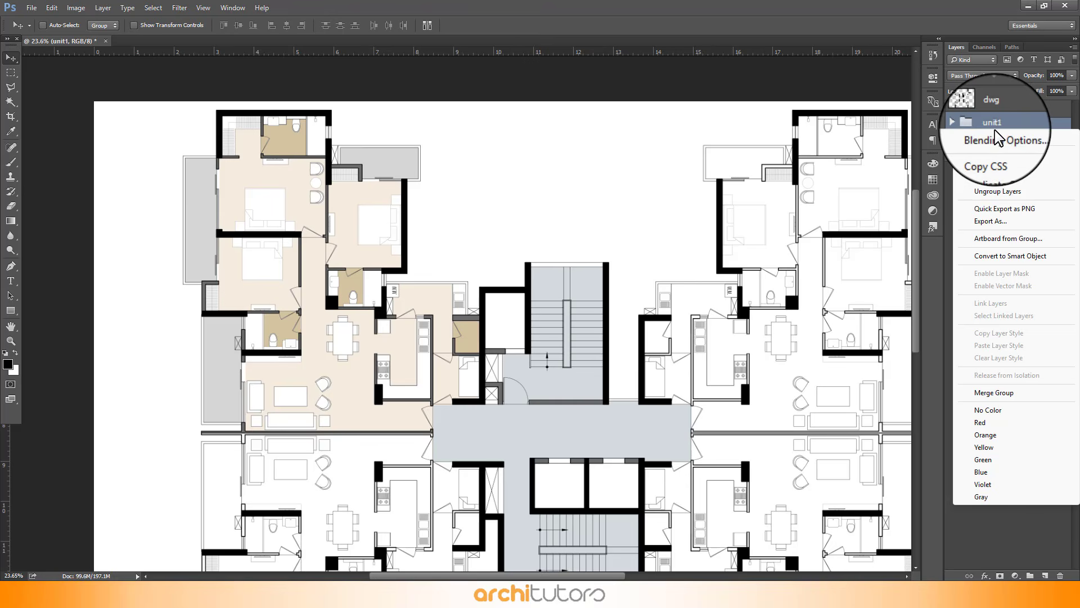
click(1025, 167)
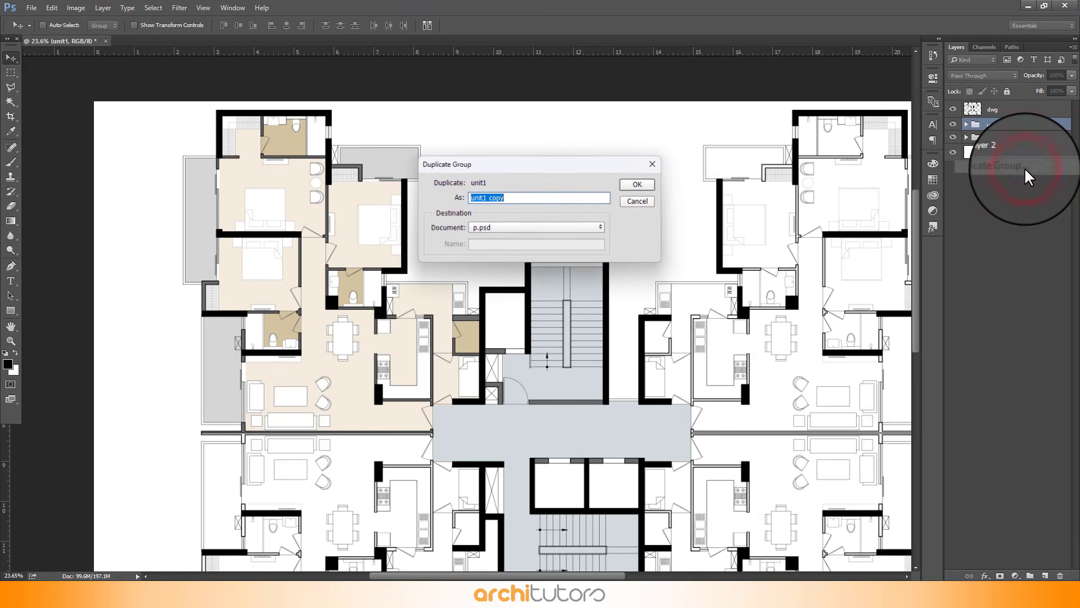
click(637, 184)
scroll(149, 249, down, 3)
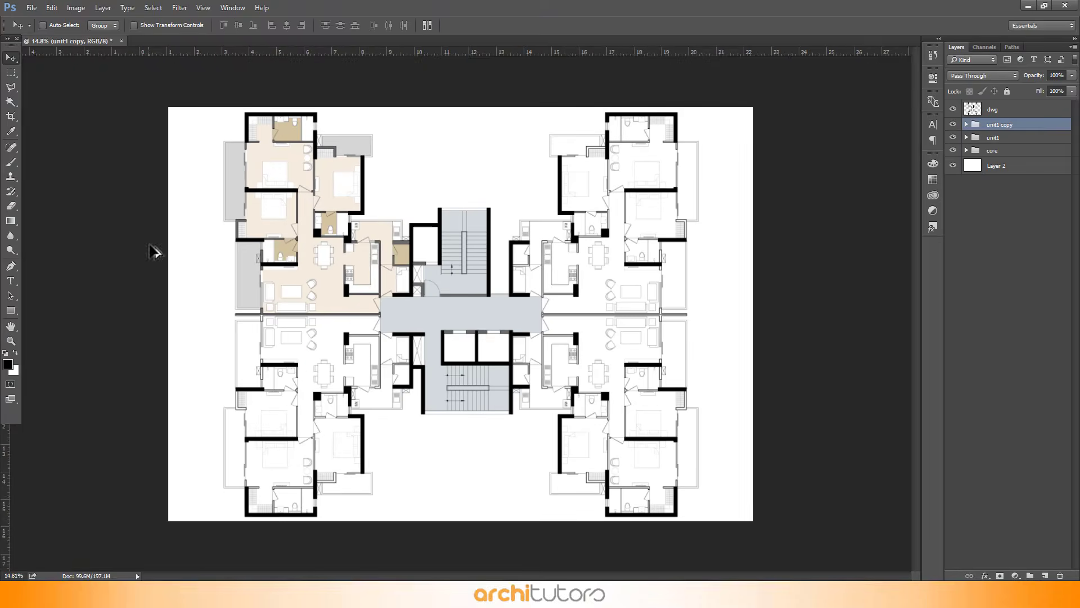
Move the unit1 copy to the upper-right apartment and flip it horizontally
drag(334, 216, 589, 206)
key(ctrl+t)
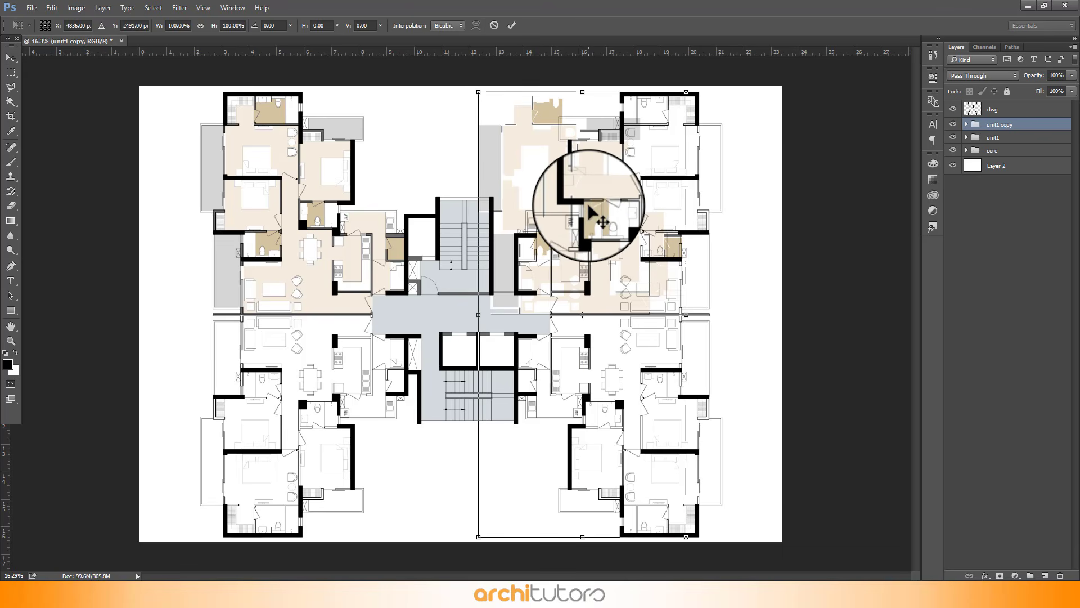
right_click(559, 169)
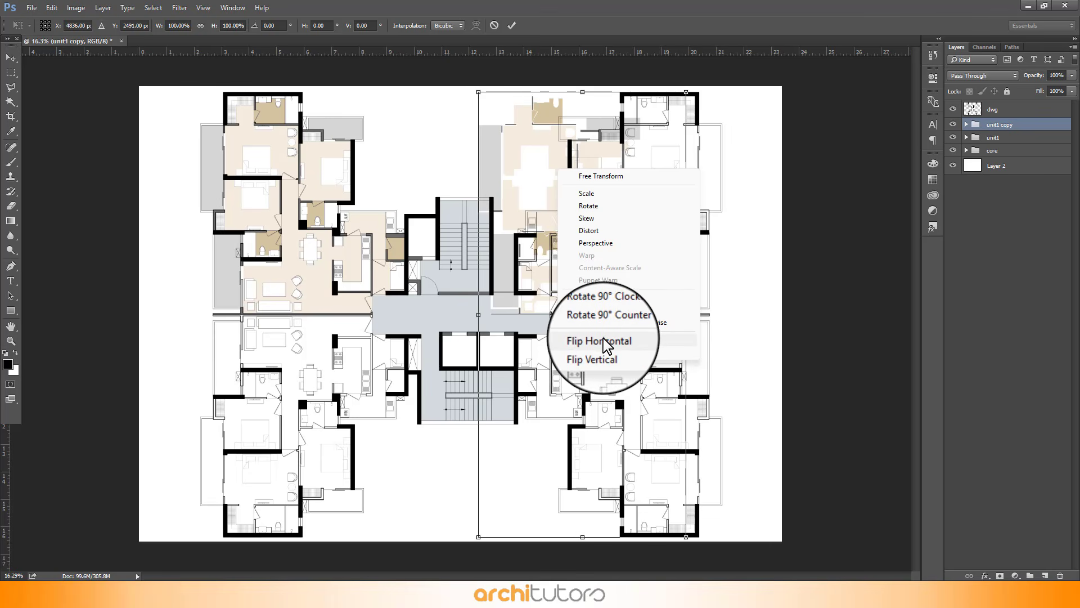
click(605, 338)
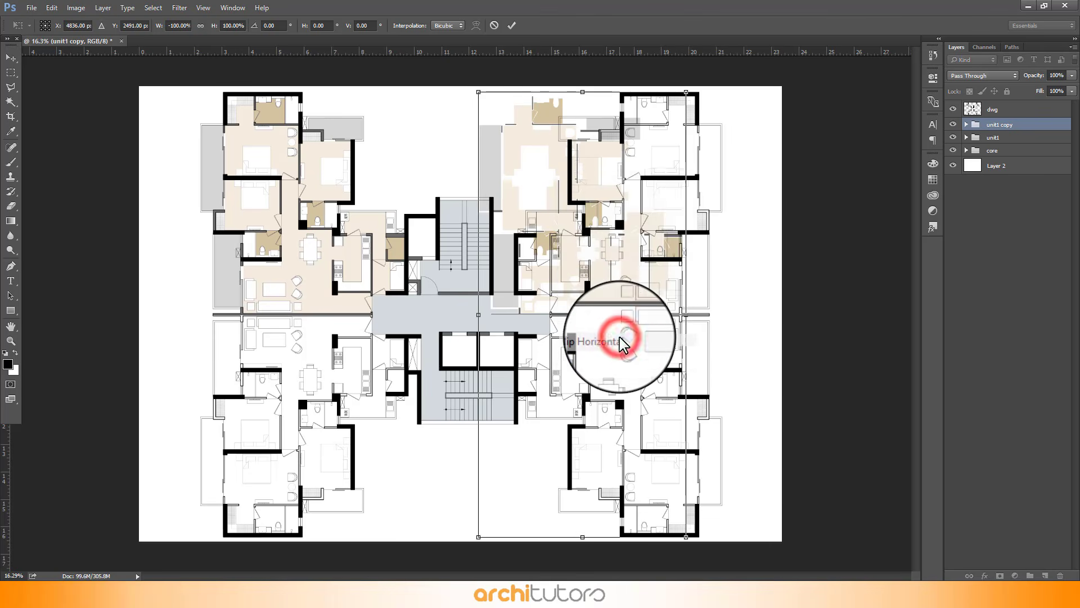
click(511, 26)
Align the flipped copy exactly with the upper-right apartment's walls
scroll(731, 118, up, 5)
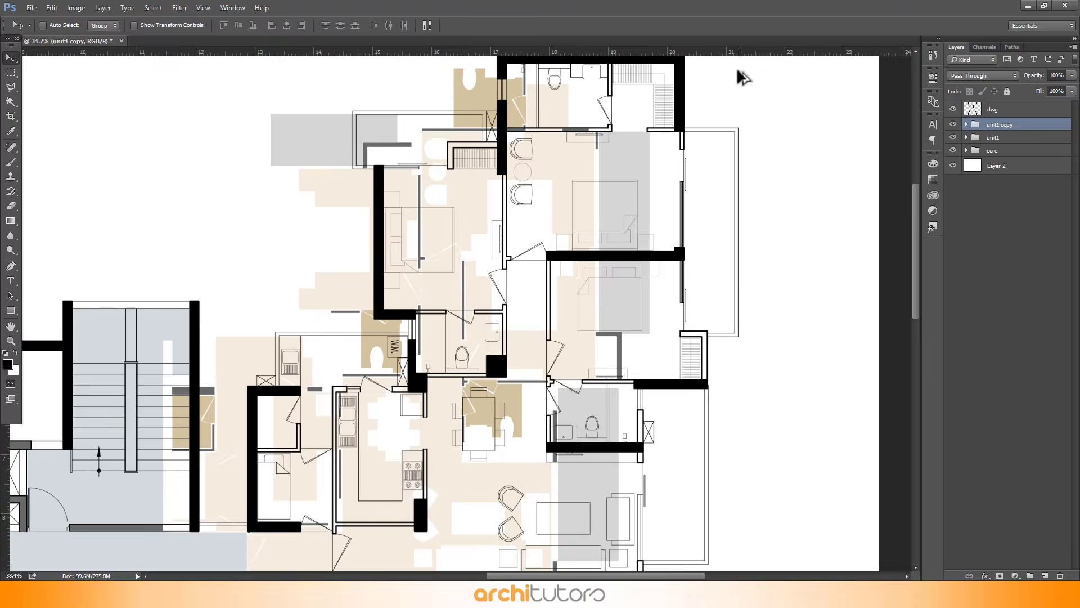
scroll(706, 135, up, 2)
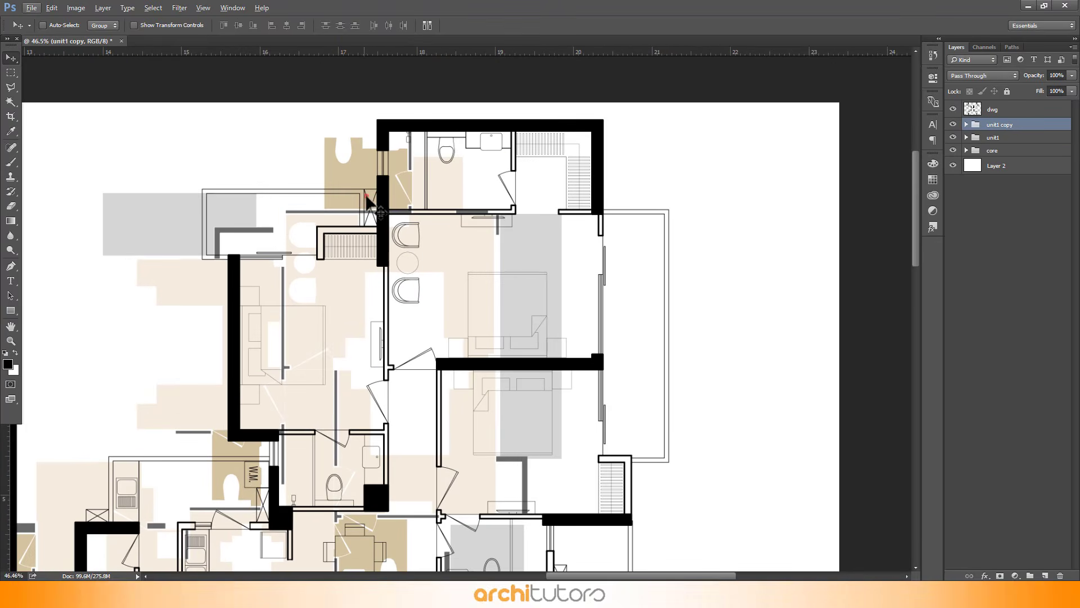
drag(366, 199, 472, 209)
drag(534, 238, 506, 238)
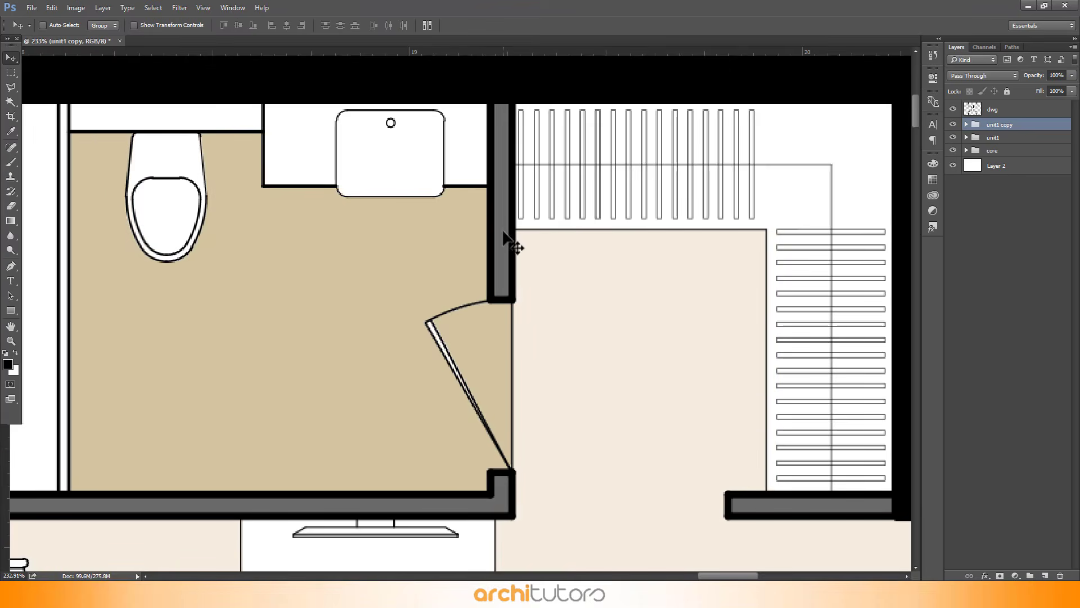
scroll(505, 236, down, 6)
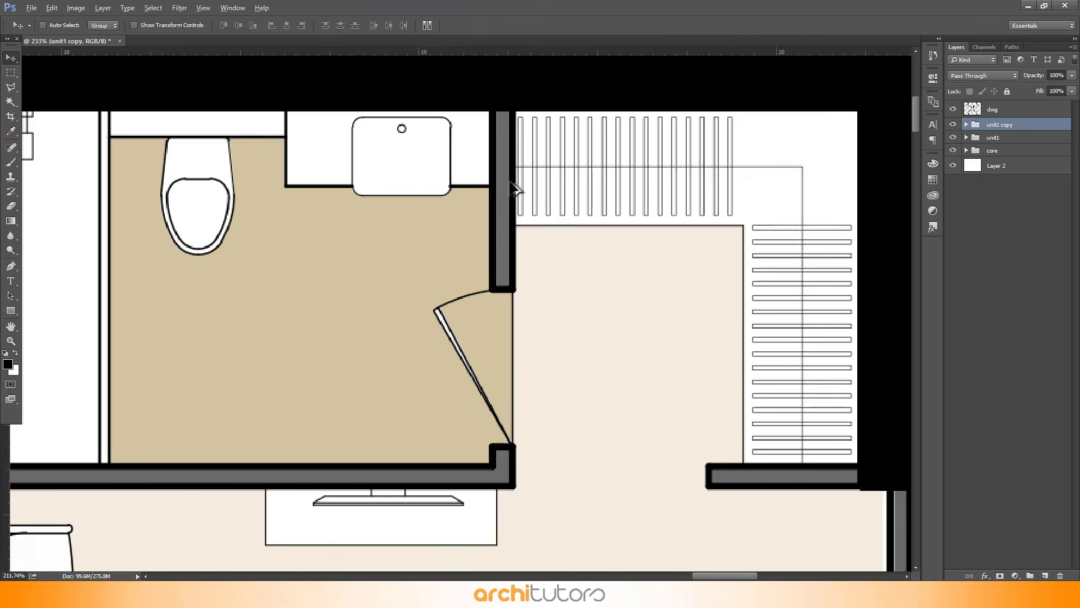
scroll(549, 145, down, 8)
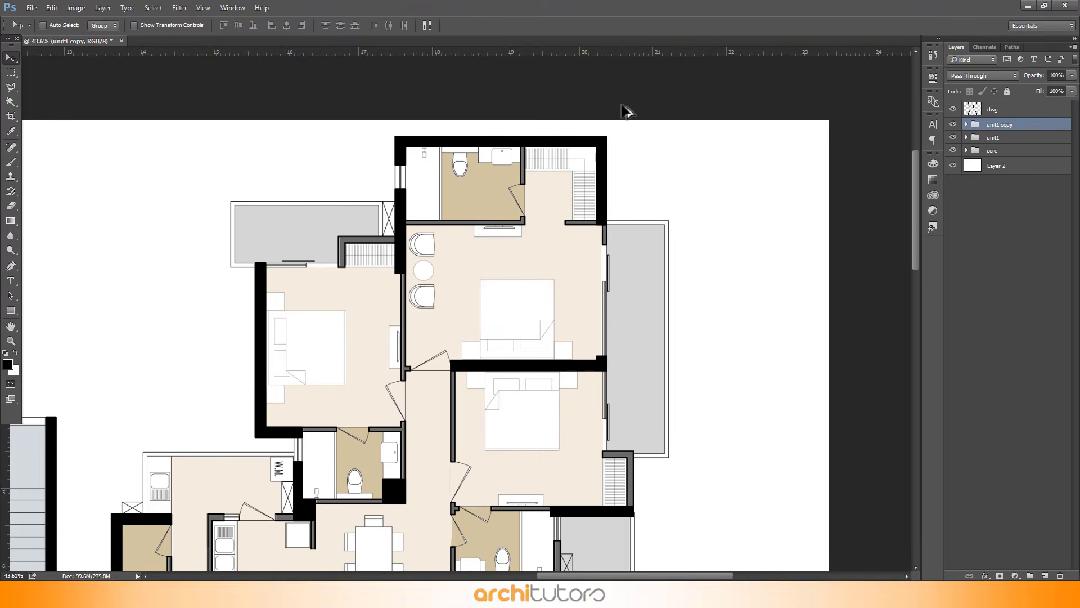
scroll(594, 157, down, 1)
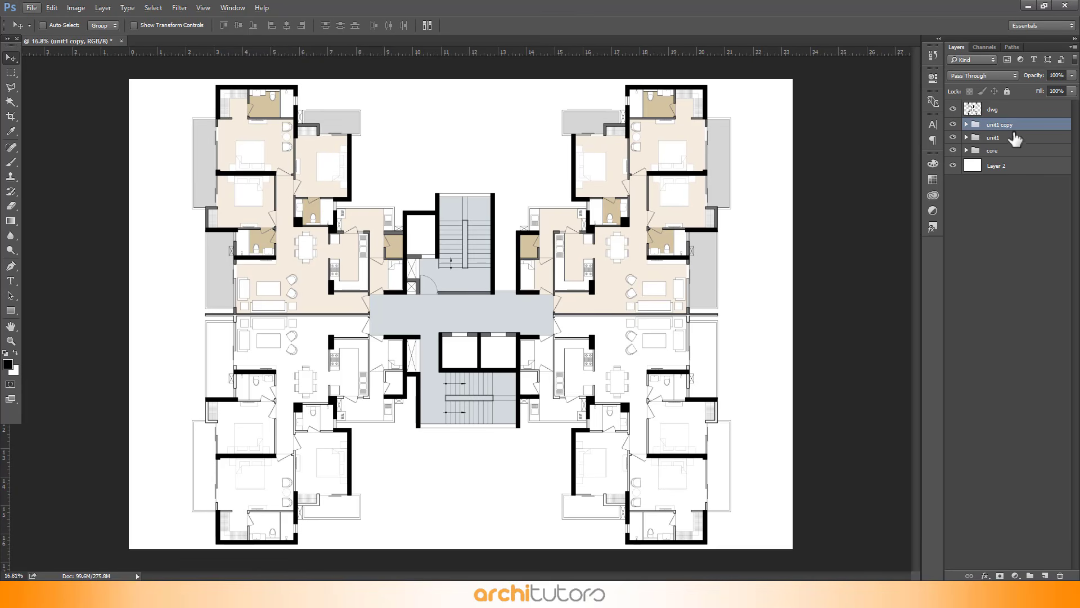
Duplicate both unit groups together and move the copies down to the lower half of the plan
shift+click(1014, 138)
right_click(1010, 138)
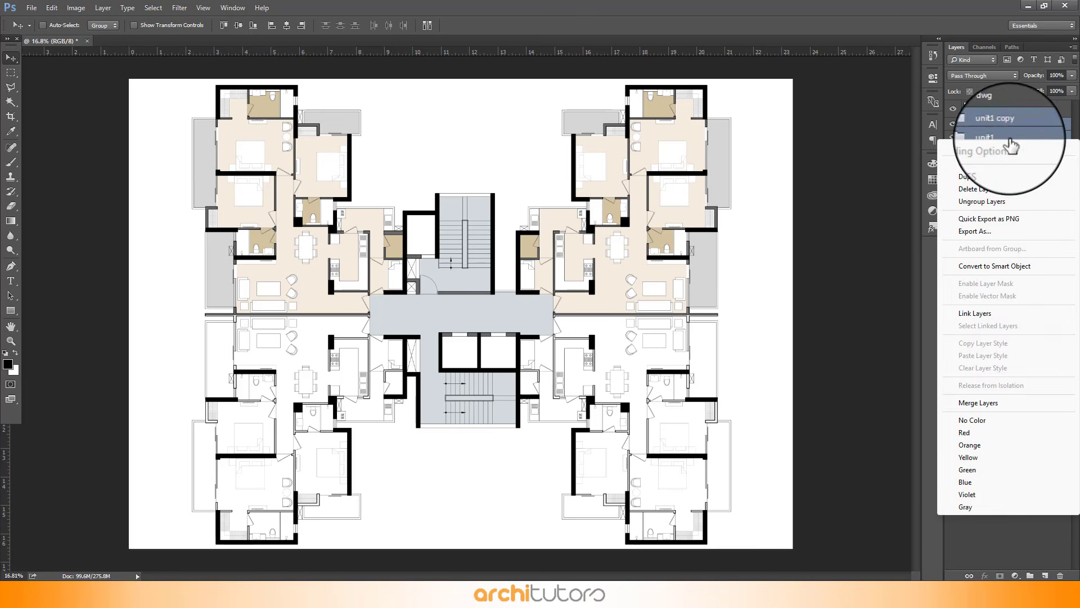
click(990, 192)
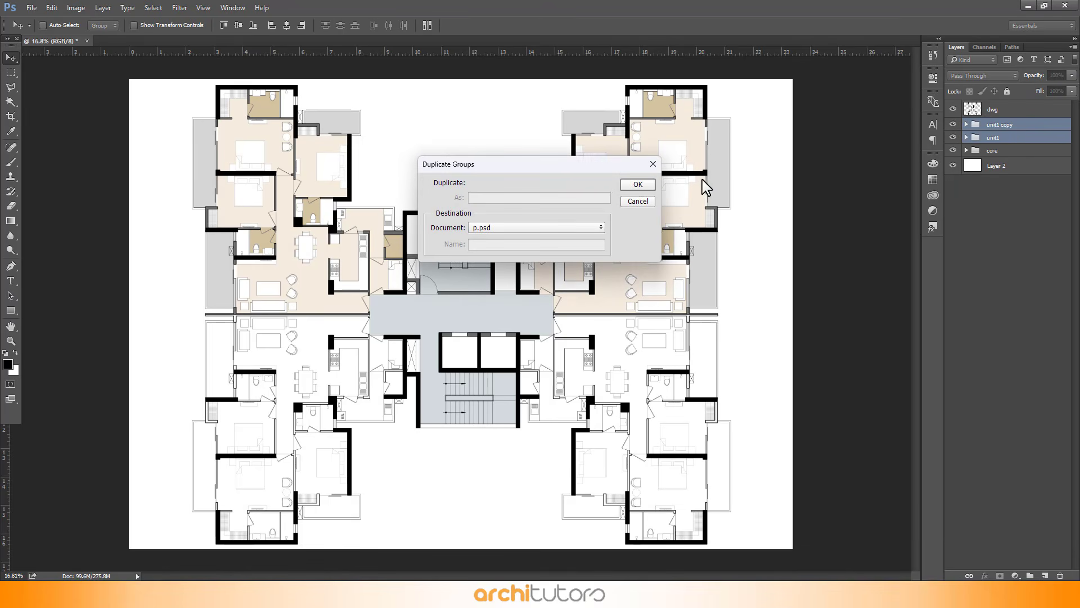
click(632, 183)
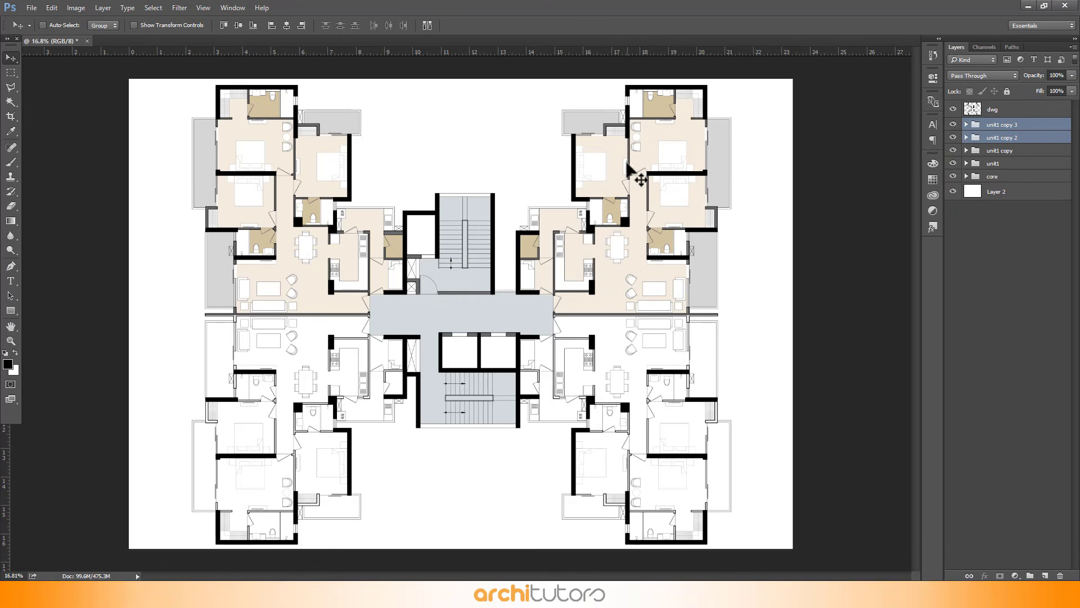
drag(640, 179, 639, 394)
Flip the two new copies vertically and position them over the lower apartments
key(ctrl+t)
right_click(629, 388)
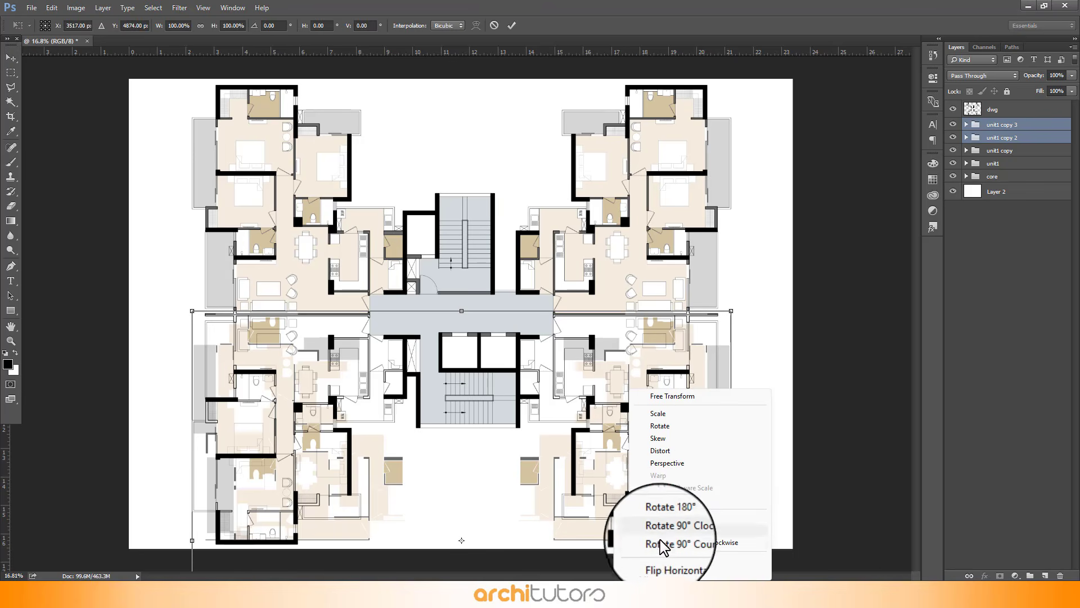
click(666, 573)
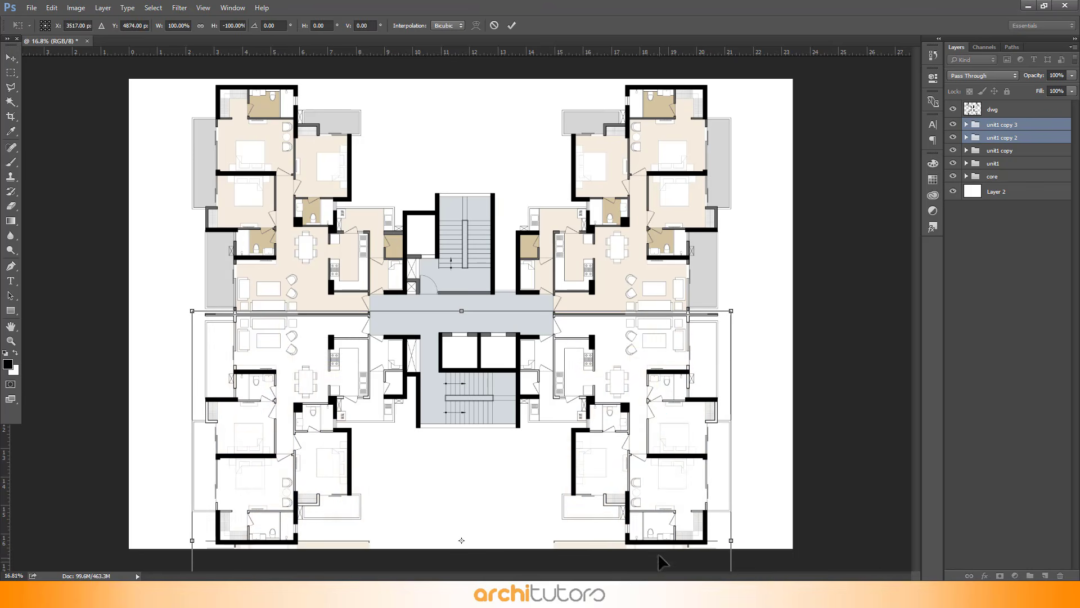
key(Return)
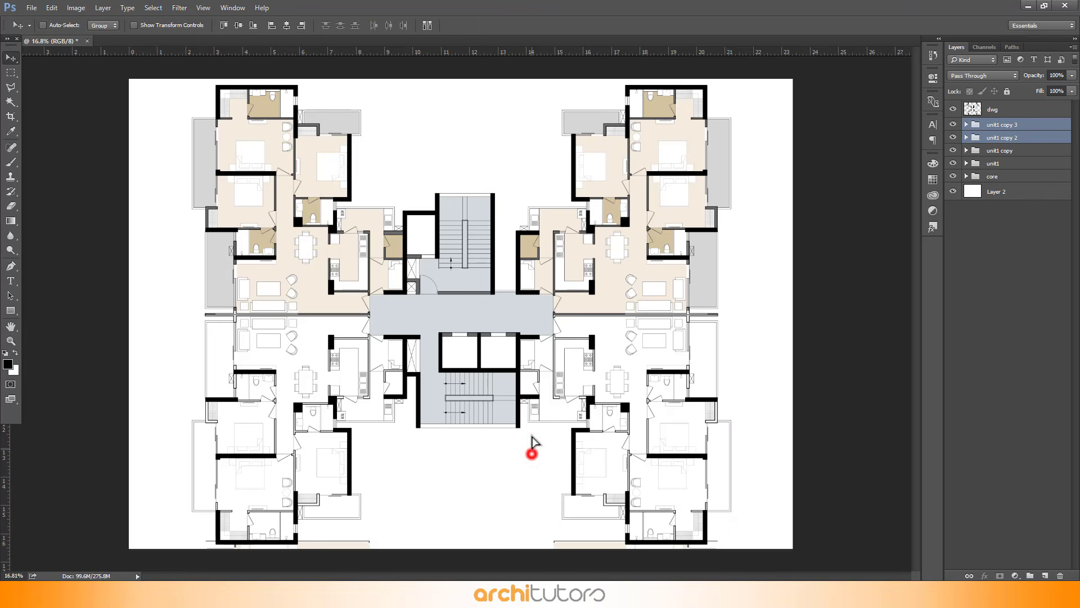
drag(535, 441, 533, 227)
scroll(751, 308, up, 10)
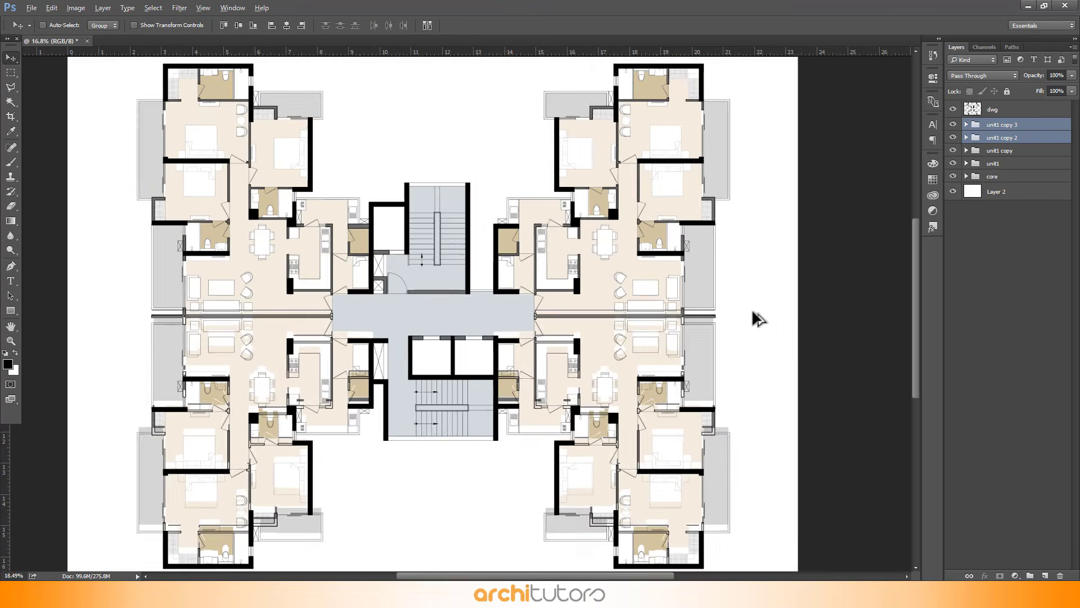
scroll(612, 307, up, 2)
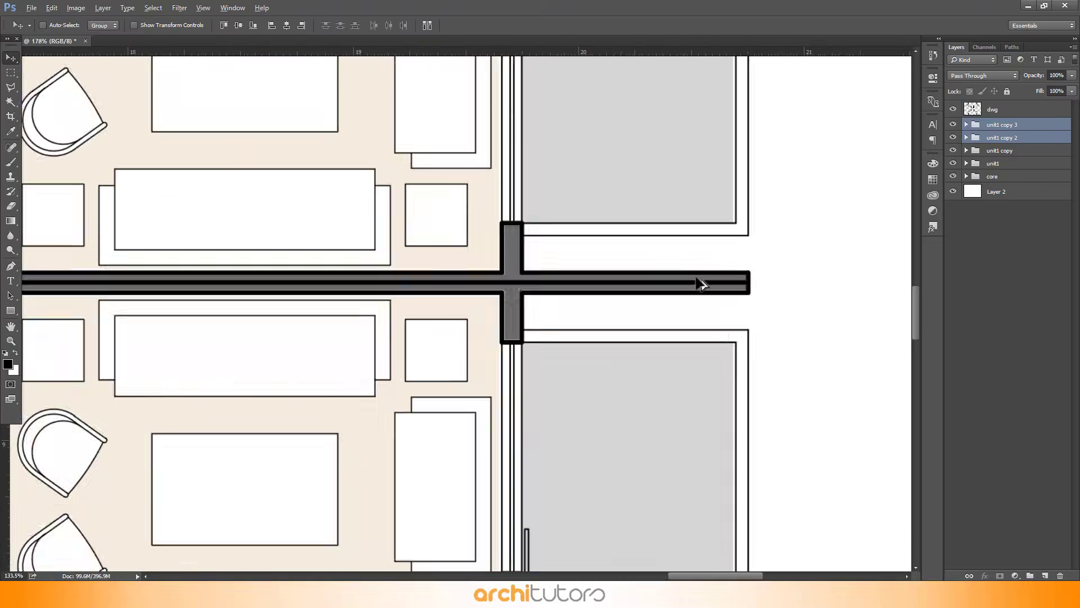
scroll(811, 251, down, 8)
scroll(828, 265, down, 5)
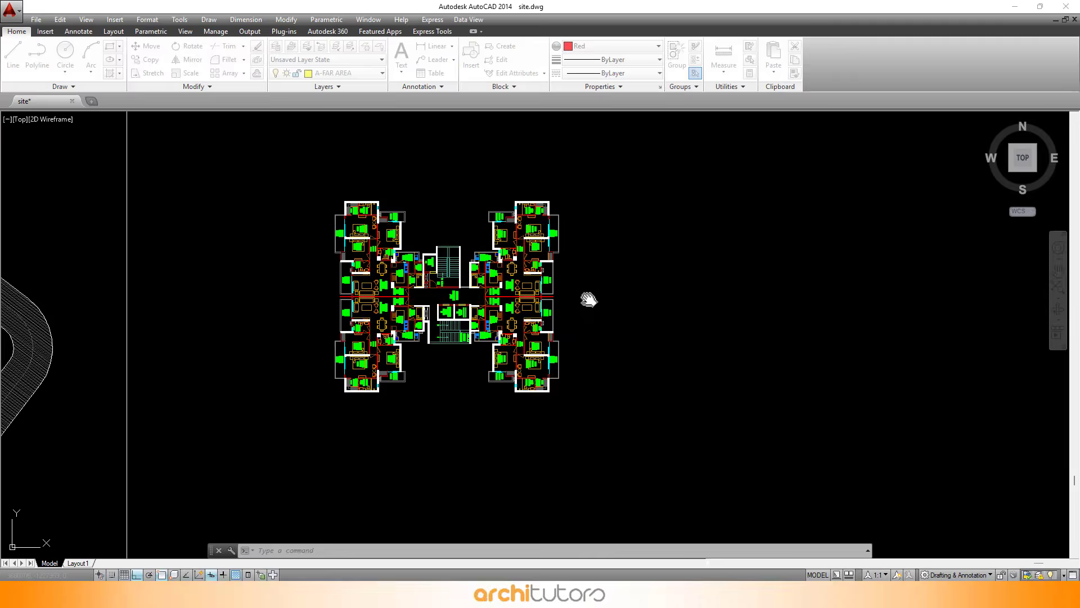
Switch to AutoCAD and preview the floor plan's plot with its room labels
key(ctrl+p)
click(475, 177)
click(422, 191)
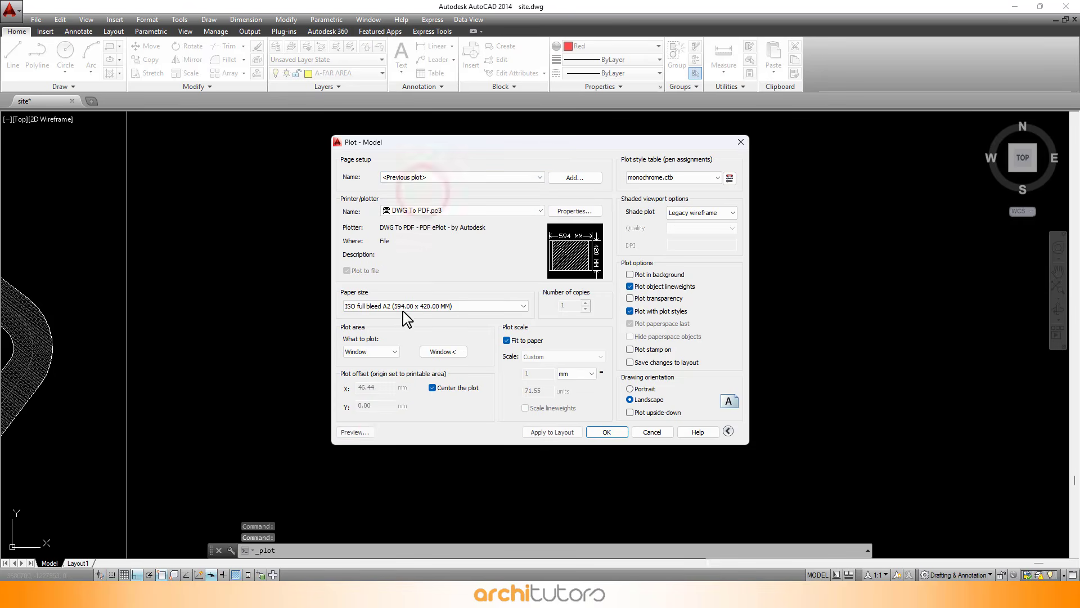
click(354, 432)
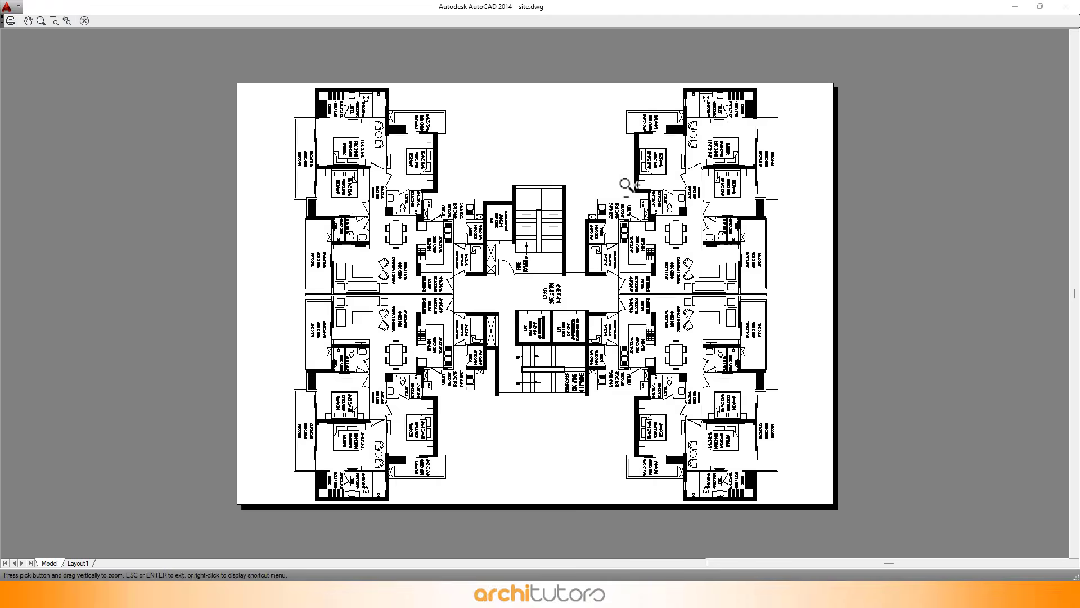
scroll(661, 158, up, 5)
scroll(661, 158, down, 6)
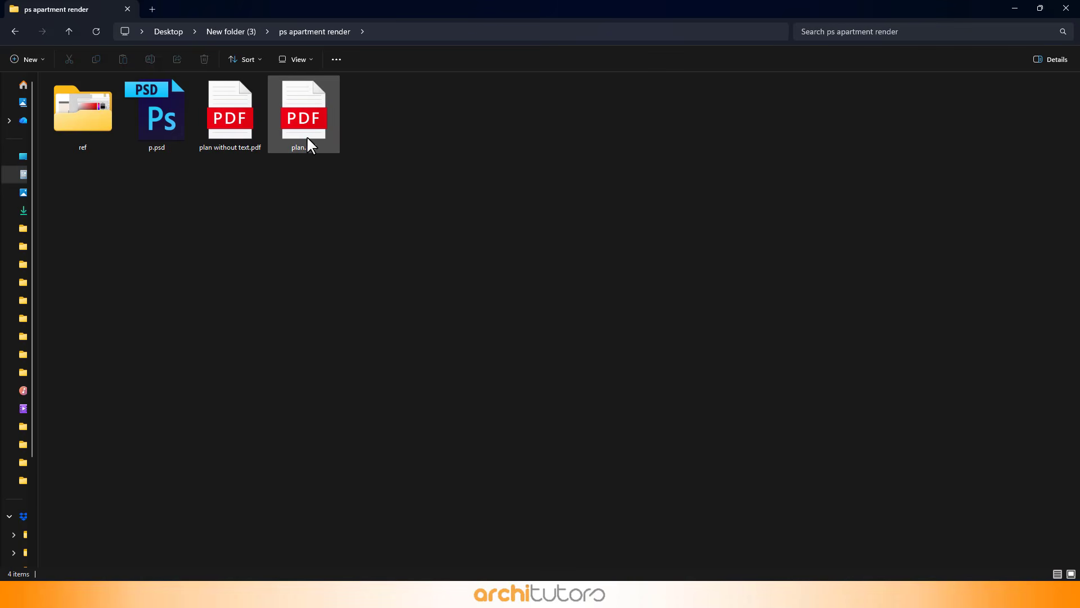
drag(309, 145, 532, 301)
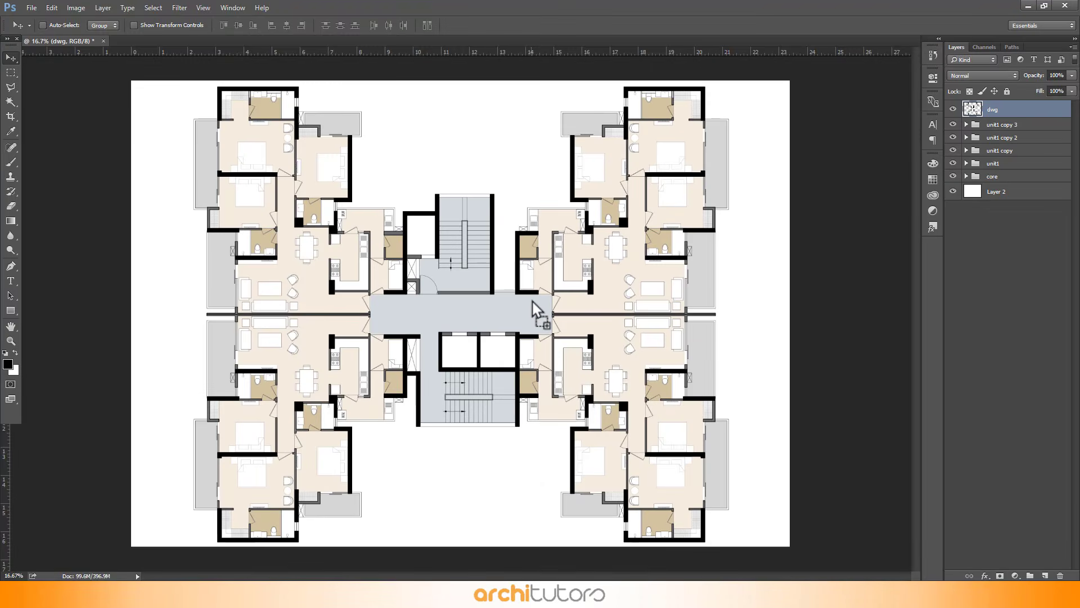
Place the labelled floor plan PDF as a smart object layer named plan above the rendered layers, choosing its crop option
click(642, 149)
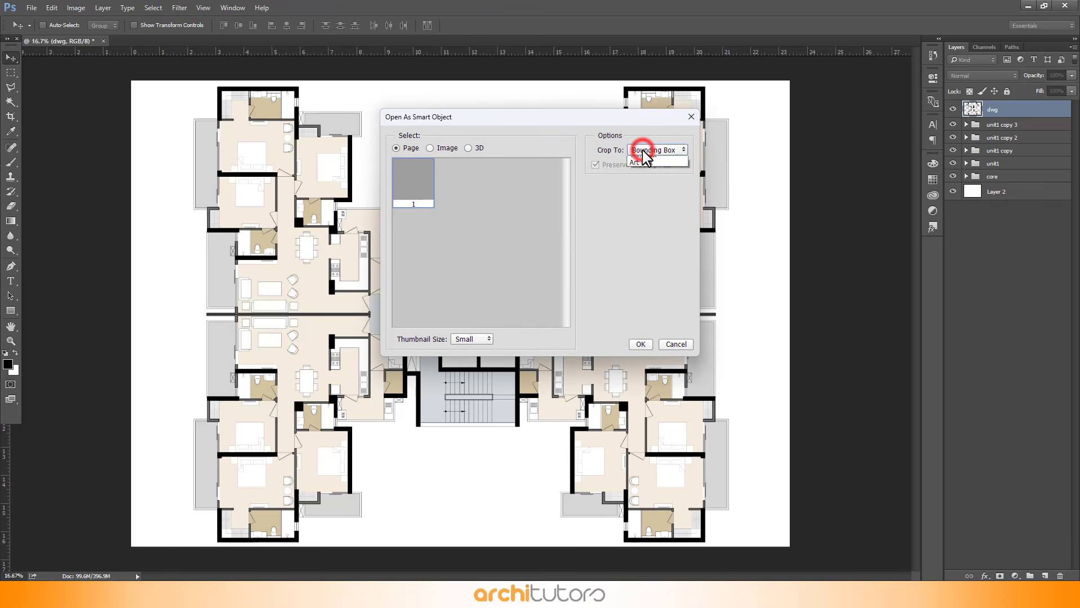
click(641, 207)
click(640, 344)
click(396, 29)
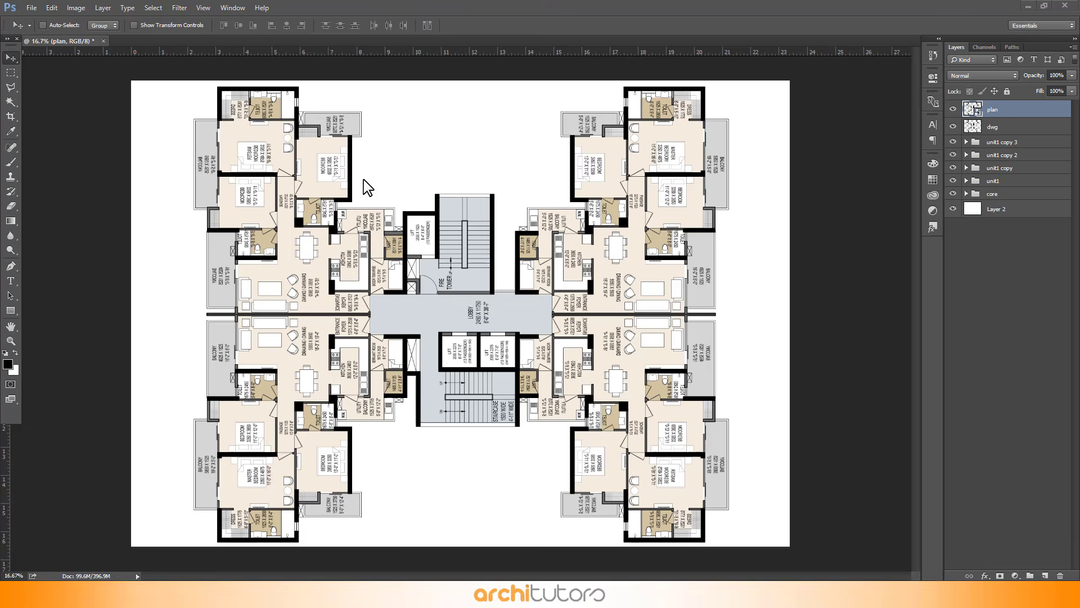
Zoom in and pan around to inspect how the room labels overlay the rendered apartments
click(340, 163)
scroll(296, 135, up, 3)
scroll(206, 85, up, 2)
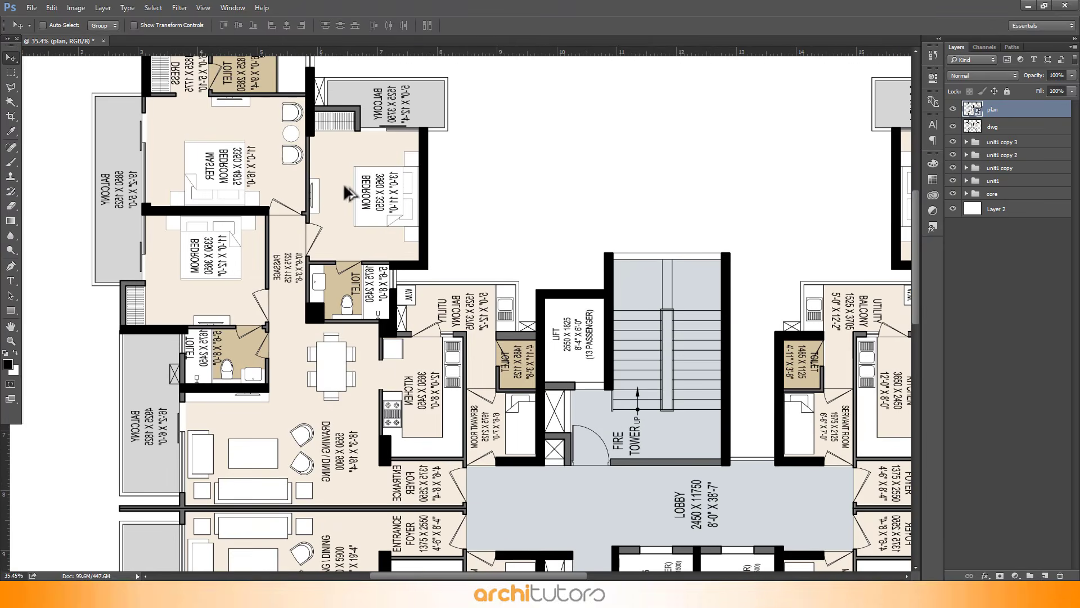
scroll(678, 187, down, 2)
scroll(546, 330, up, 1)
scroll(545, 332, down, 3)
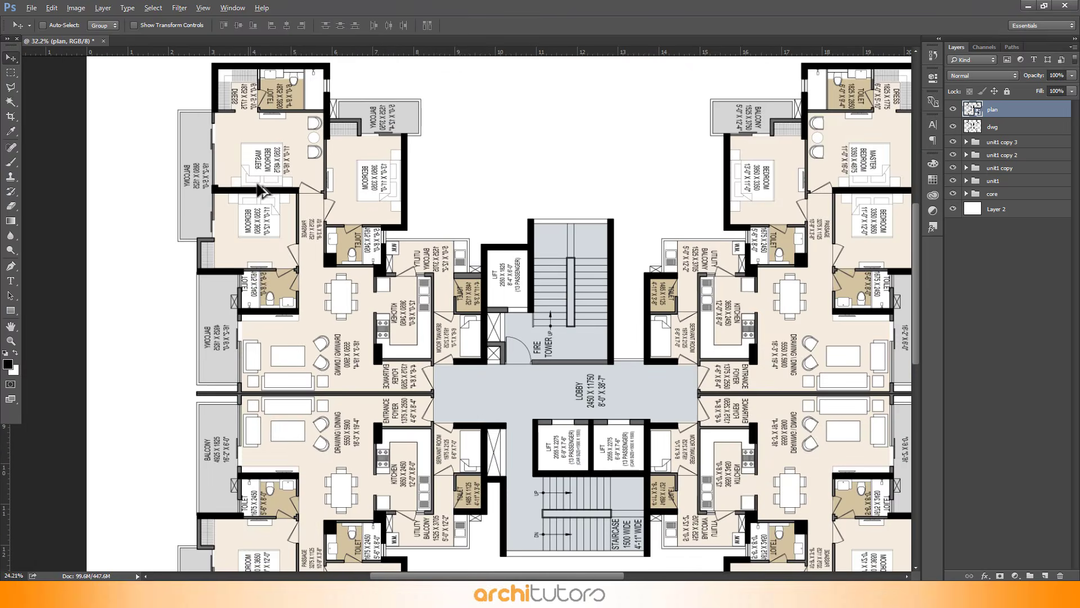
scroll(629, 415, up, 2)
scroll(796, 97, up, 4)
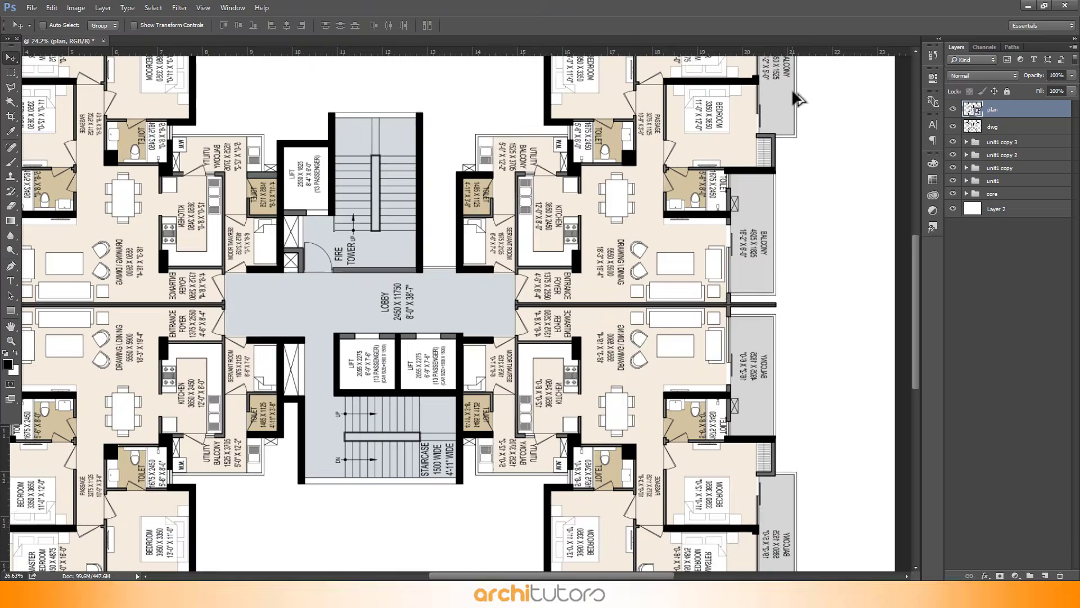
scroll(804, 168, down, 3)
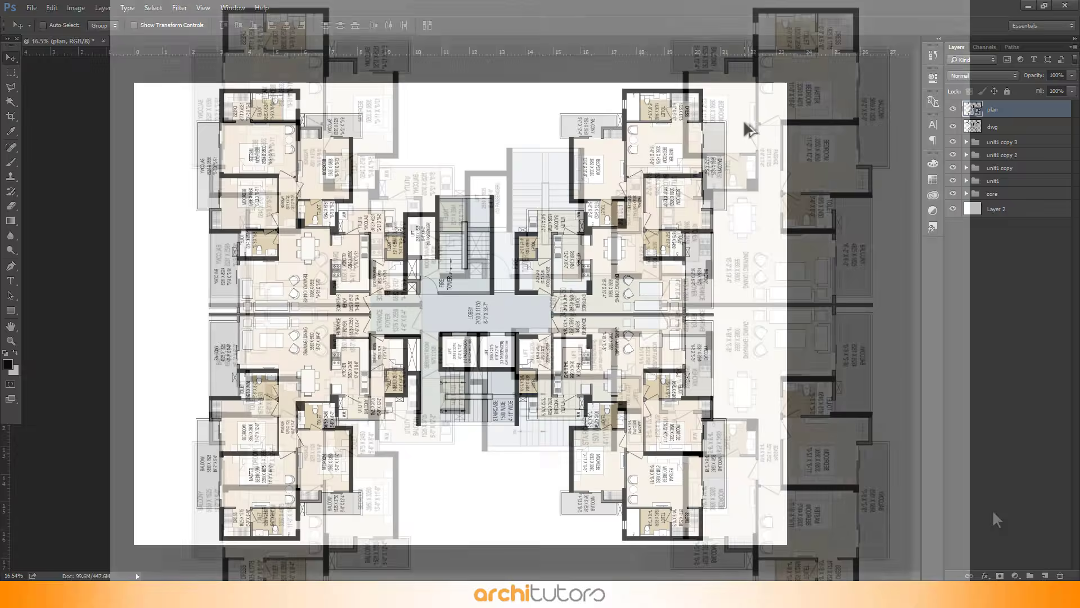